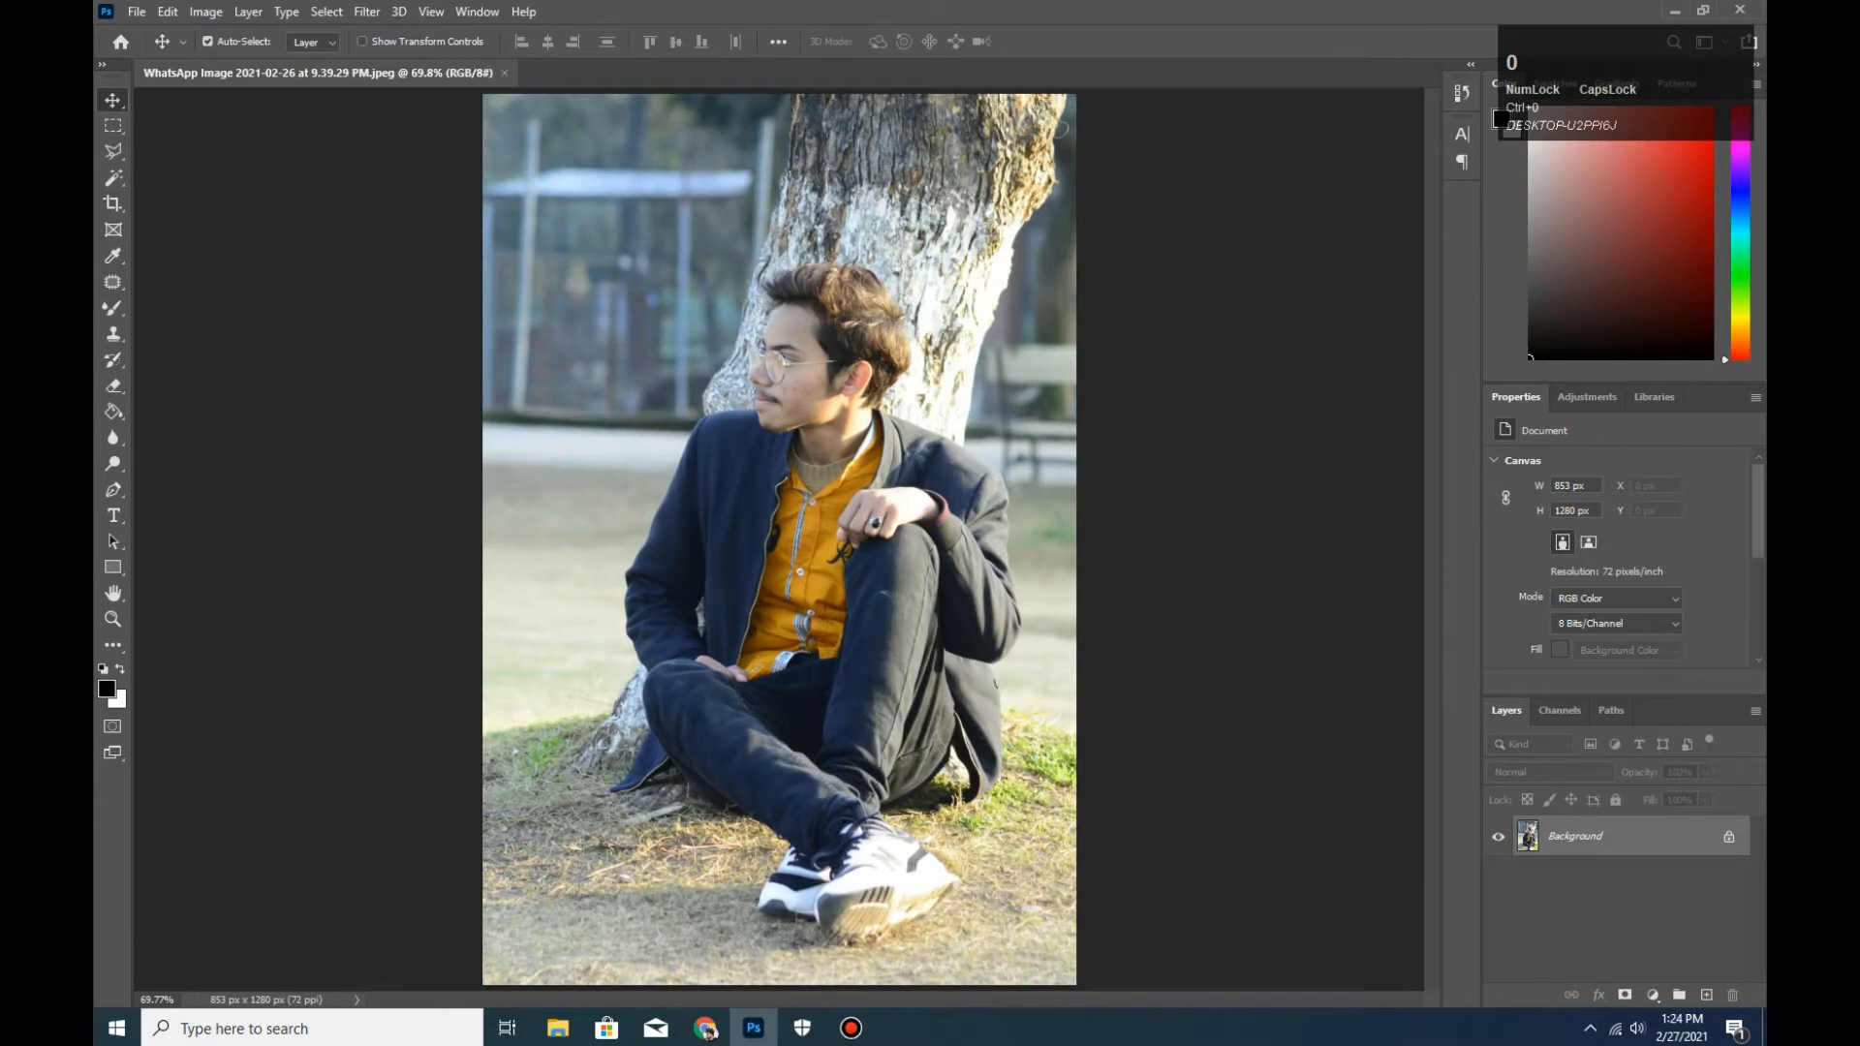
# Open the DSC_0844 photo from the Desktop folder.
pyautogui.hotkey('ctrl', 'o')
pyautogui.click(174, 243)
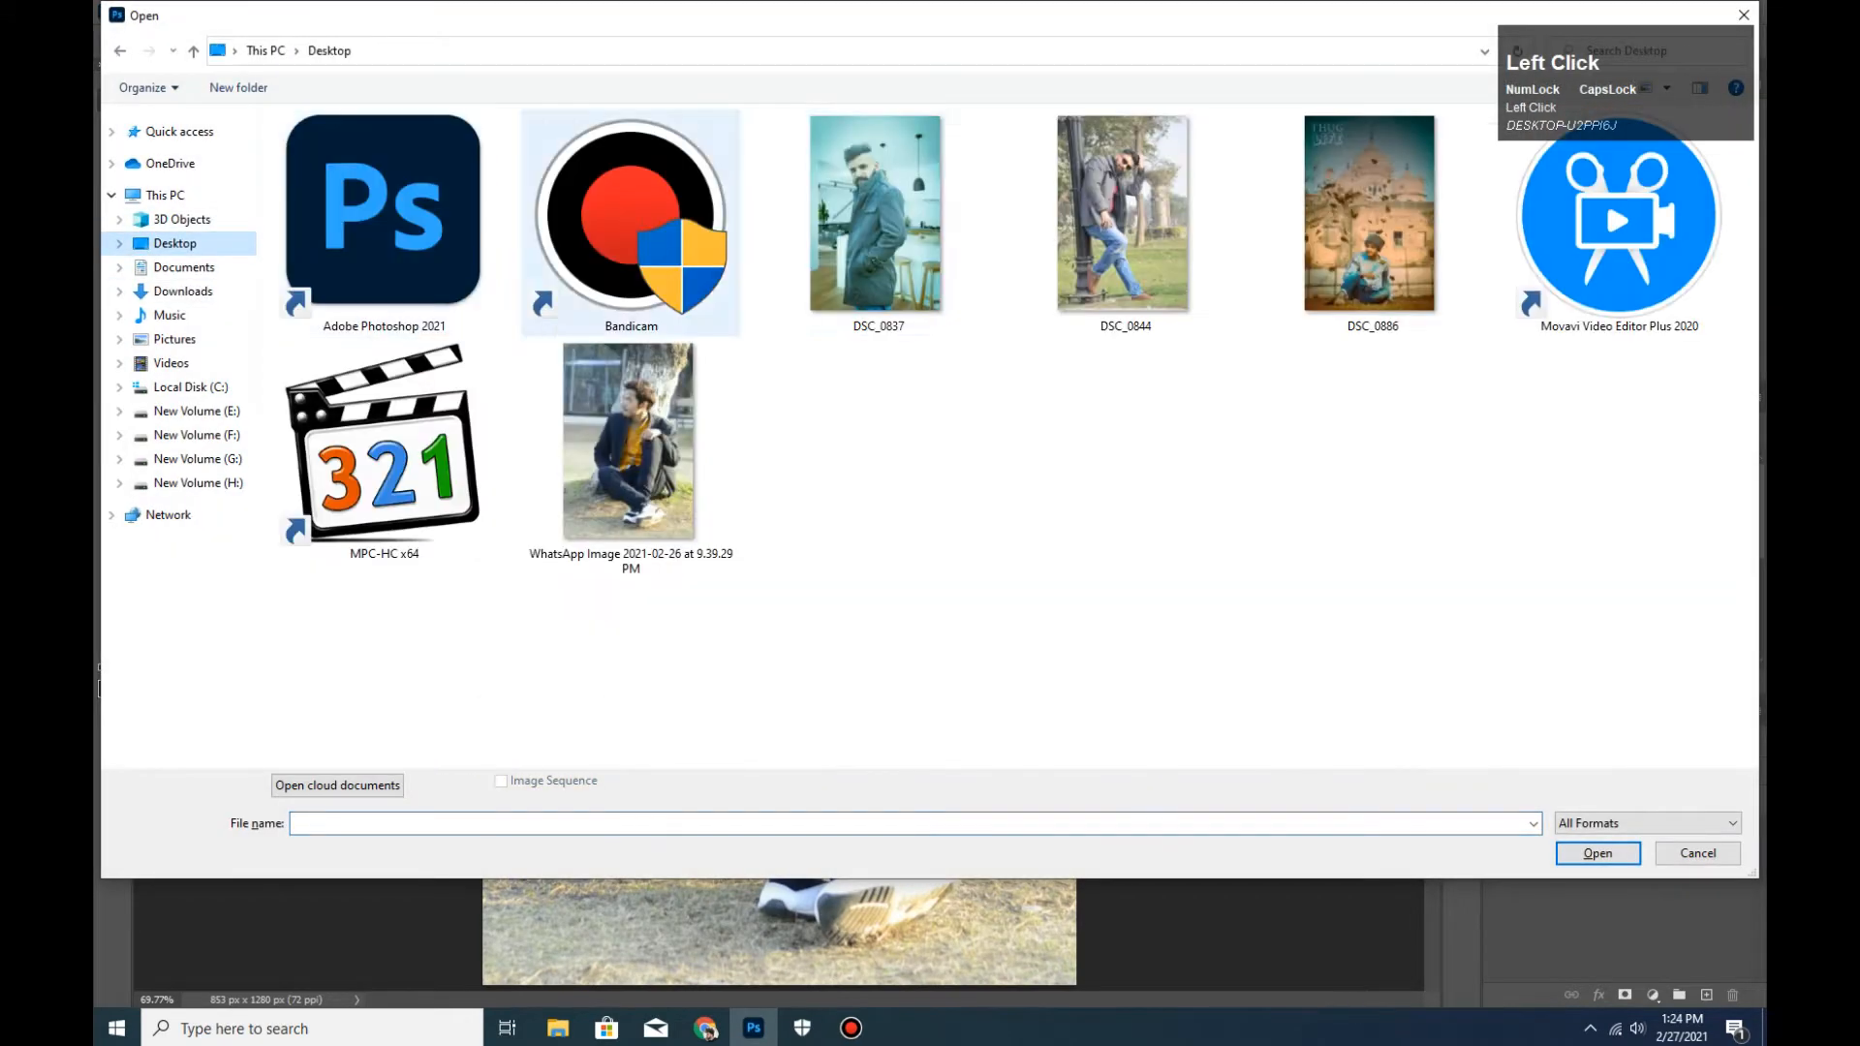
pyautogui.click(1123, 223)
pyautogui.click(1597, 852)
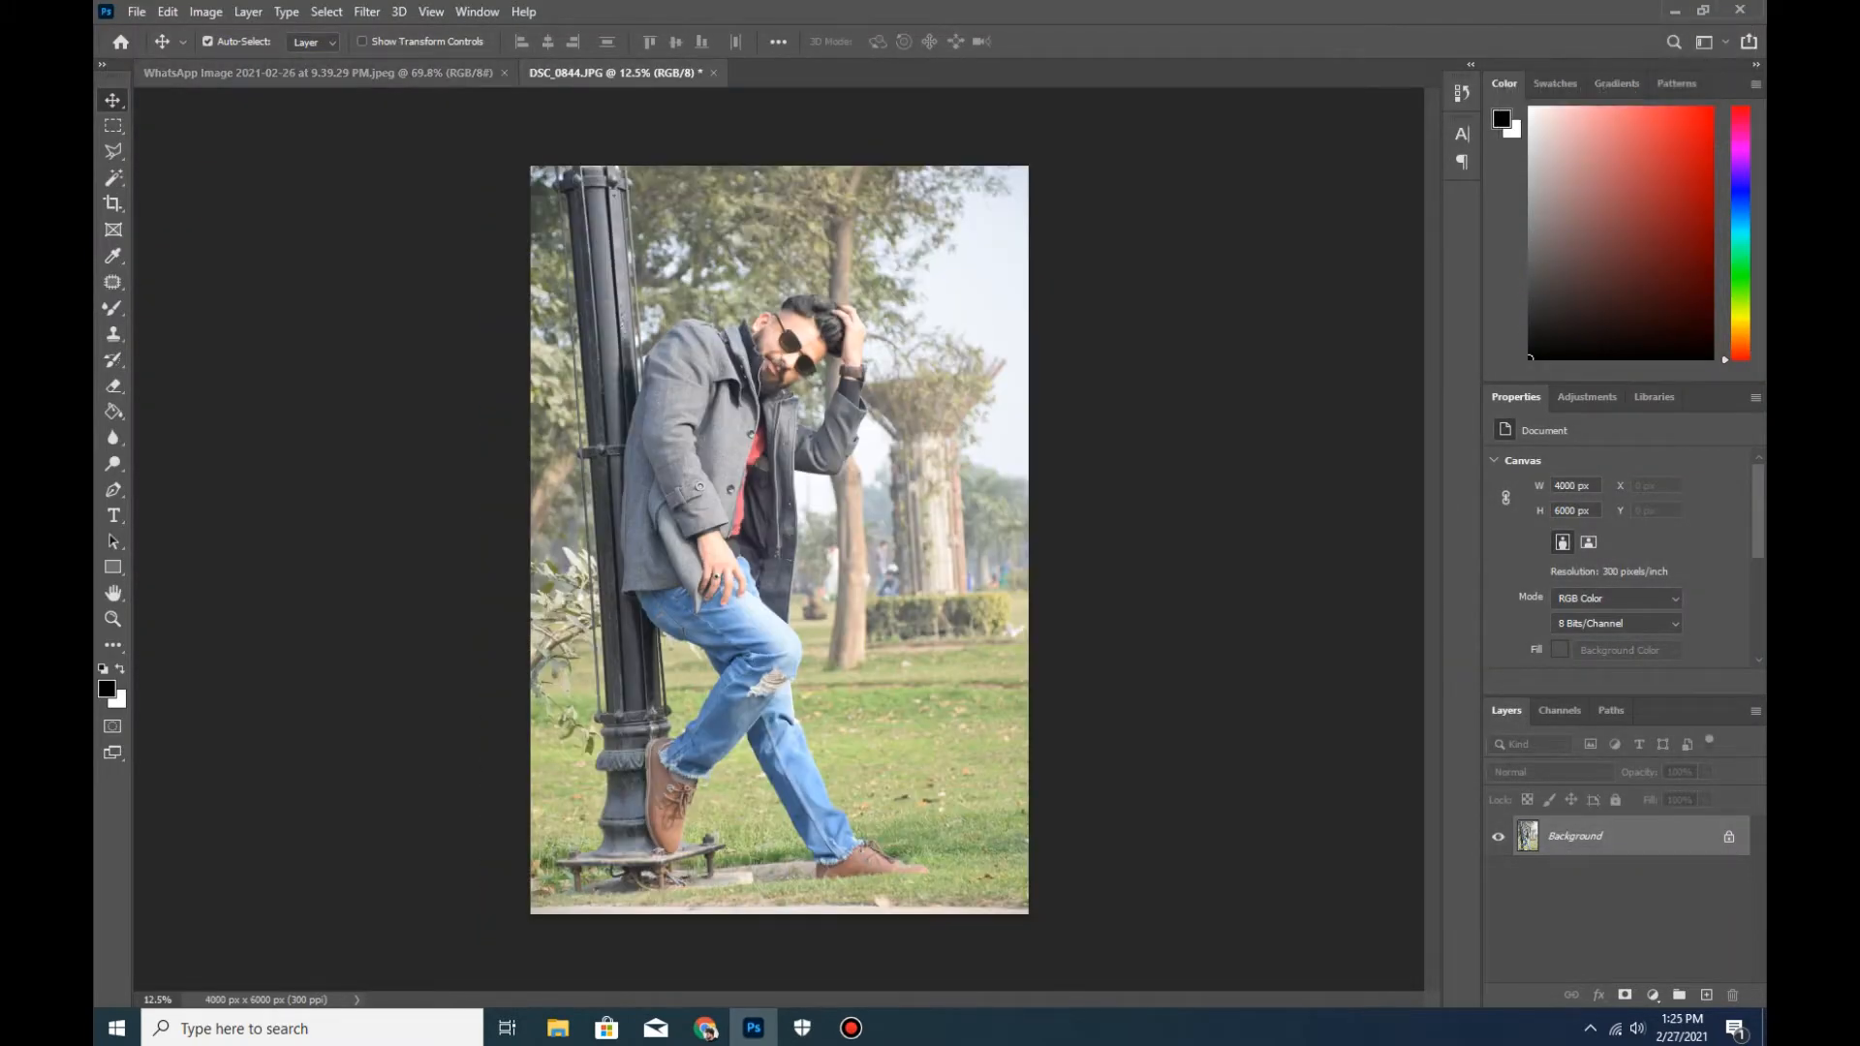
# Bring the WhatsApp photo into the DSC_0844 document as a layer and scale it to about 473% so it covers the canvas.
pyautogui.click(319, 73)
pyautogui.moveTo(547, 279); pyautogui.dragTo(730, 465)
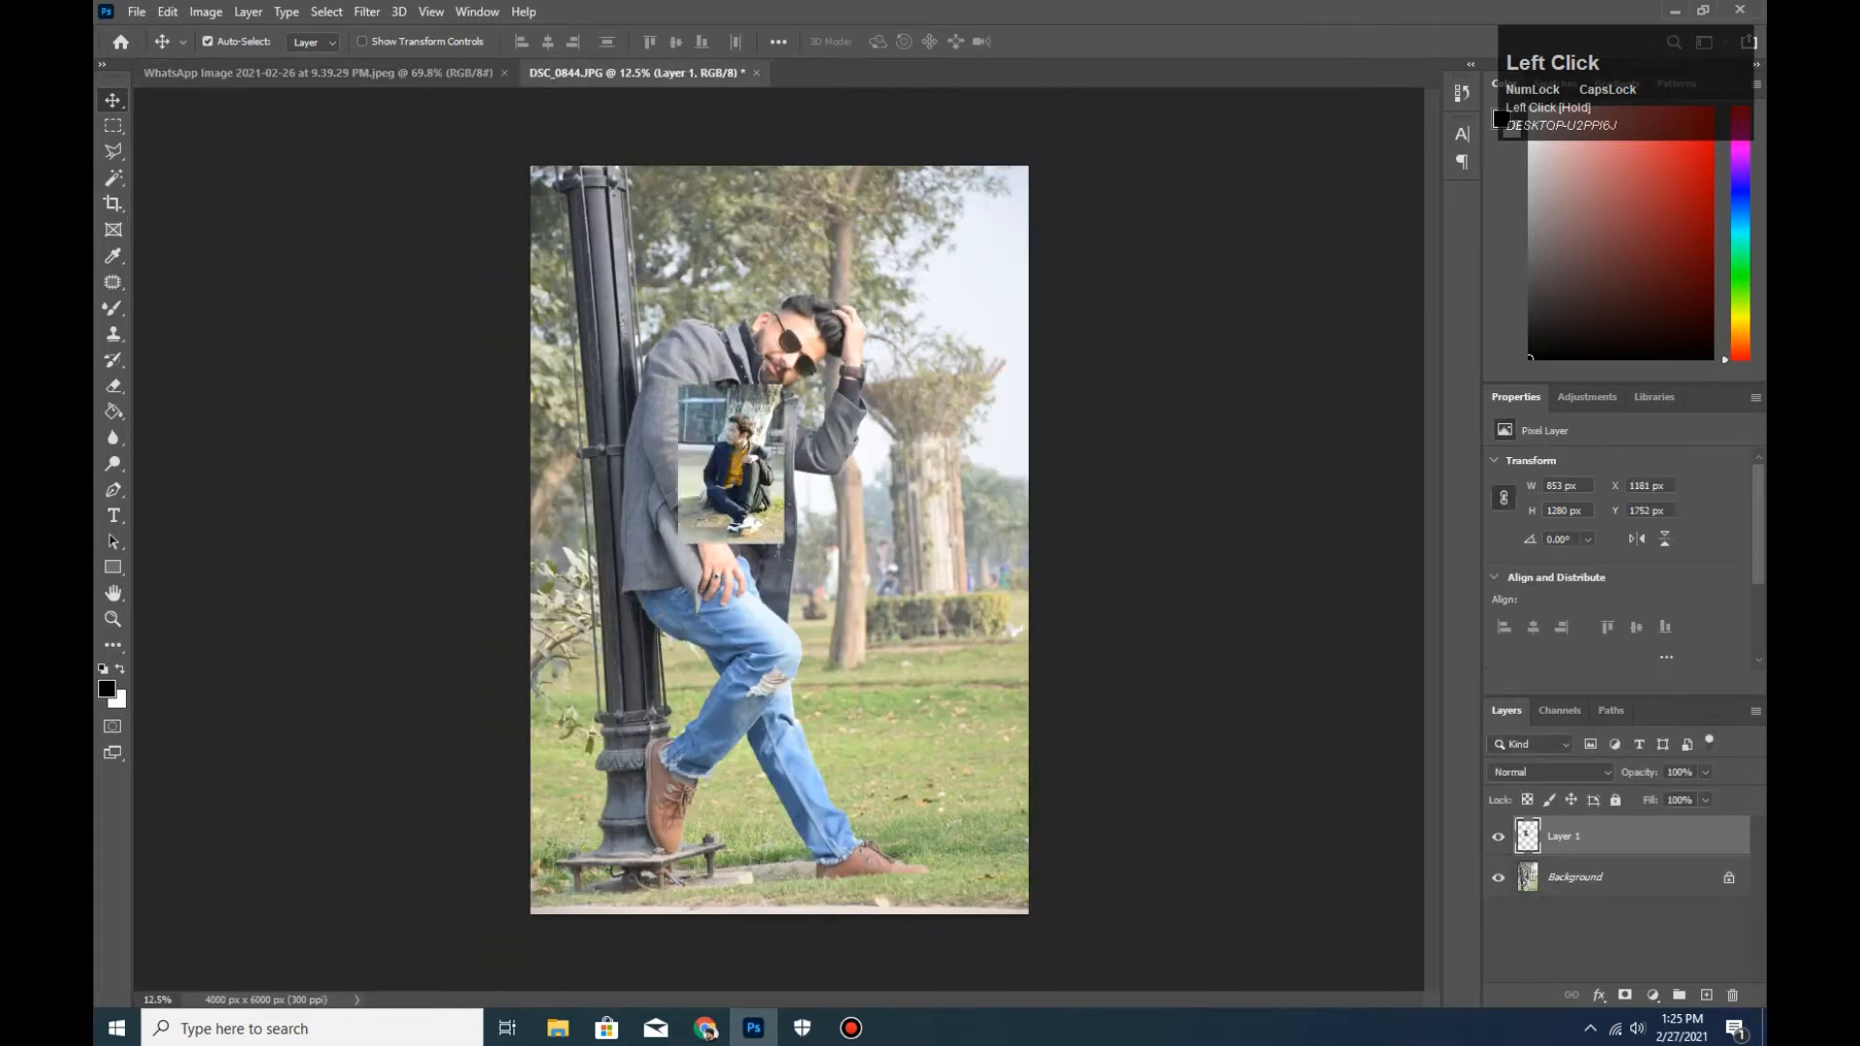
pyautogui.hotkey('ctrl', 't')
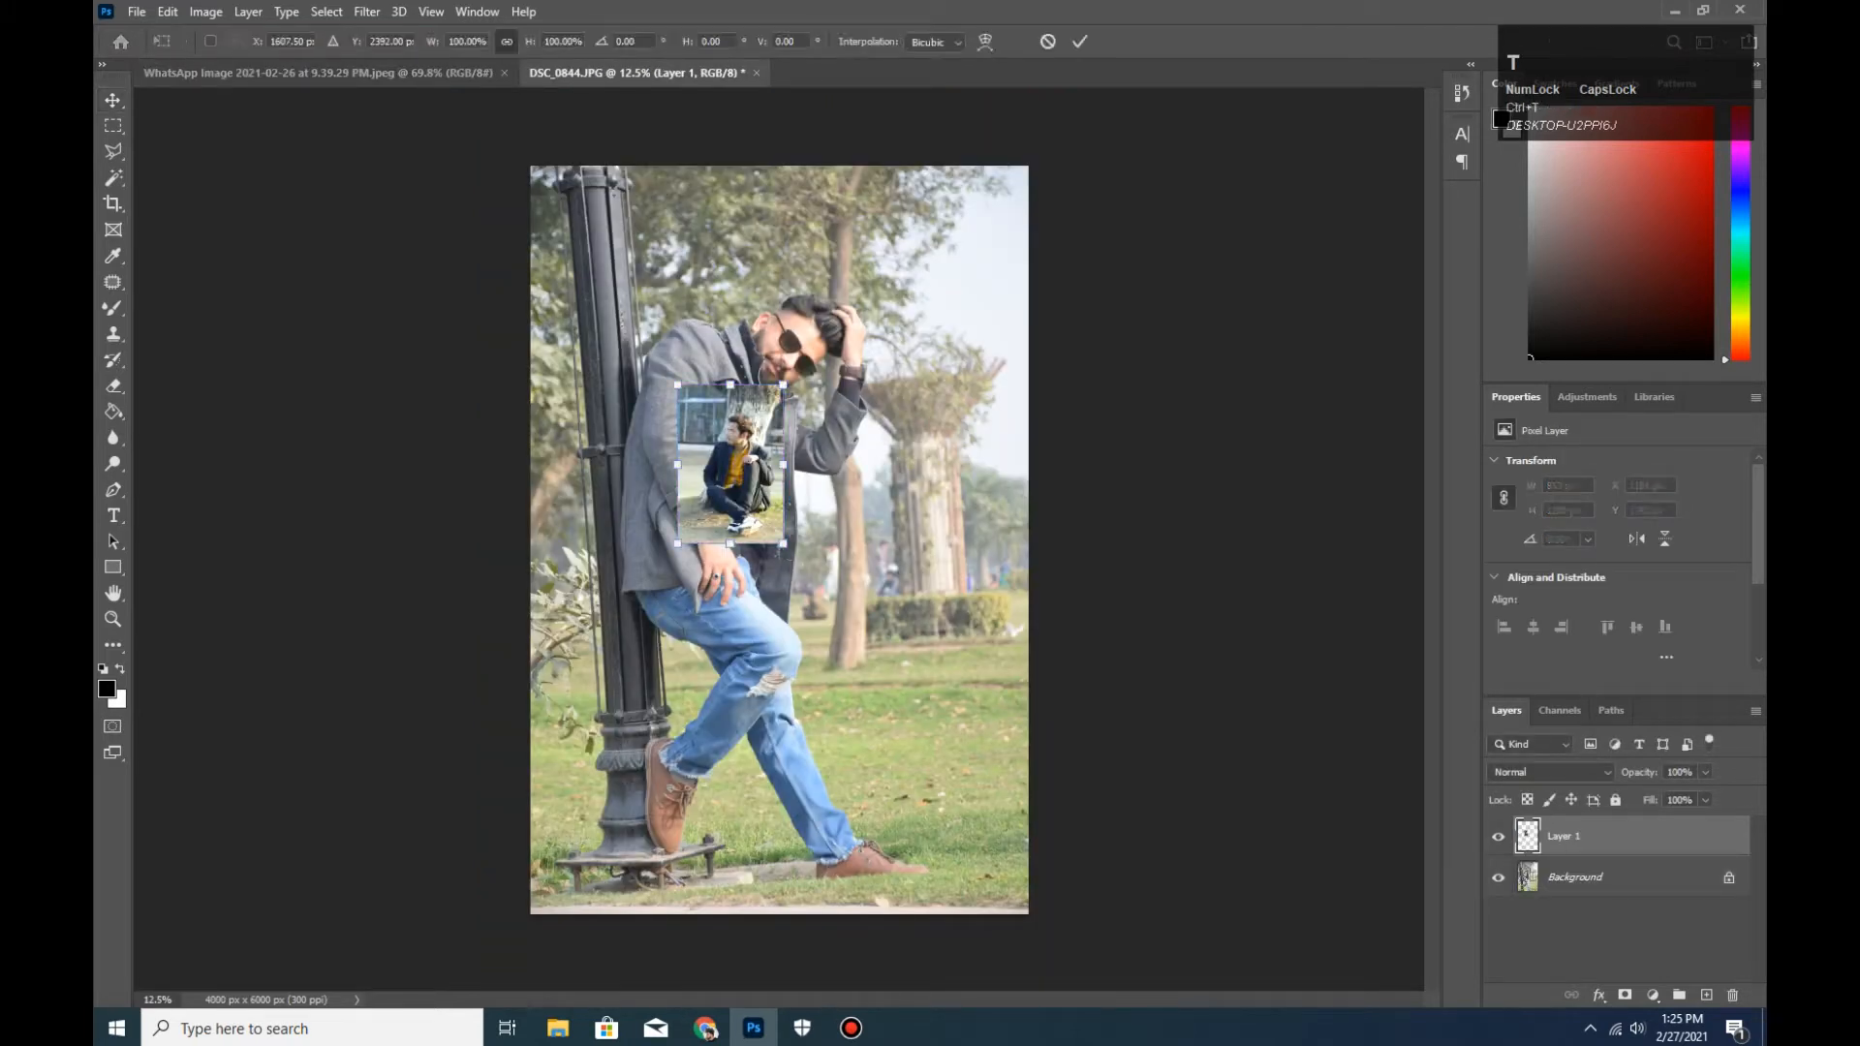
pyautogui.moveTo(783, 543); pyautogui.dragTo(1027, 914)
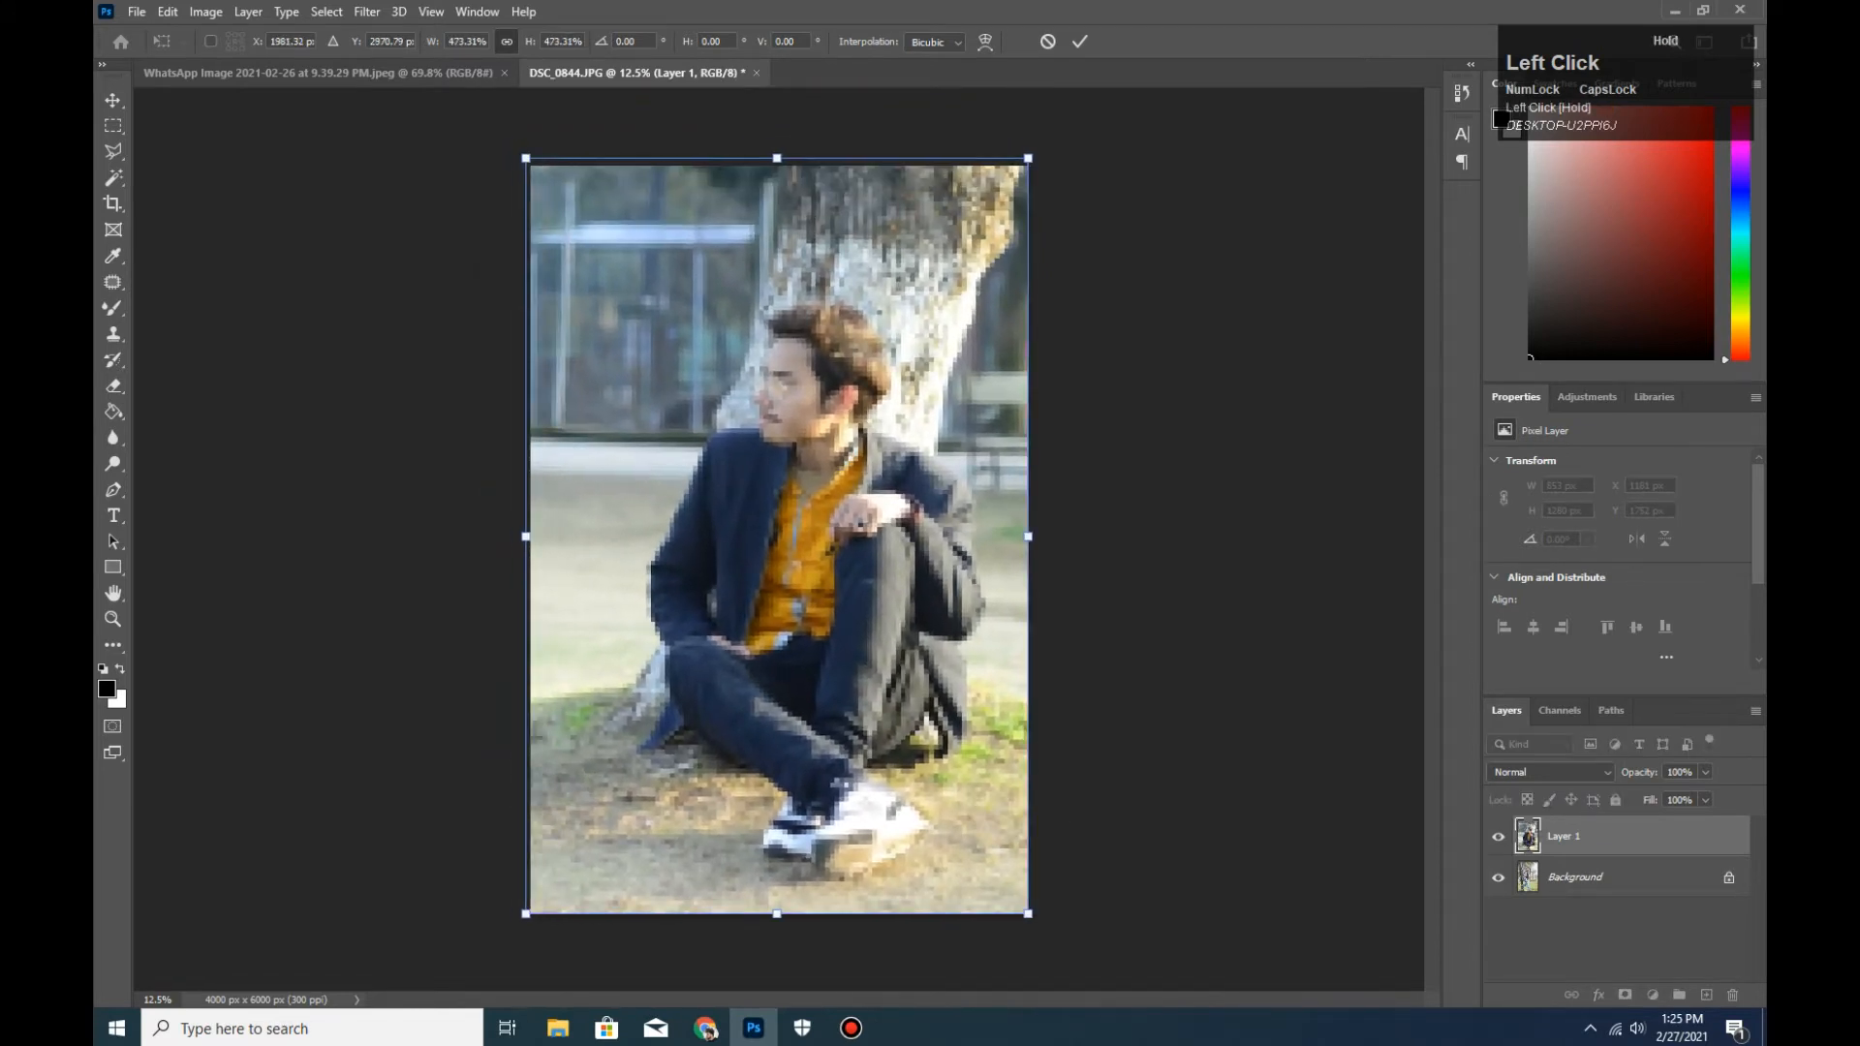
pyautogui.press('Return')
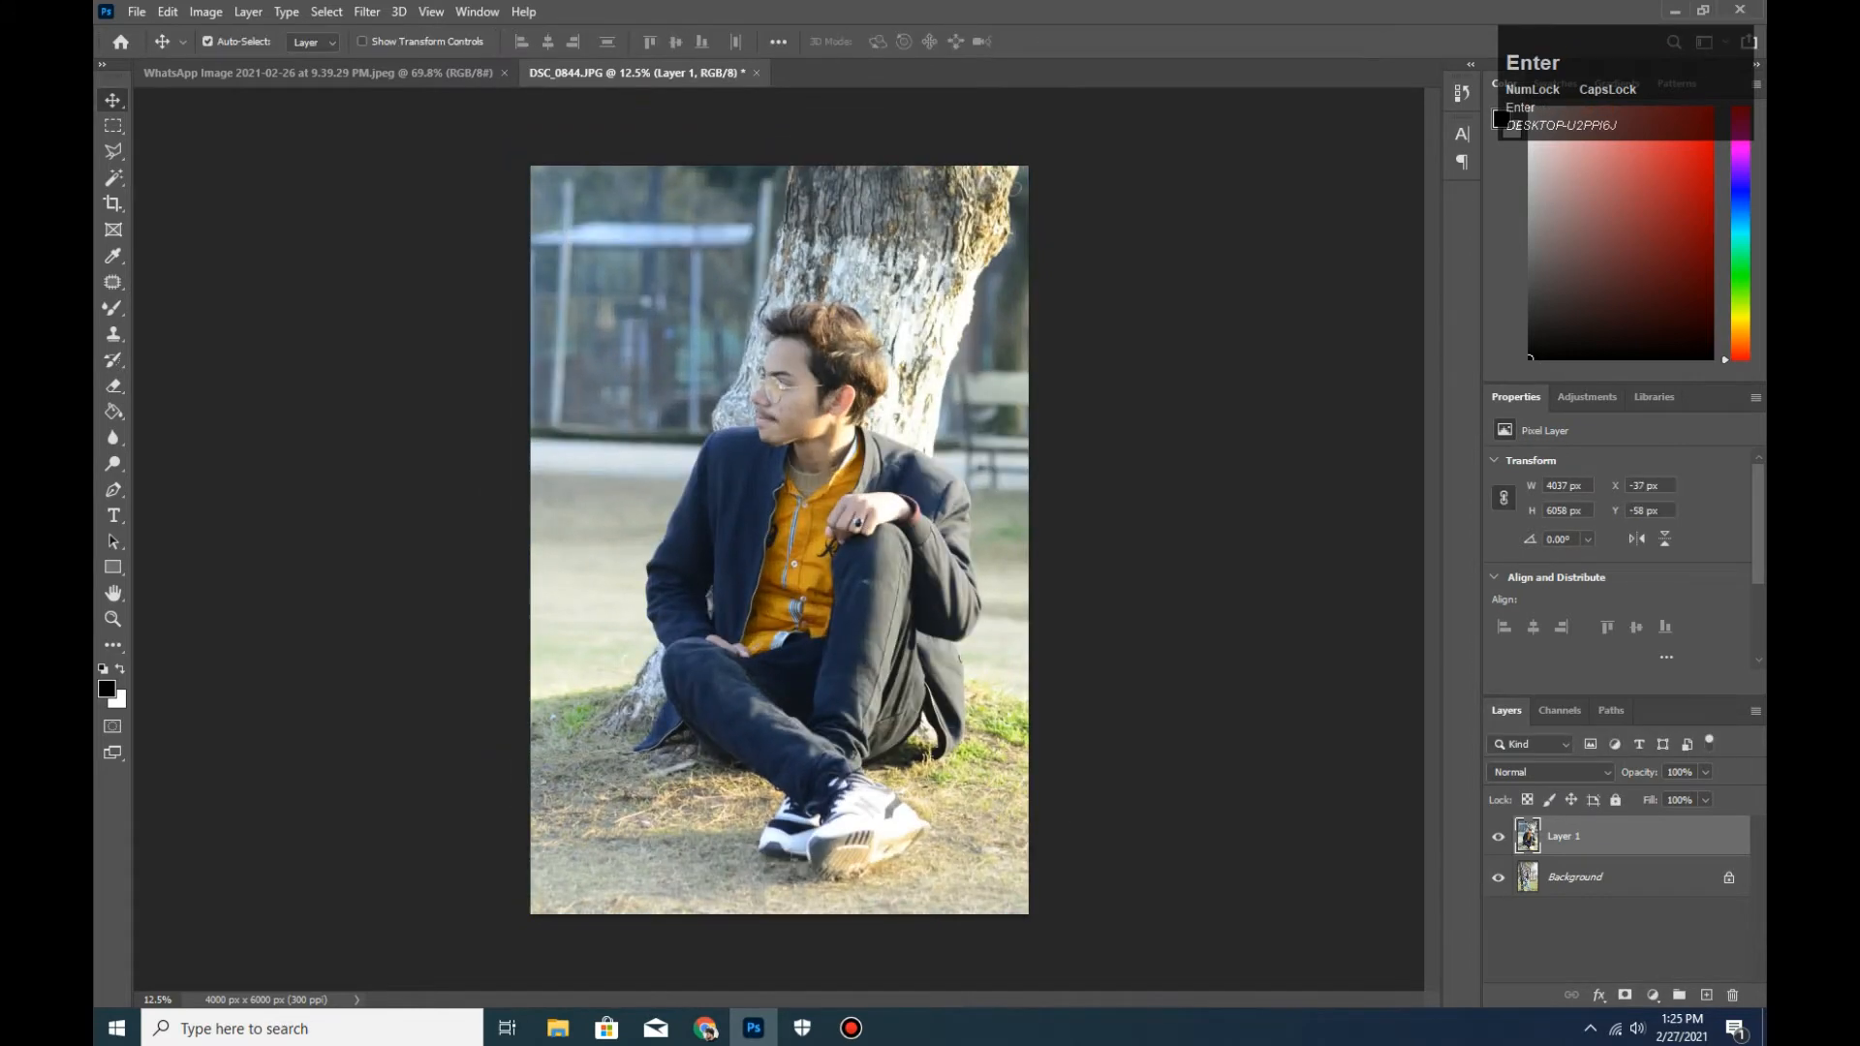
# Merge the photo layer down into the Background and duplicate the result onto a new layer.
pyautogui.moveTo(803, 392); pyautogui.dragTo(1017, 392)
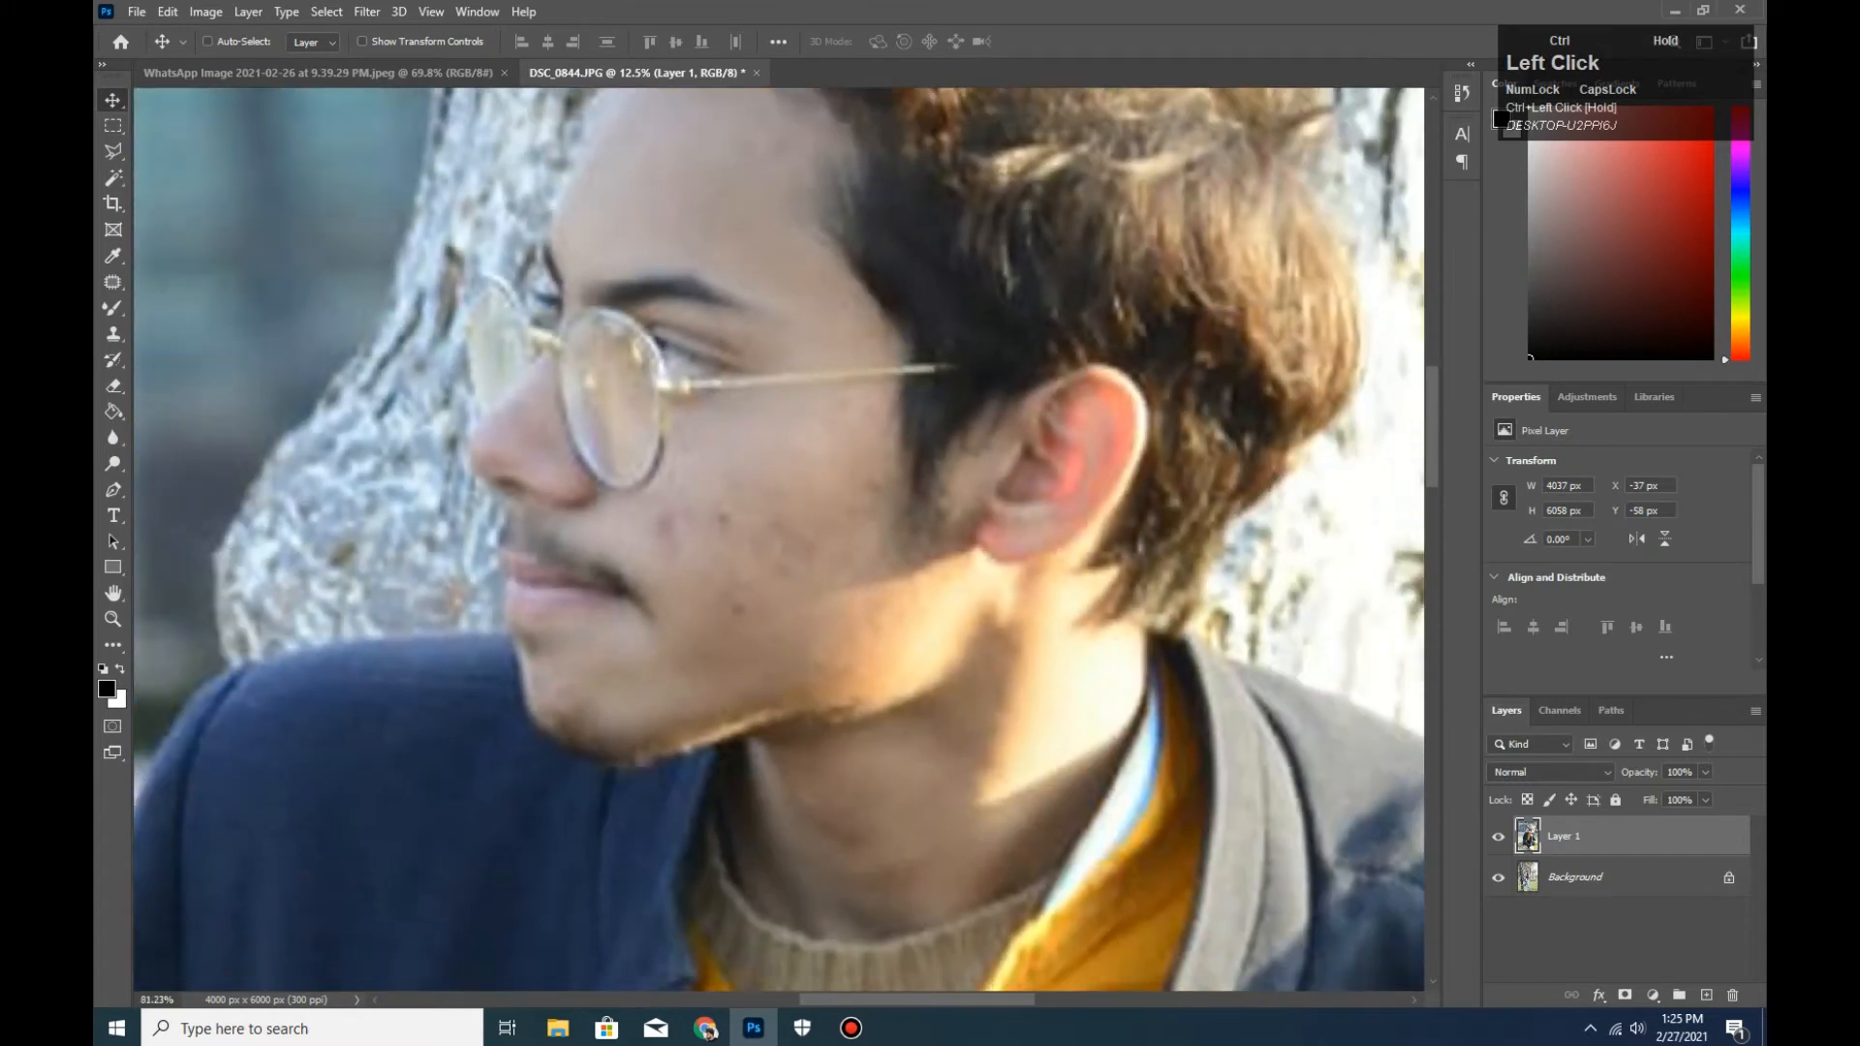
pyautogui.hotkey('ctrl', 'e')
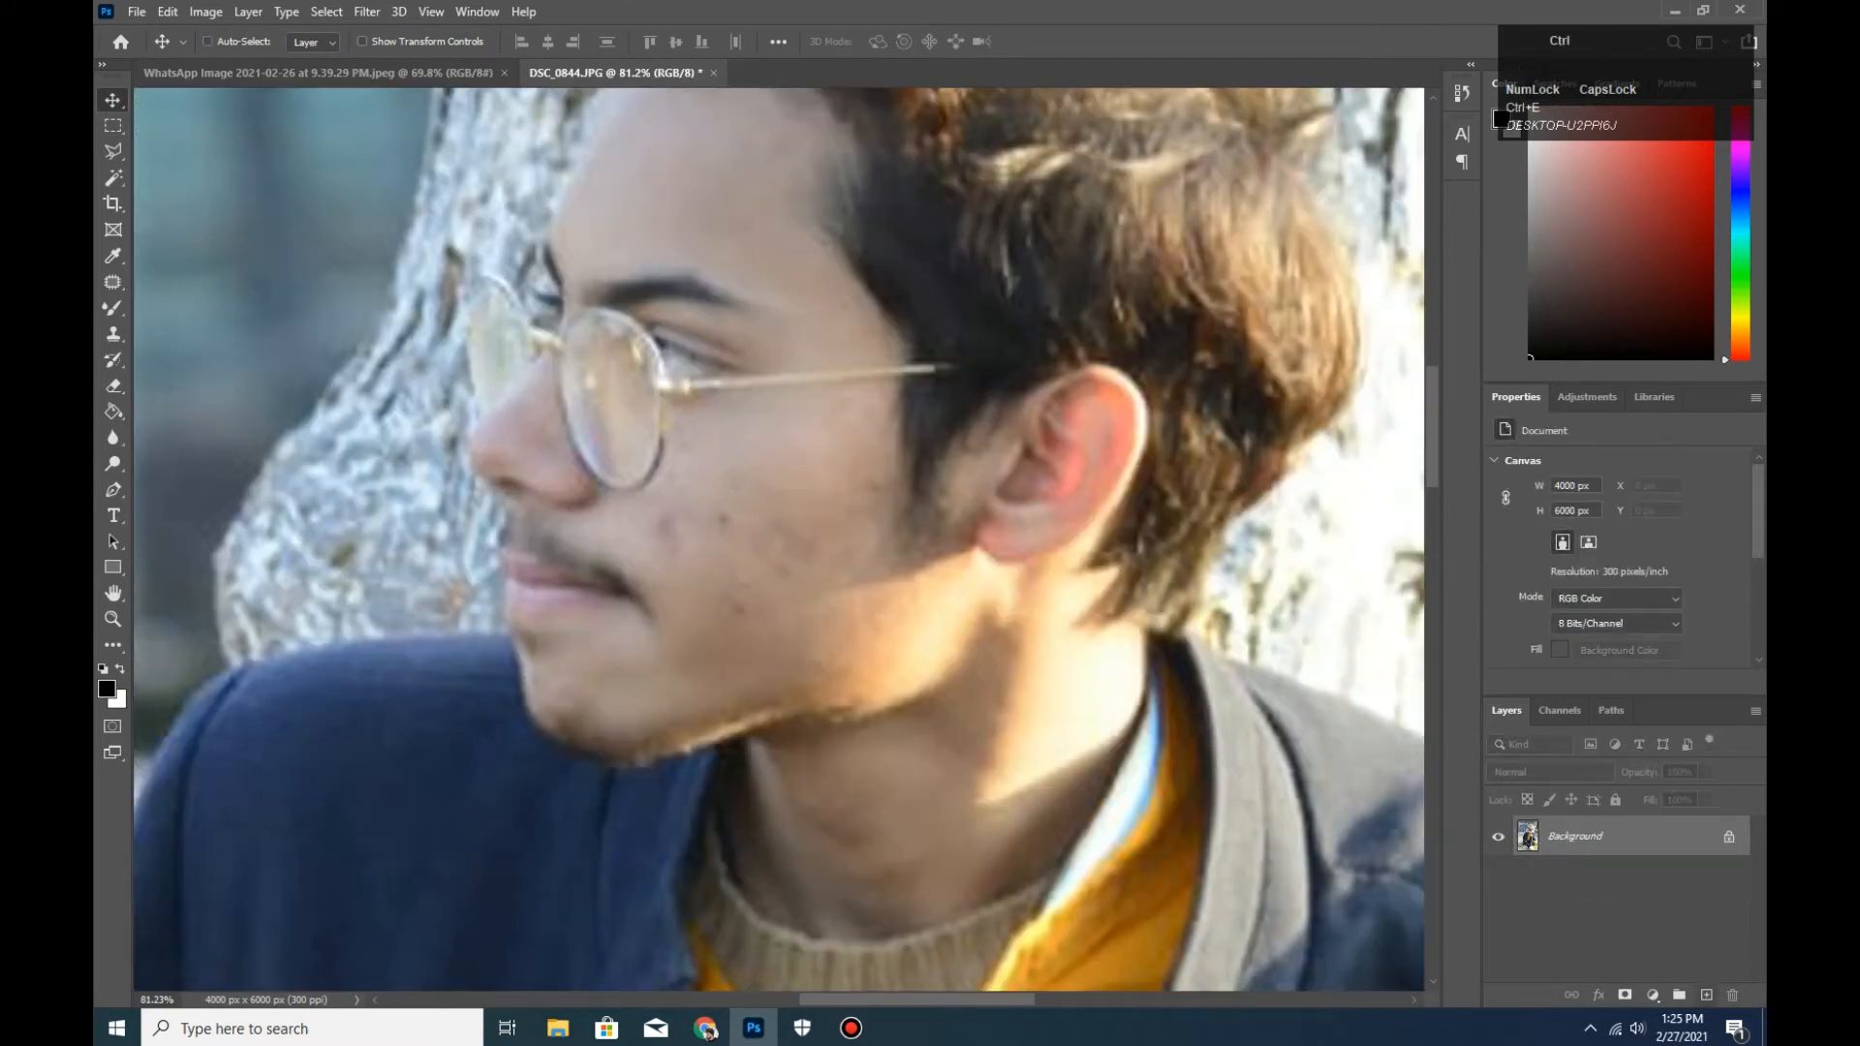
pyautogui.hotkey('ctrl', 'j')
pyautogui.press('space')
pyautogui.moveTo(775, 436); pyautogui.dragTo(819, 644)
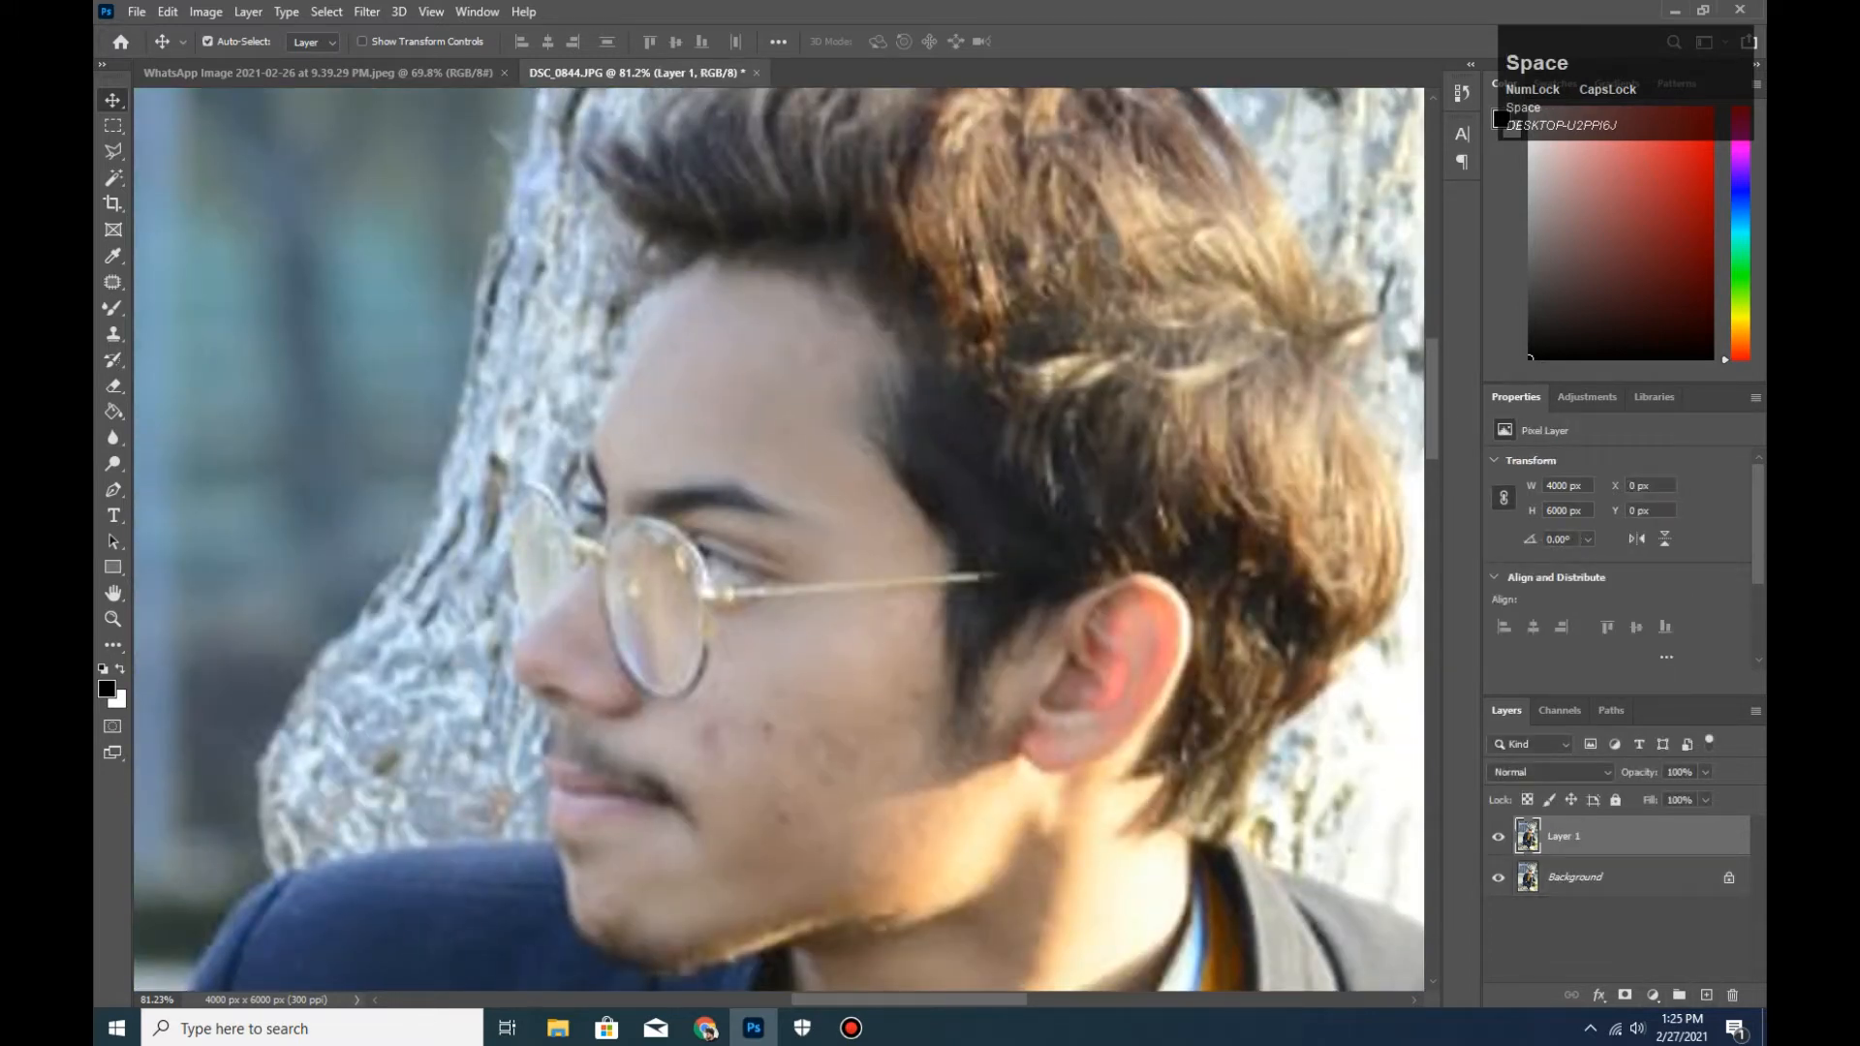
# Check the document's dimensions and resolution in the Image Size settings without changing them.
pyautogui.click(205, 11)
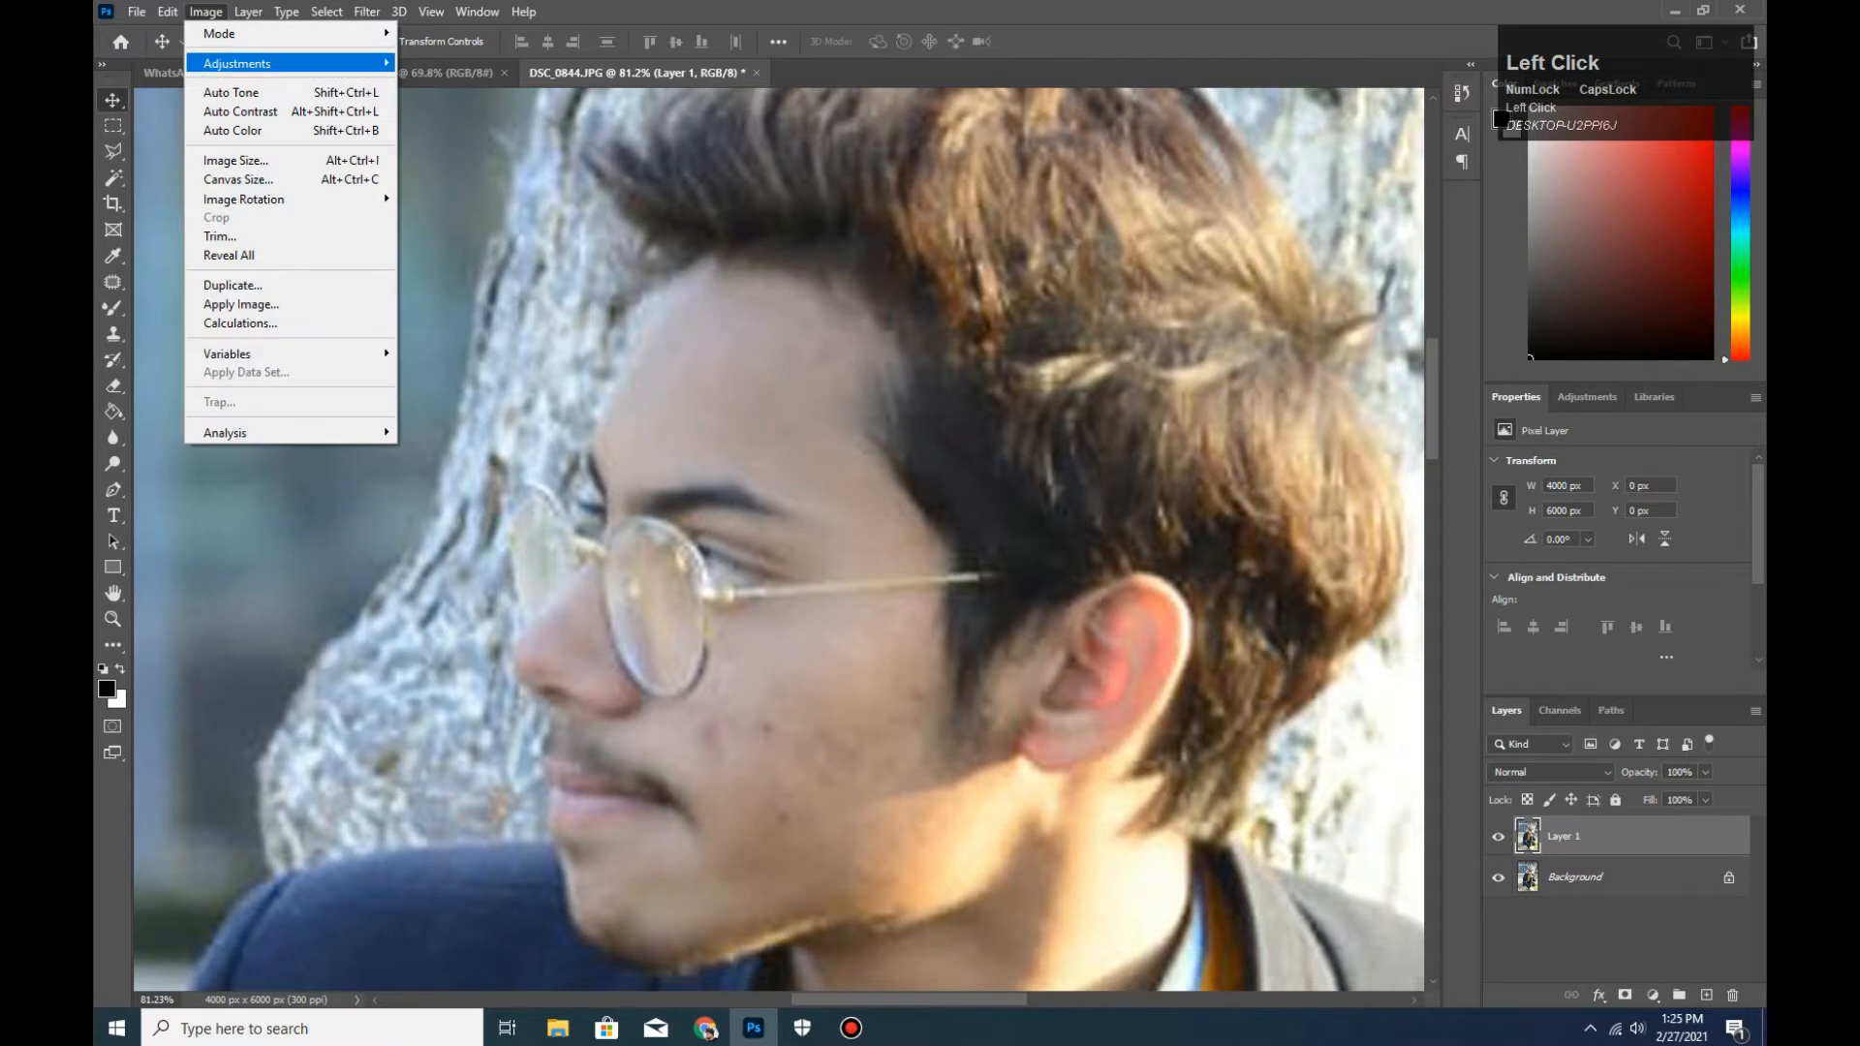
pyautogui.click(235, 160)
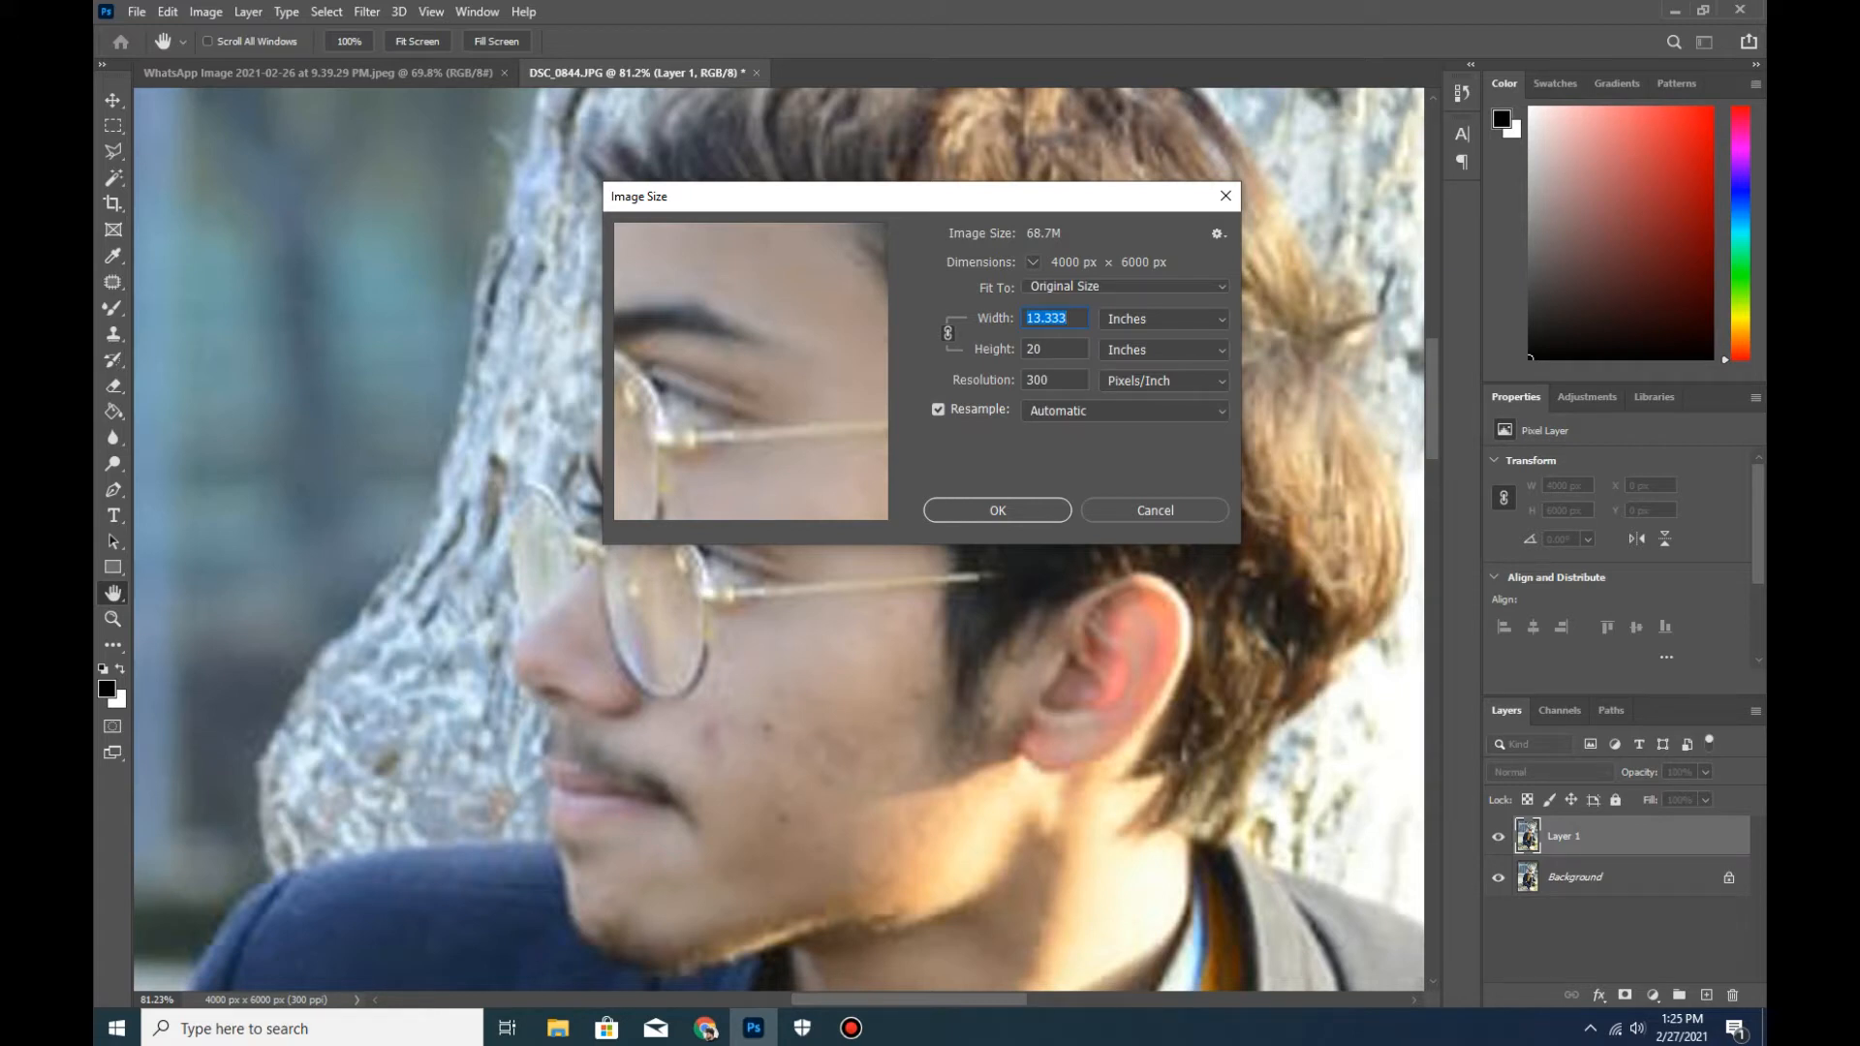
pyautogui.click(1155, 510)
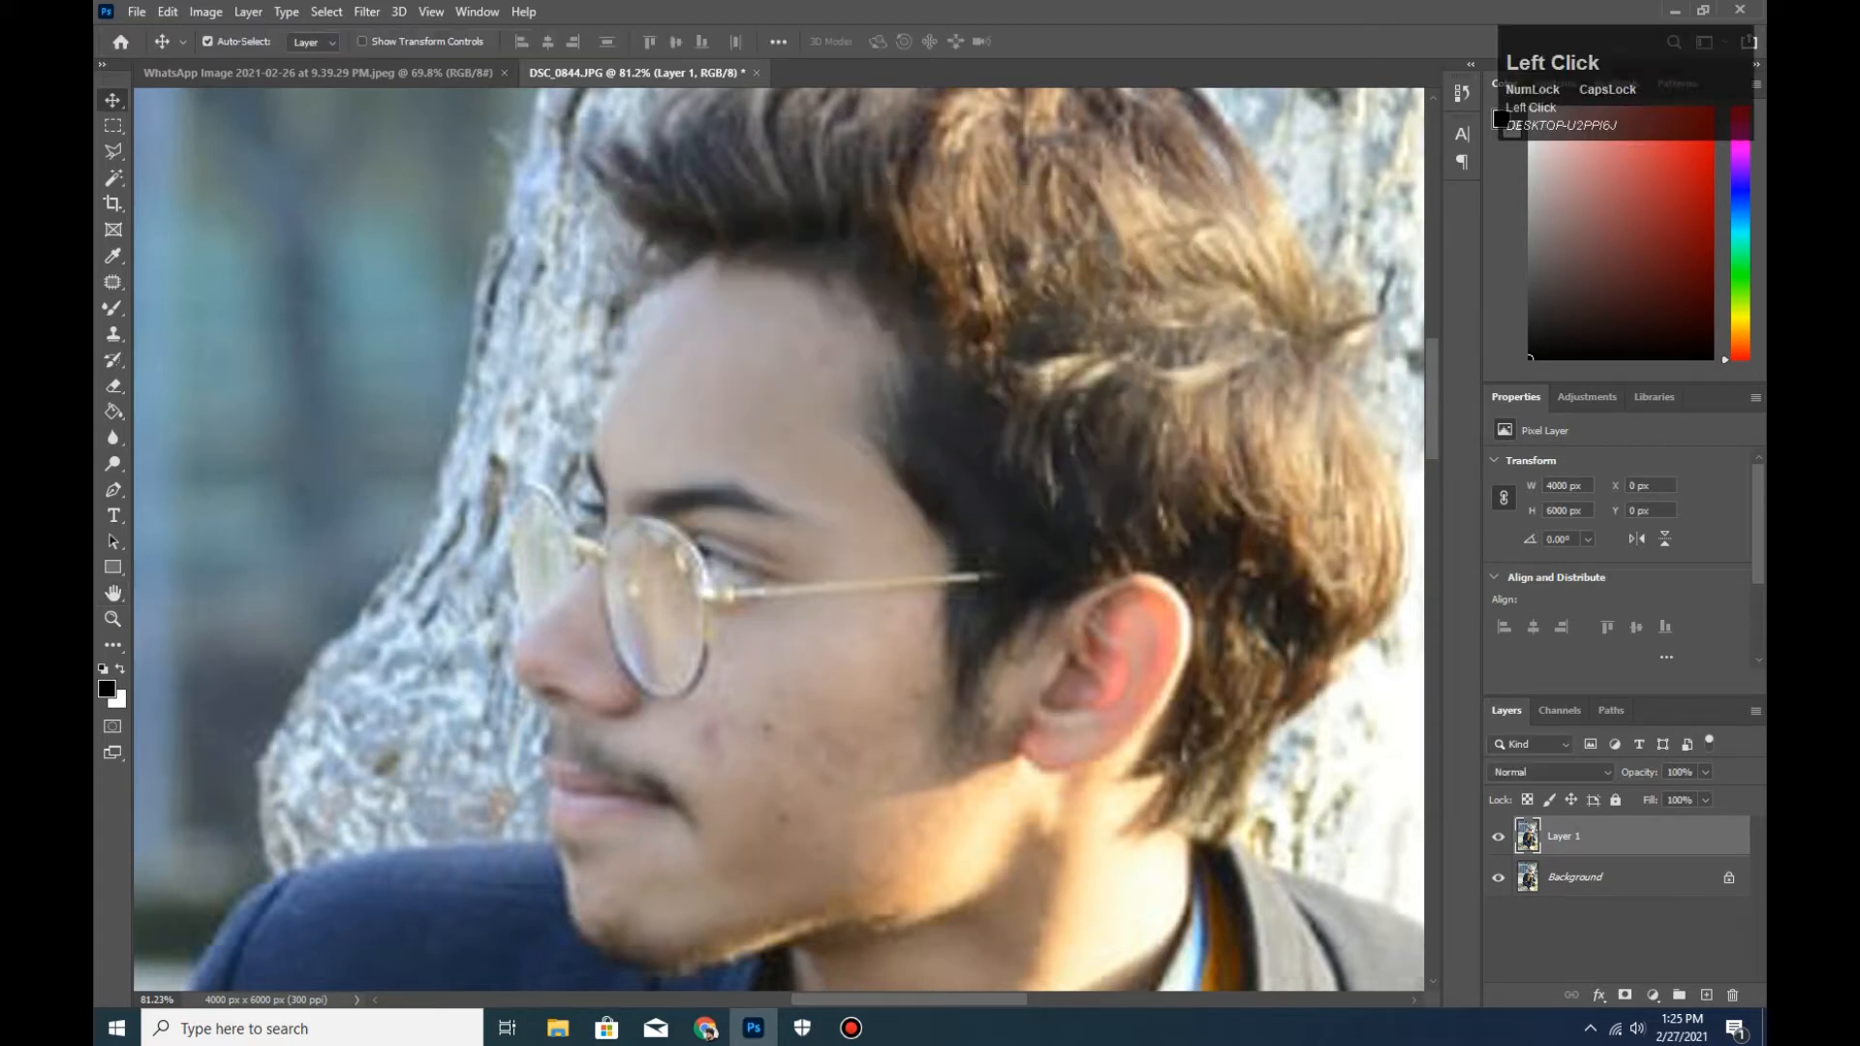
# Smooth the forehead skin on Layer 1 with the Mixer Brush, adjusting the brush size to fit the area.
pyautogui.rightClick(113, 308)
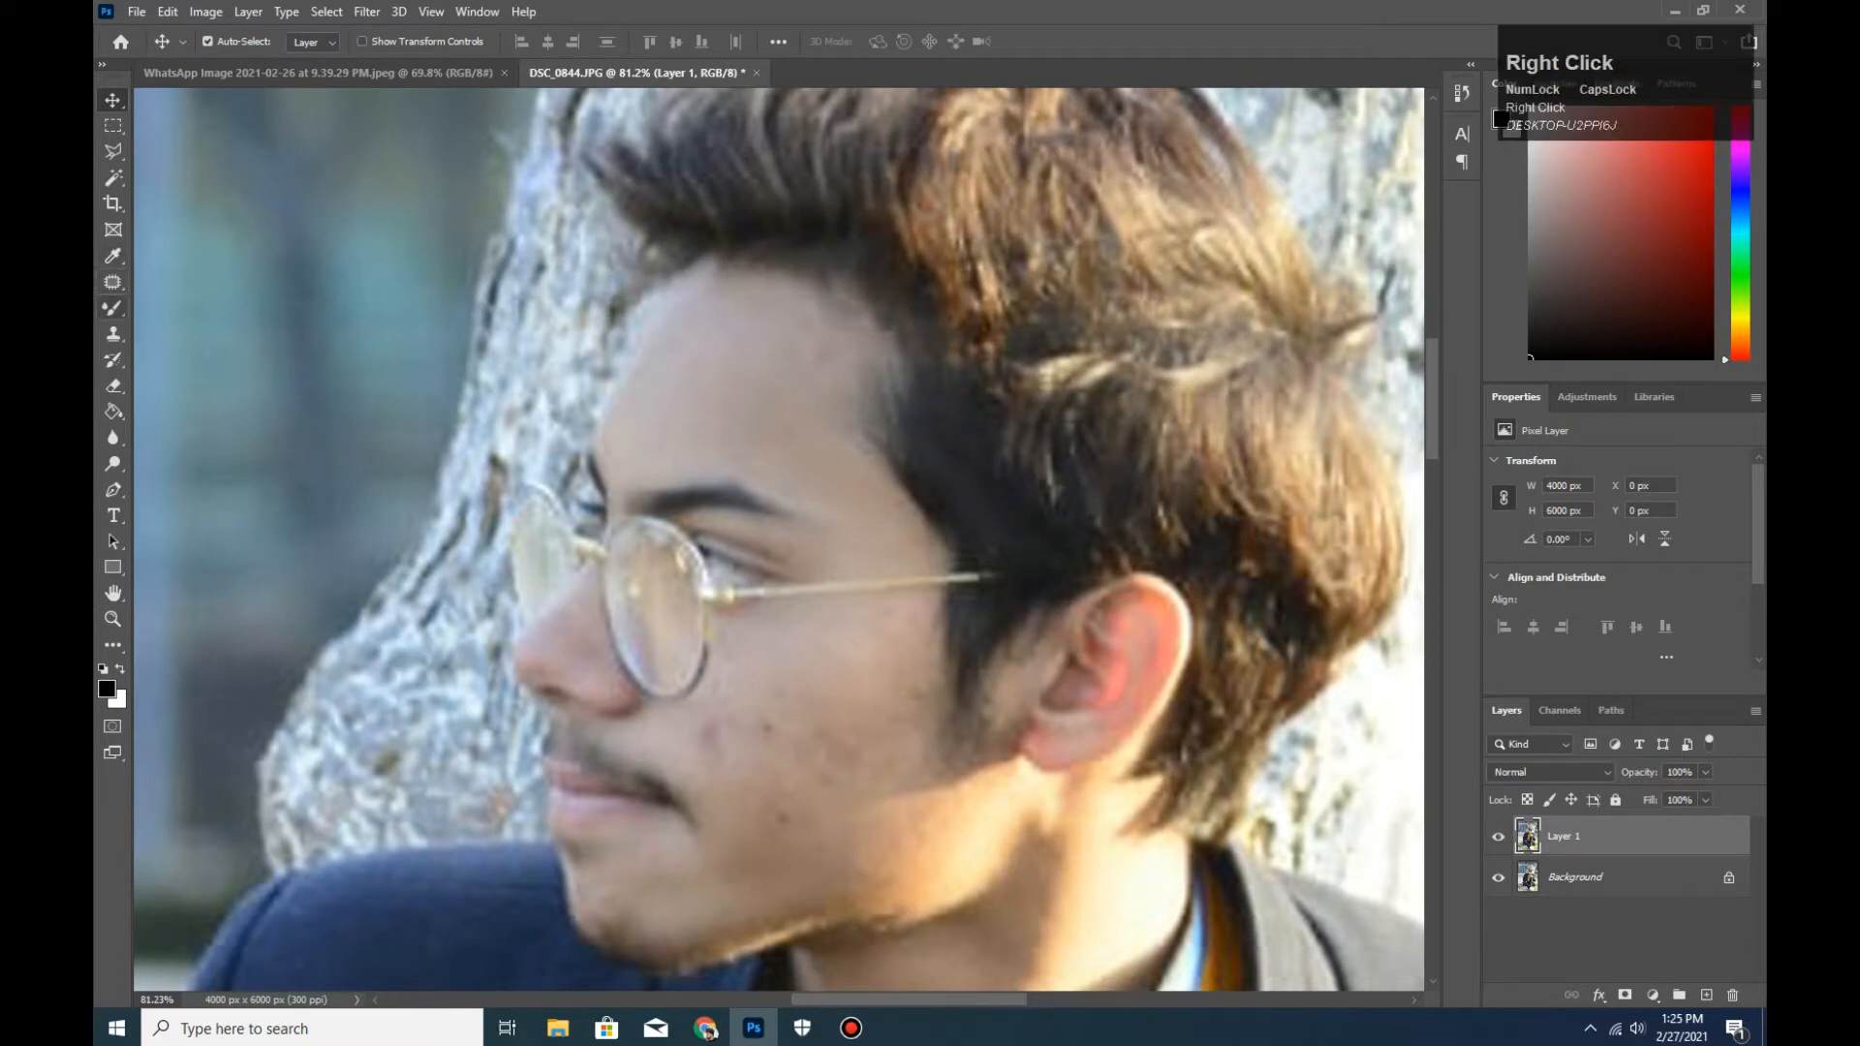
pyautogui.click(208, 364)
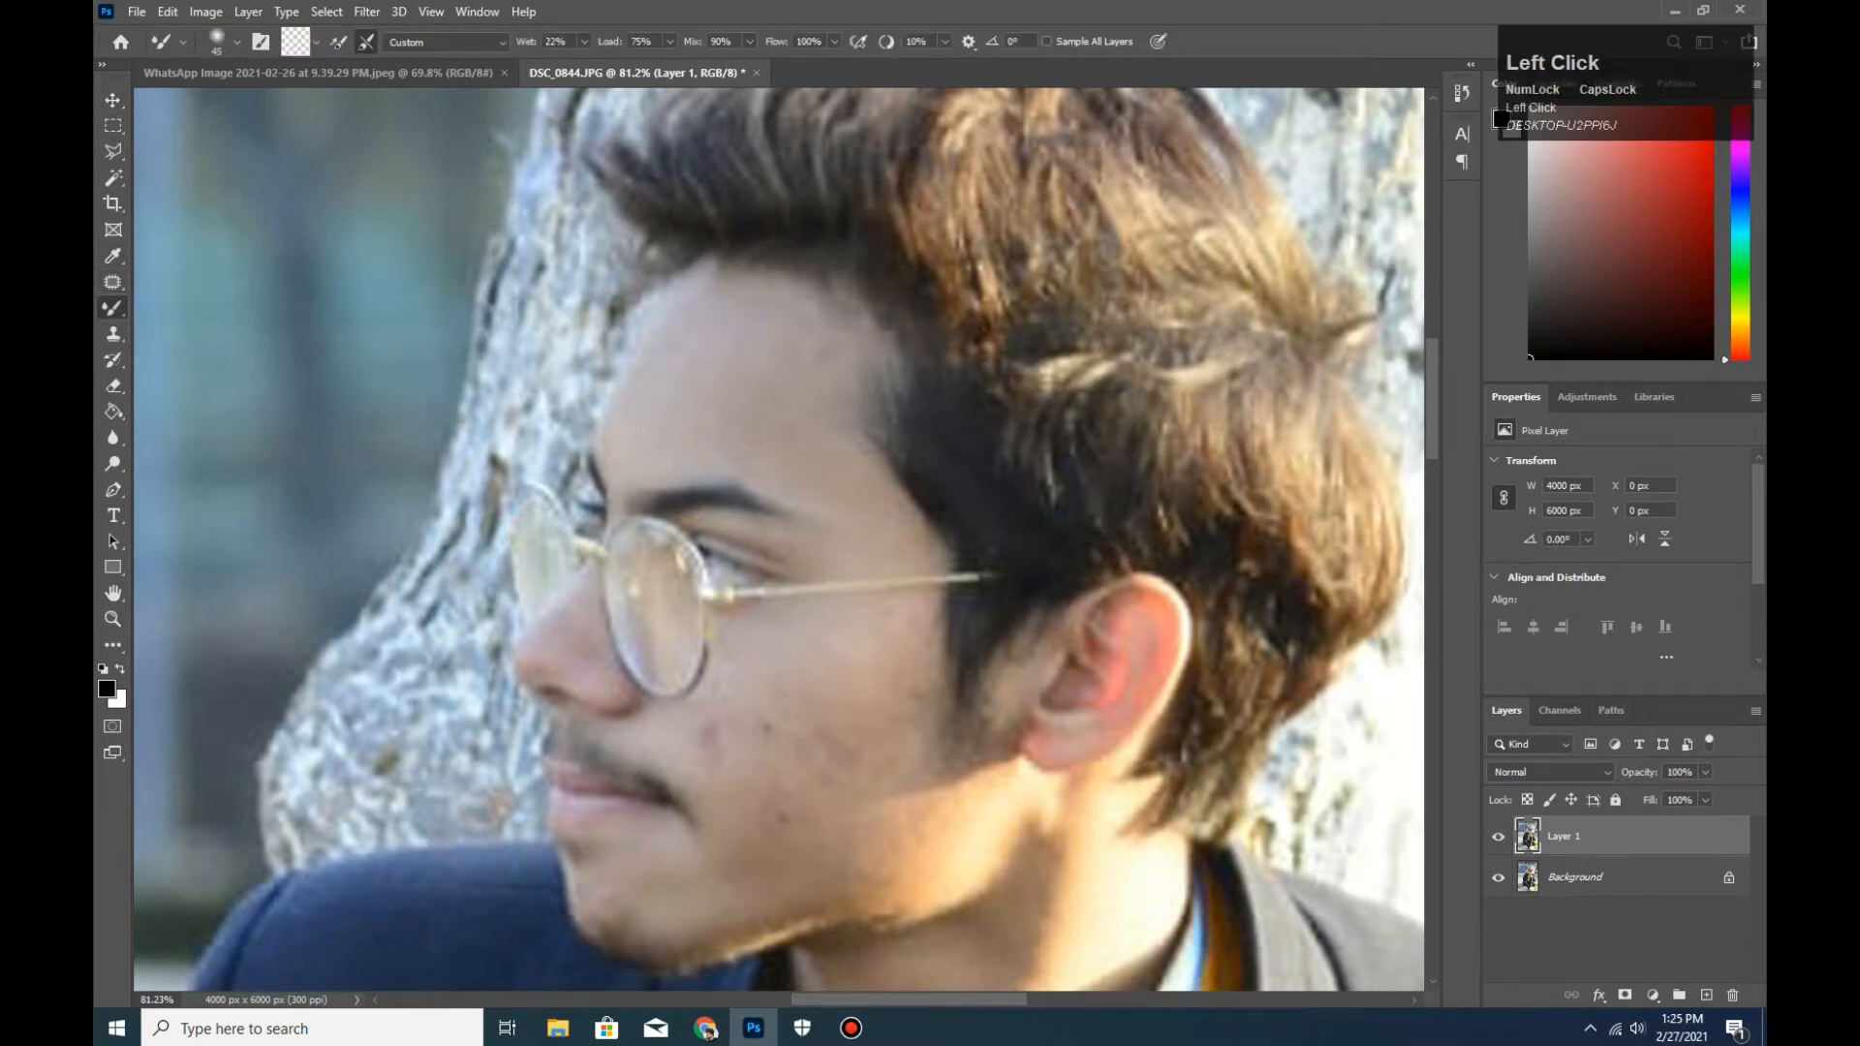
pyautogui.press('capslock')
pyautogui.press('[')
pyautogui.press('[')
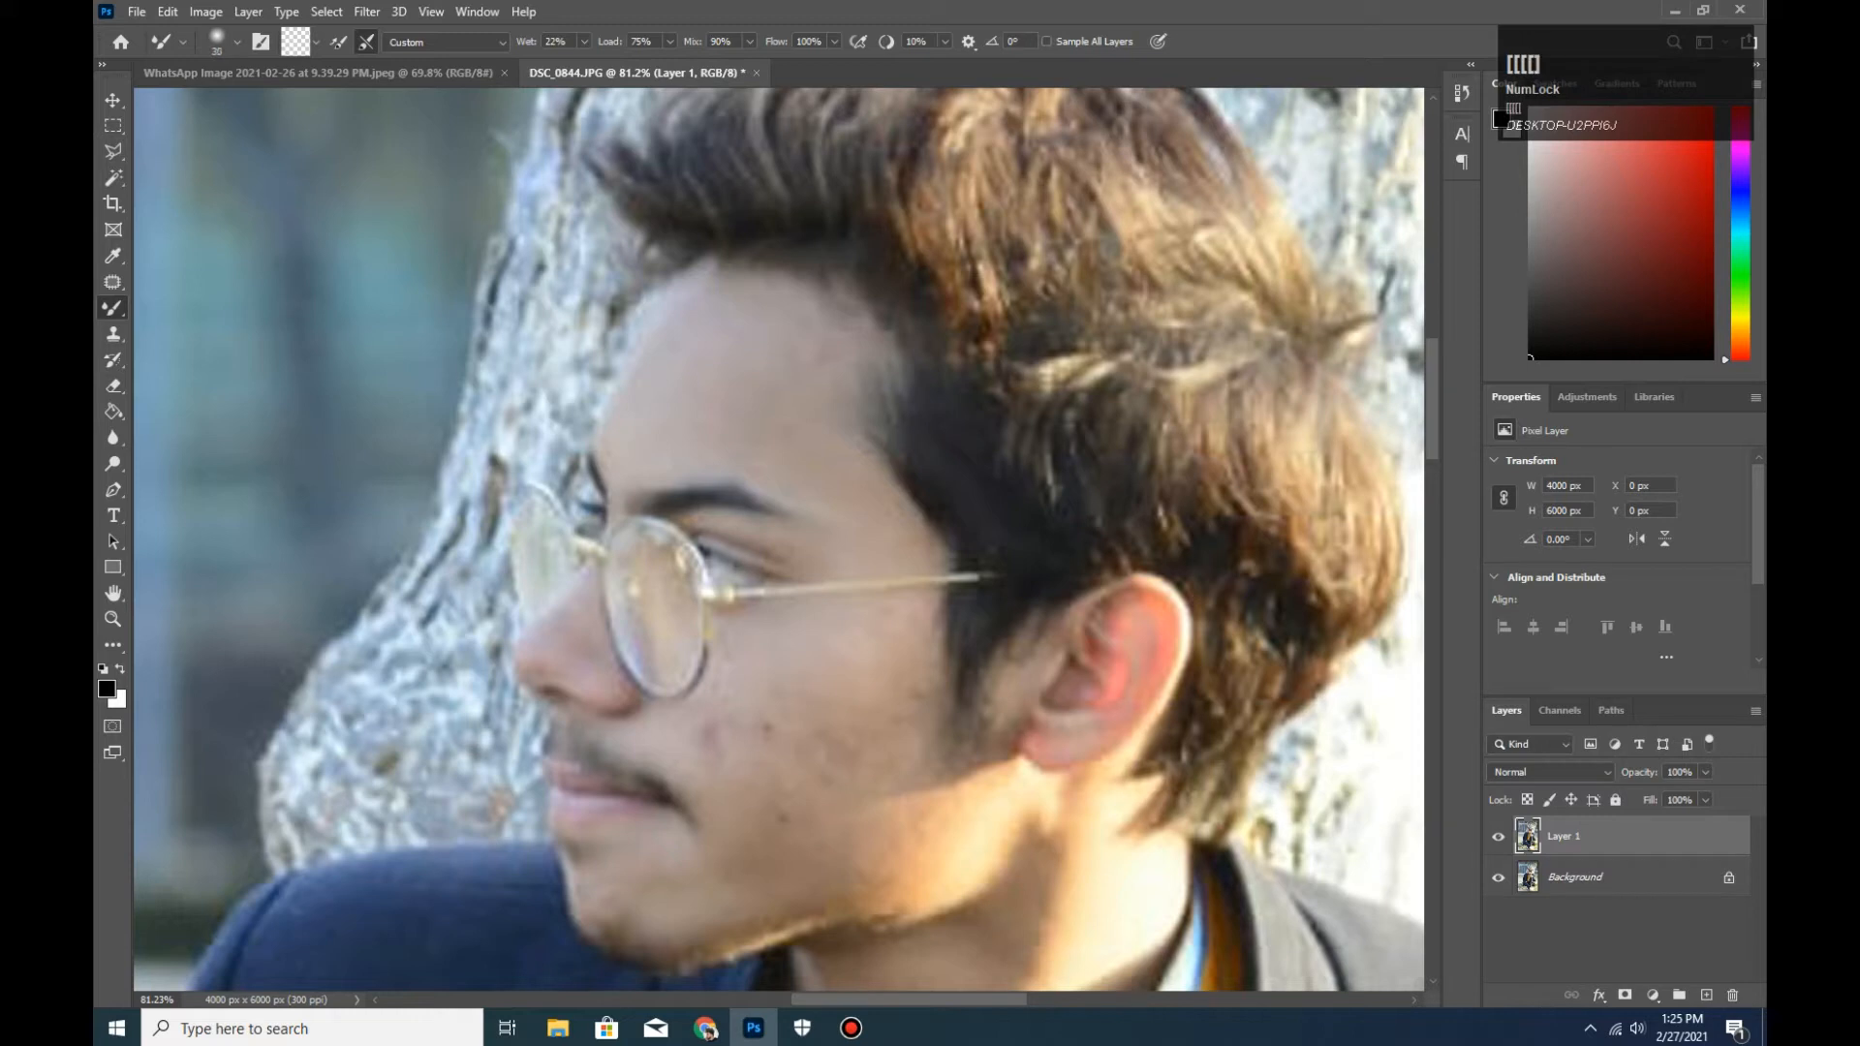
pyautogui.press(']')
pyautogui.press(']')
pyautogui.press(']')
pyautogui.moveTo(689, 403)
pyautogui.mouseDown()
pyautogui.moveTo(658, 440)
pyautogui.moveTo(650, 409)
pyautogui.moveTo(642, 456)
pyautogui.moveTo(704, 297)
pyautogui.moveTo(712, 323)
pyautogui.moveTo(770, 354)
pyautogui.mouseUp()
pyautogui.press(']')
pyautogui.press(']')
pyautogui.moveTo(697, 403)
pyautogui.mouseDown()
pyautogui.moveTo(689, 420)
pyautogui.moveTo(760, 416)
pyautogui.moveTo(678, 438)
pyautogui.moveTo(788, 378)
pyautogui.mouseUp()
# Blend away the blemishes on the temple and cheek with Mixer Brush strokes, resizing the brush as needed.
pyautogui.press('[')
pyautogui.press('[')
pyautogui.press('[')
pyautogui.press('[')
pyautogui.press('[')
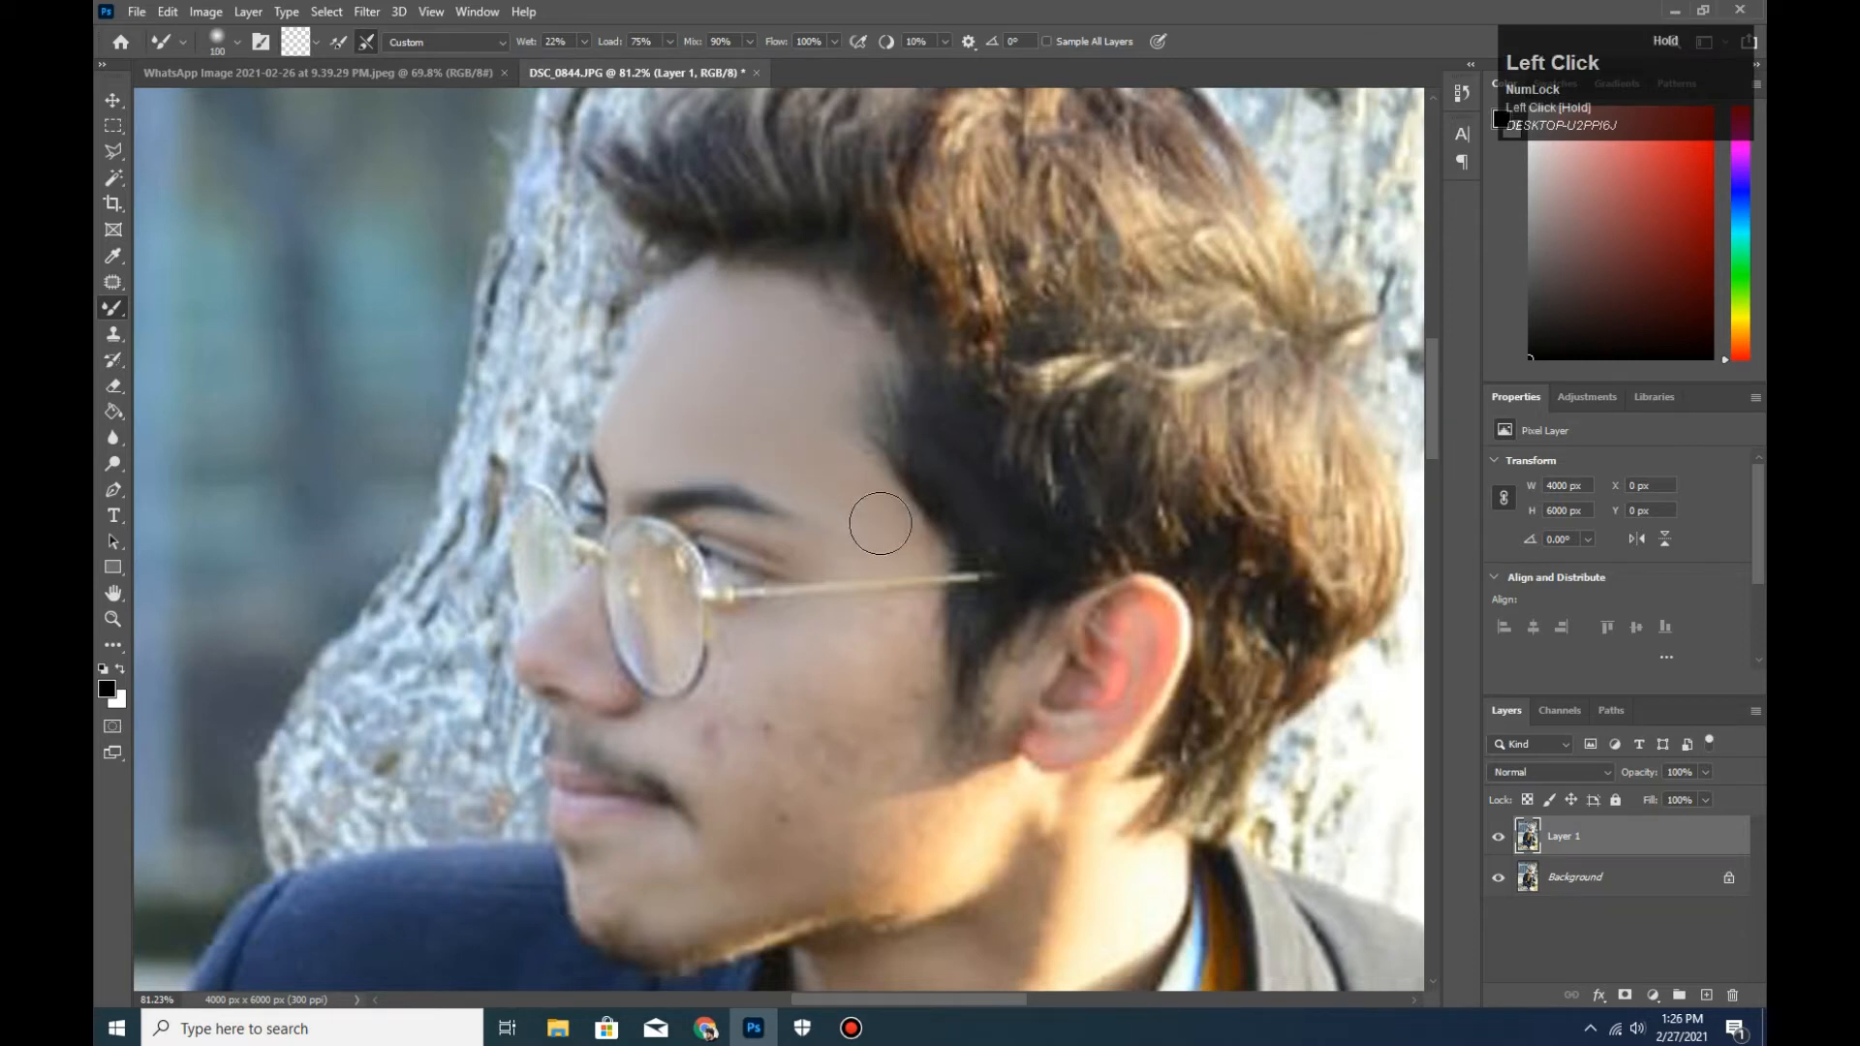
pyautogui.press('space')
pyautogui.moveTo(766, 552); pyautogui.dragTo(692, 336)
pyautogui.press(']')
pyautogui.press(']')
pyautogui.press(']')
pyautogui.press(']')
pyautogui.press(']')
pyautogui.moveTo(775, 450)
pyautogui.mouseDown()
pyautogui.moveTo(813, 433)
pyautogui.moveTo(656, 527)
pyautogui.moveTo(667, 586)
pyautogui.moveTo(803, 507)
pyautogui.moveTo(692, 487)
pyautogui.moveTo(692, 593)
pyautogui.moveTo(618, 668)
pyautogui.moveTo(676, 670)
pyautogui.moveTo(652, 690)
pyautogui.moveTo(820, 635)
pyautogui.moveTo(801, 658)
pyautogui.moveTo(834, 727)
pyautogui.moveTo(963, 660)
pyautogui.moveTo(887, 781)
pyautogui.moveTo(794, 834)
pyautogui.moveTo(895, 823)
pyautogui.moveTo(999, 718)
pyautogui.moveTo(1025, 615)
pyautogui.mouseUp()
# Smooth the neck and remaining face skin using a smaller Mixer Brush.
pyautogui.press('[')
pyautogui.press('[')
pyautogui.press('[')
pyautogui.press('[')
pyautogui.press('[')
pyautogui.press('[')
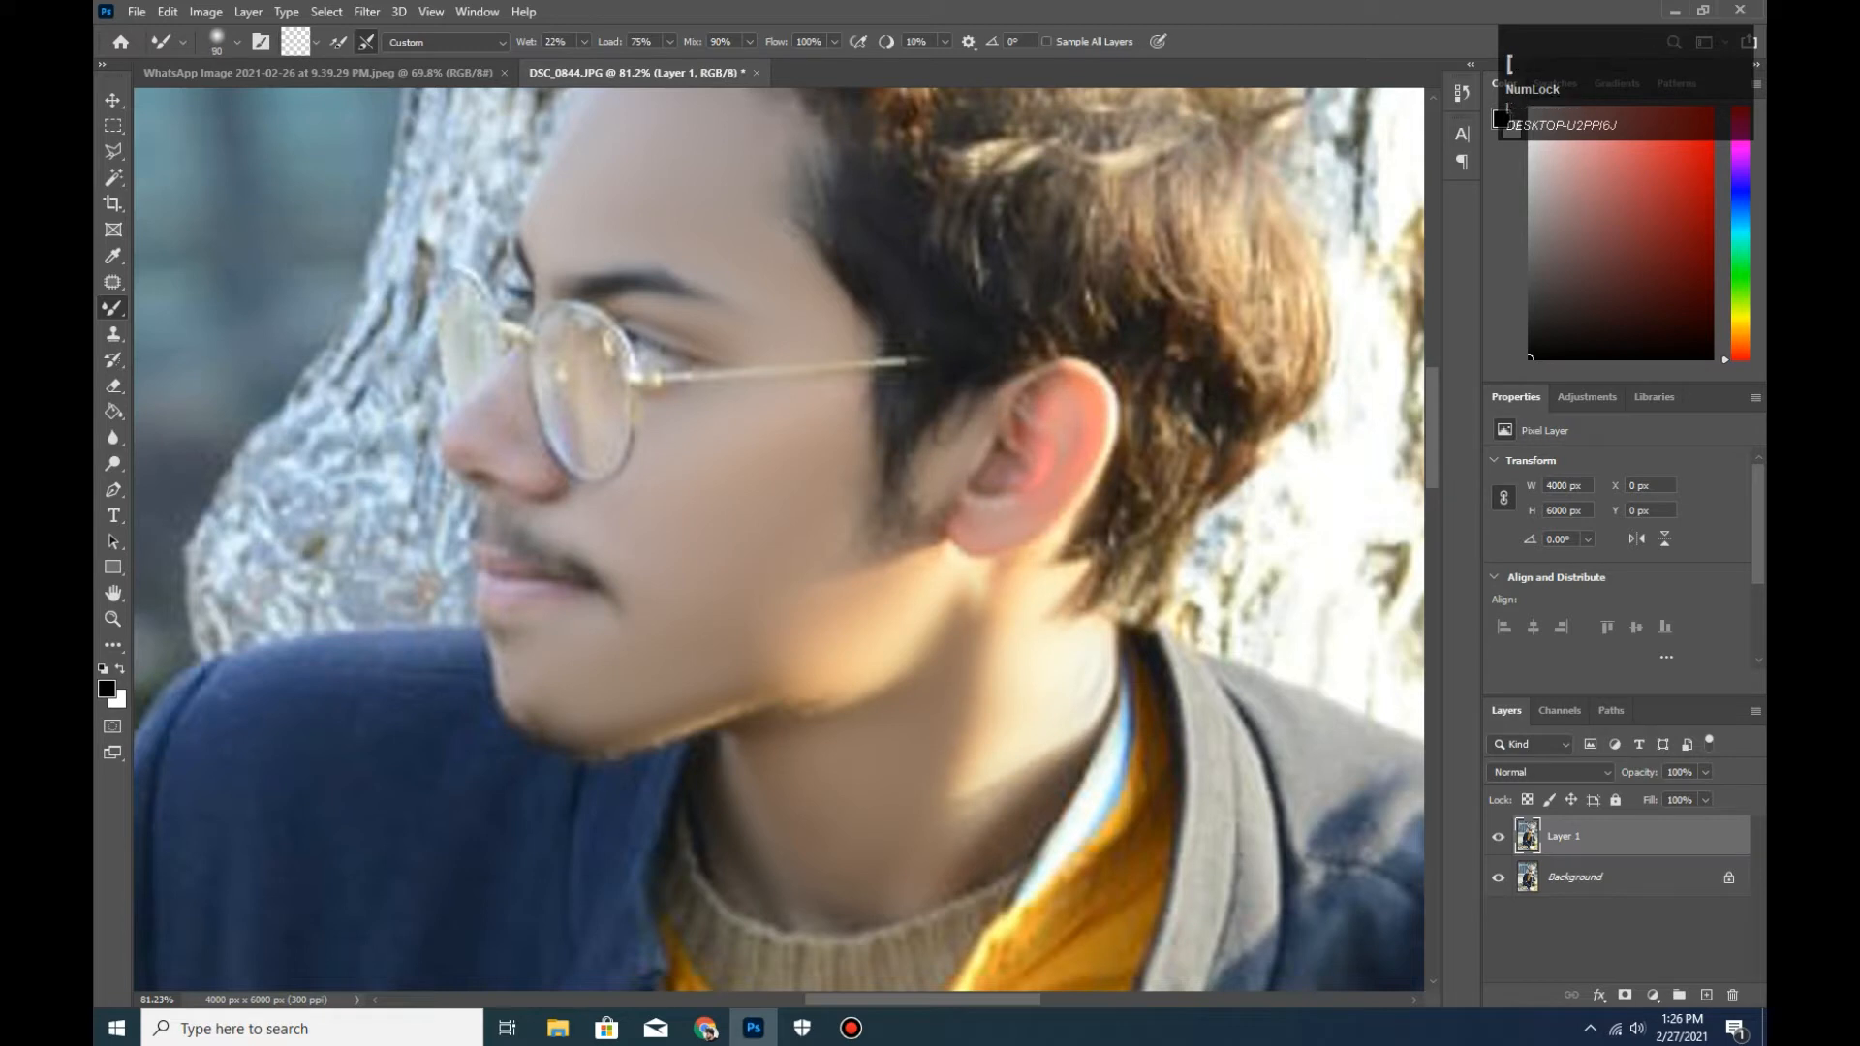
pyautogui.press('[')
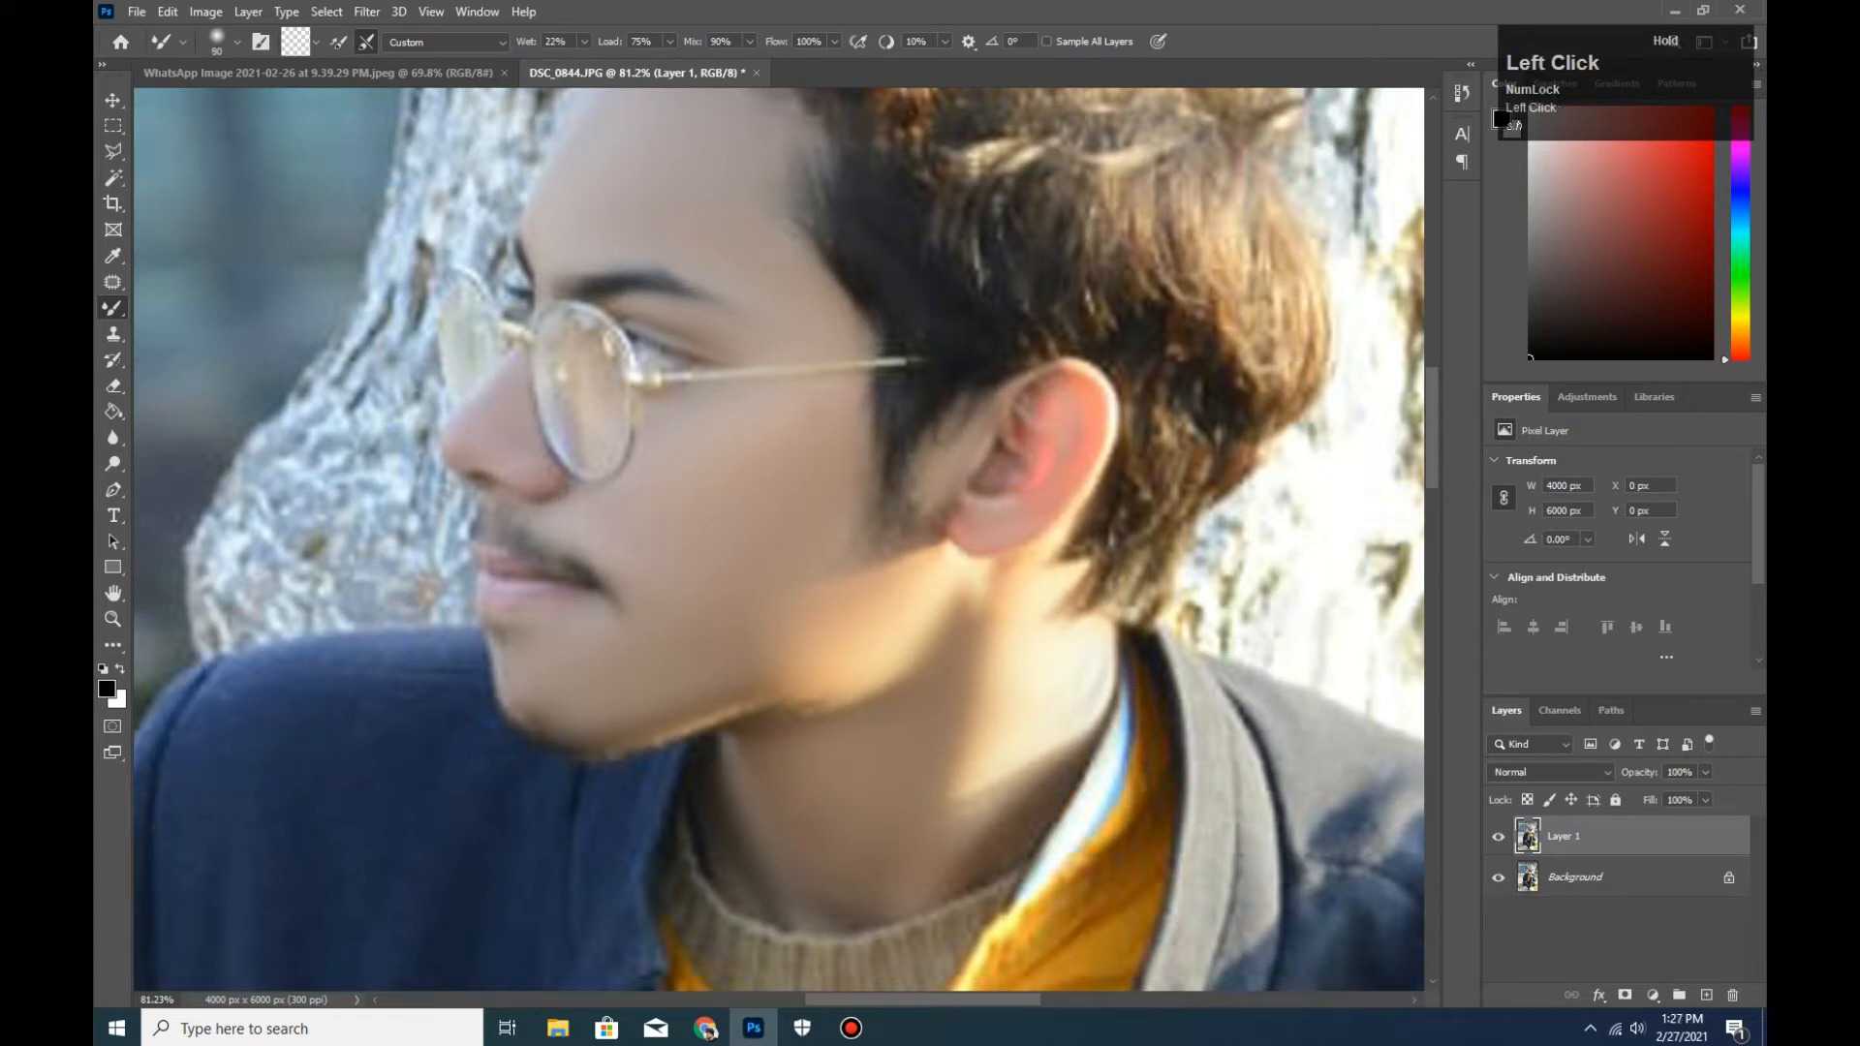
pyautogui.moveTo(1013, 803); pyautogui.dragTo(1056, 757)
pyautogui.moveTo(872, 853); pyautogui.dragTo(911, 901)
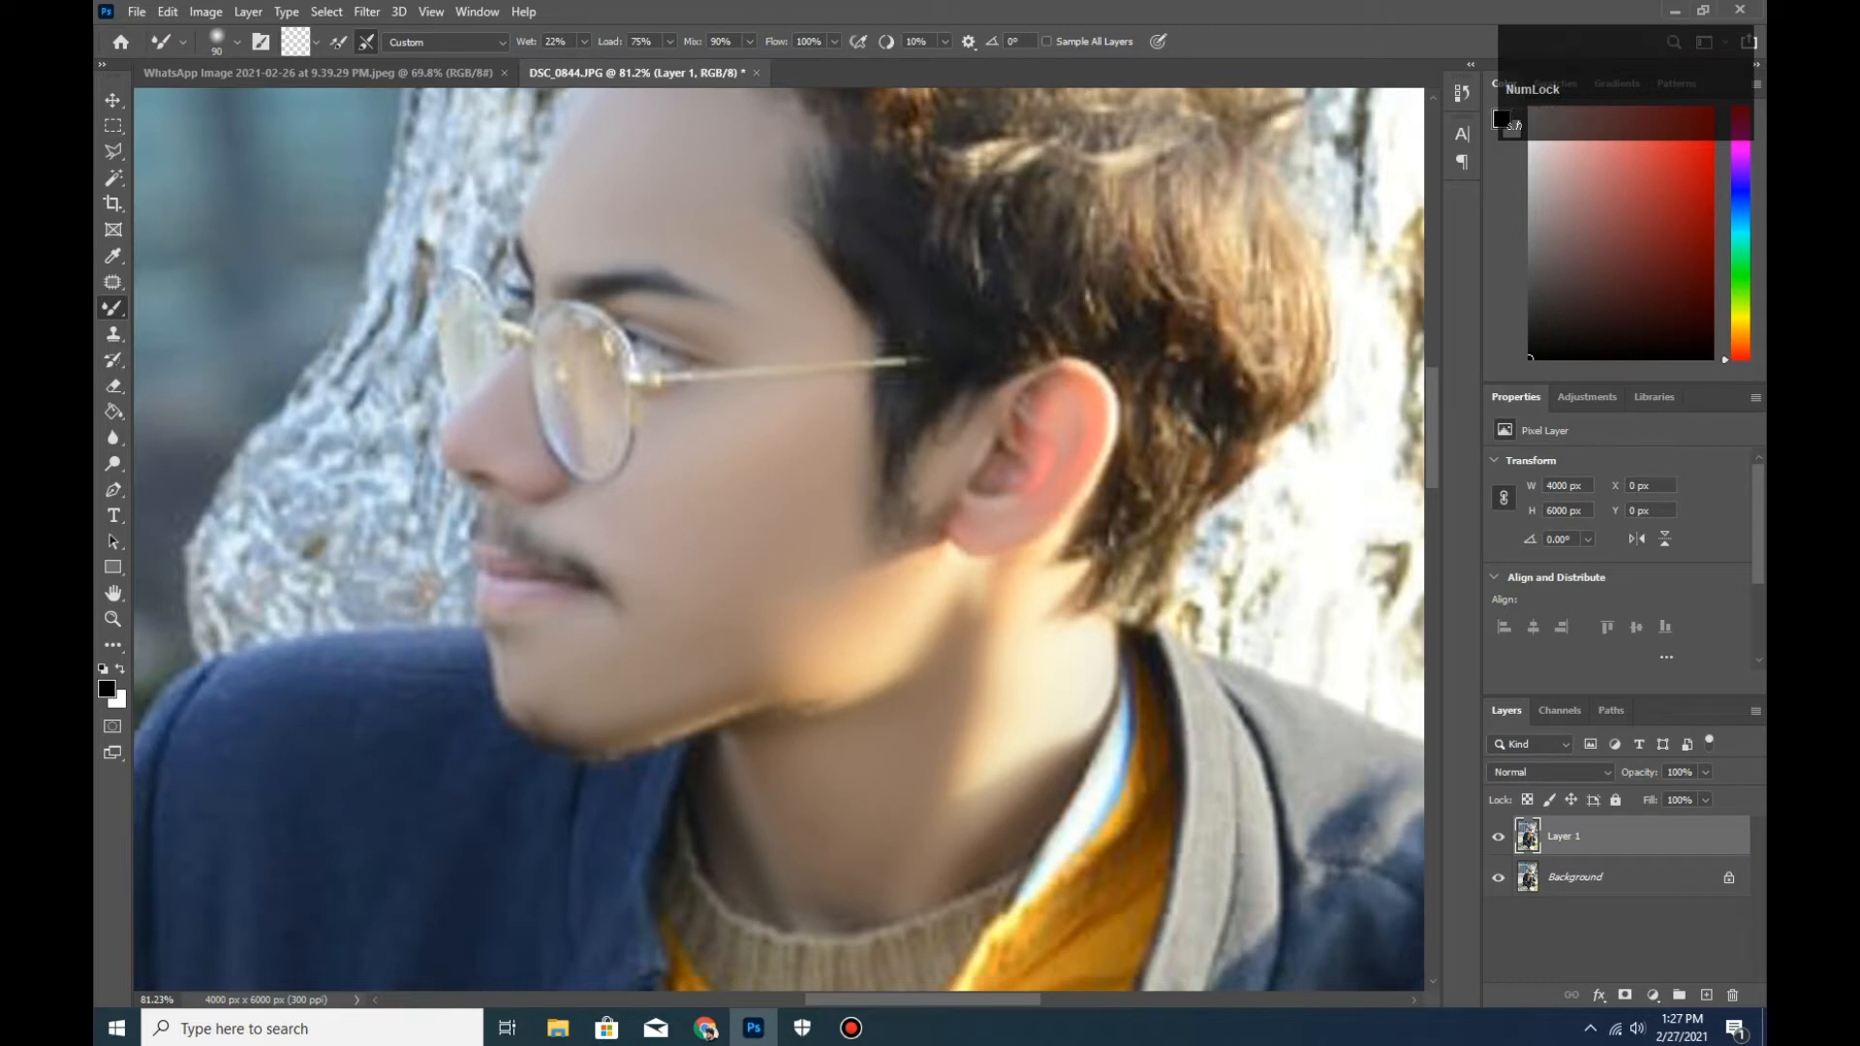
pyautogui.moveTo(878, 760)
pyautogui.mouseDown()
pyautogui.moveTo(698, 760)
pyautogui.moveTo(913, 760)
pyautogui.mouseUp()
pyautogui.moveTo(823, 436); pyautogui.dragTo(902, 731)
# Compare the smoothed skin with the original by toggling the visibility of Layer 1.
pyautogui.click(1498, 836)
pyautogui.click(1499, 836)
pyautogui.click(1498, 836)
pyautogui.click(1498, 836)
pyautogui.click(1498, 836)
pyautogui.click(1498, 836)
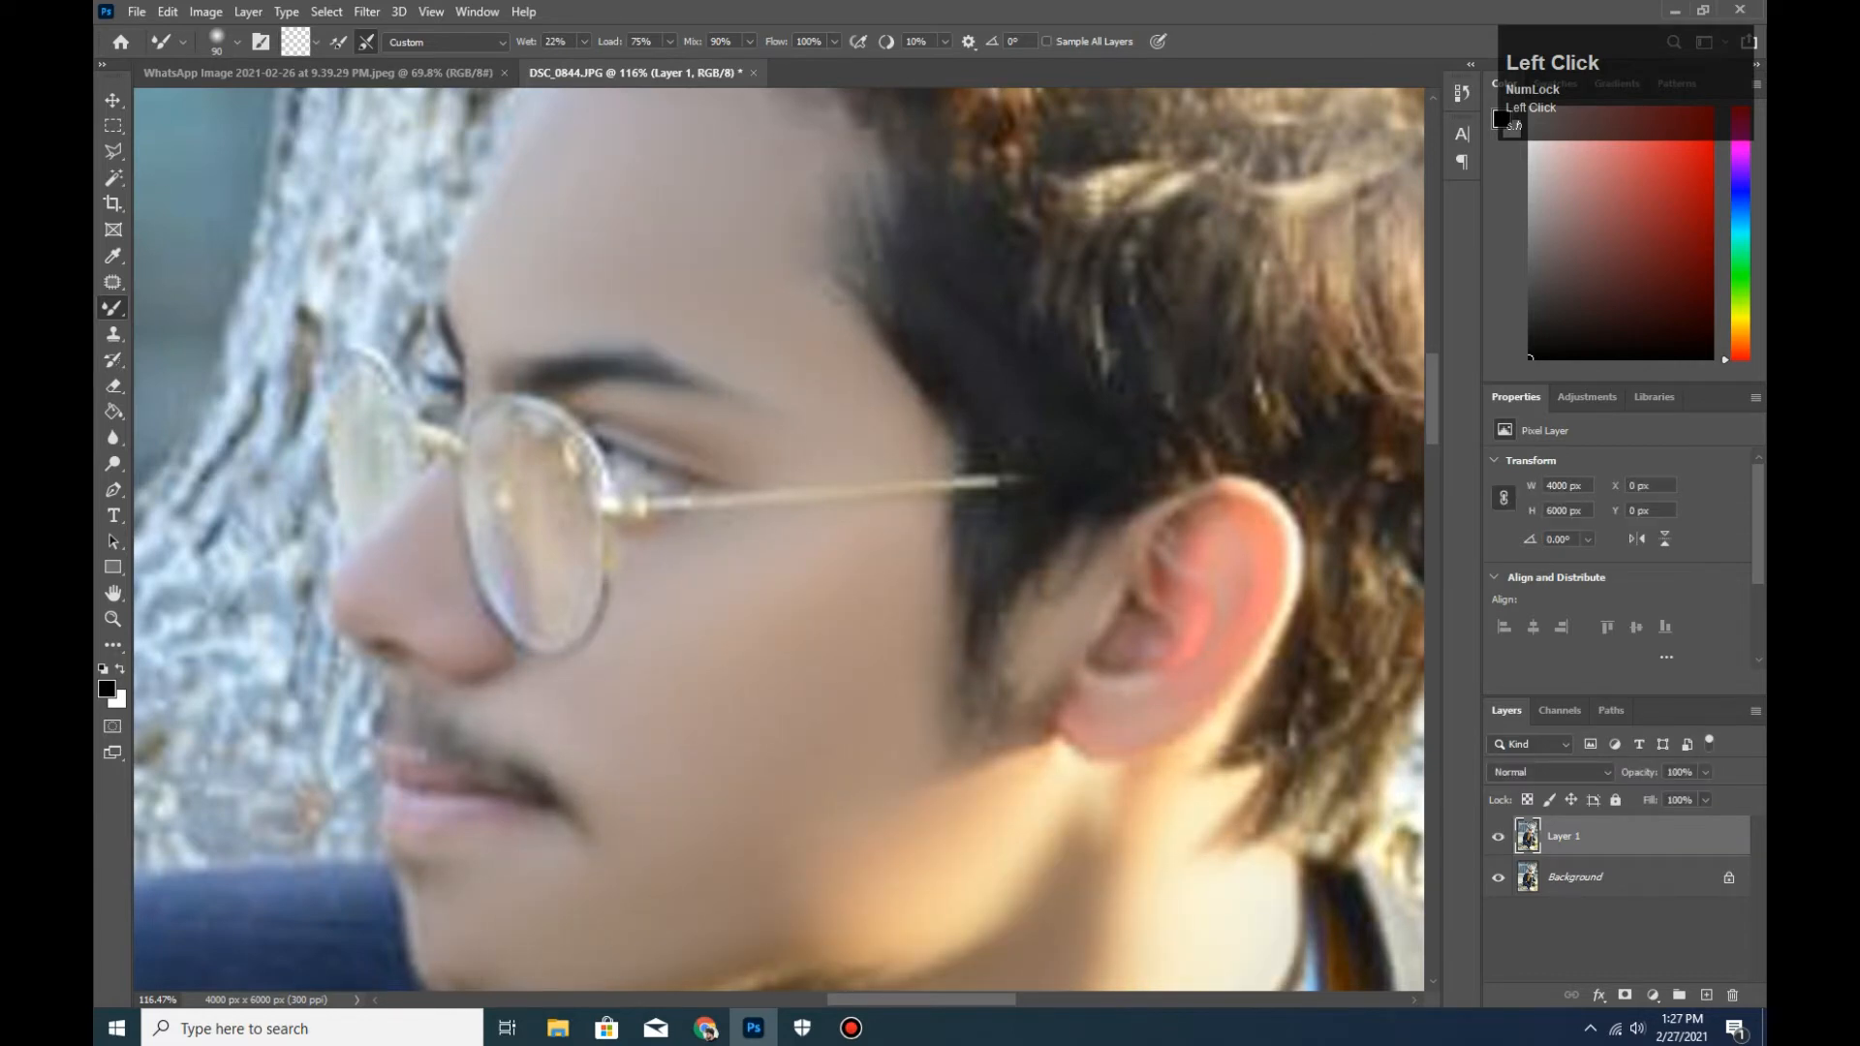
# Duplicate Layer 1 and start the Portraiture 3 filter on the copy with Normal smoothing.
pyautogui.press('v')
pyautogui.press('ctrl')
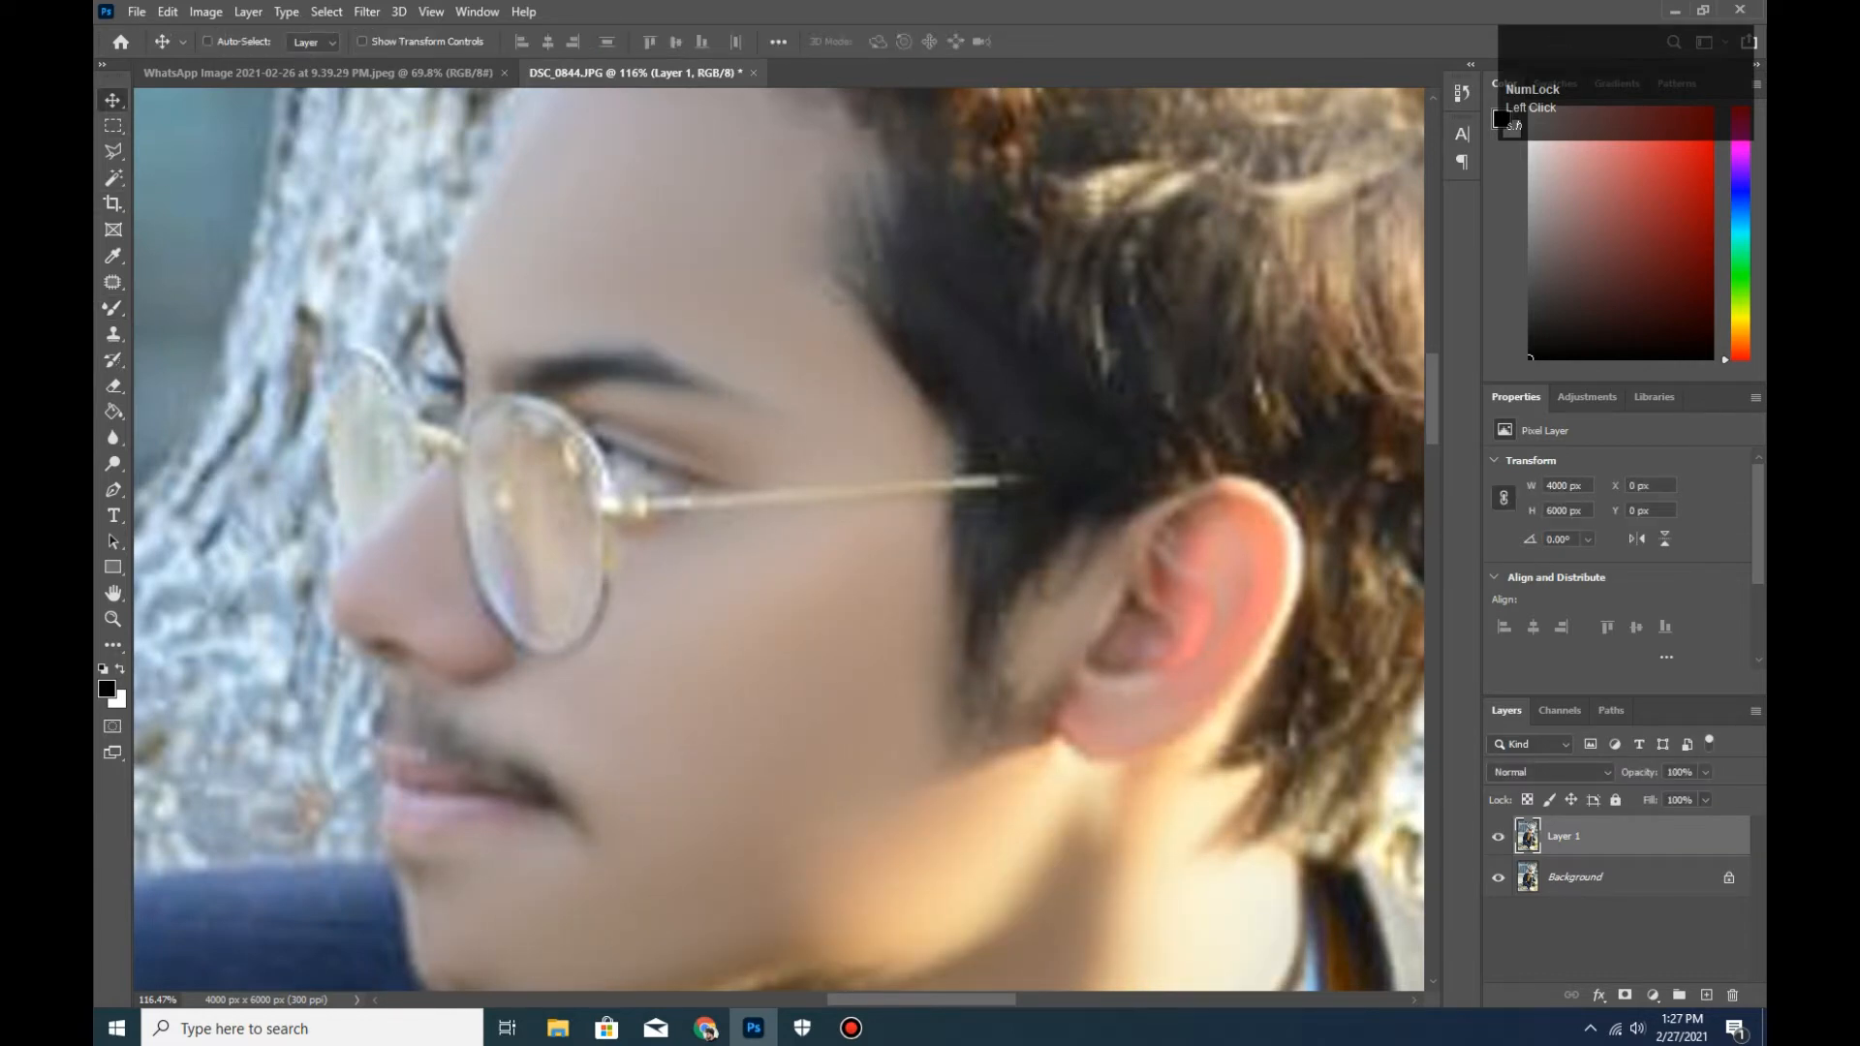
pyautogui.hotkey('ctrl', 'j')
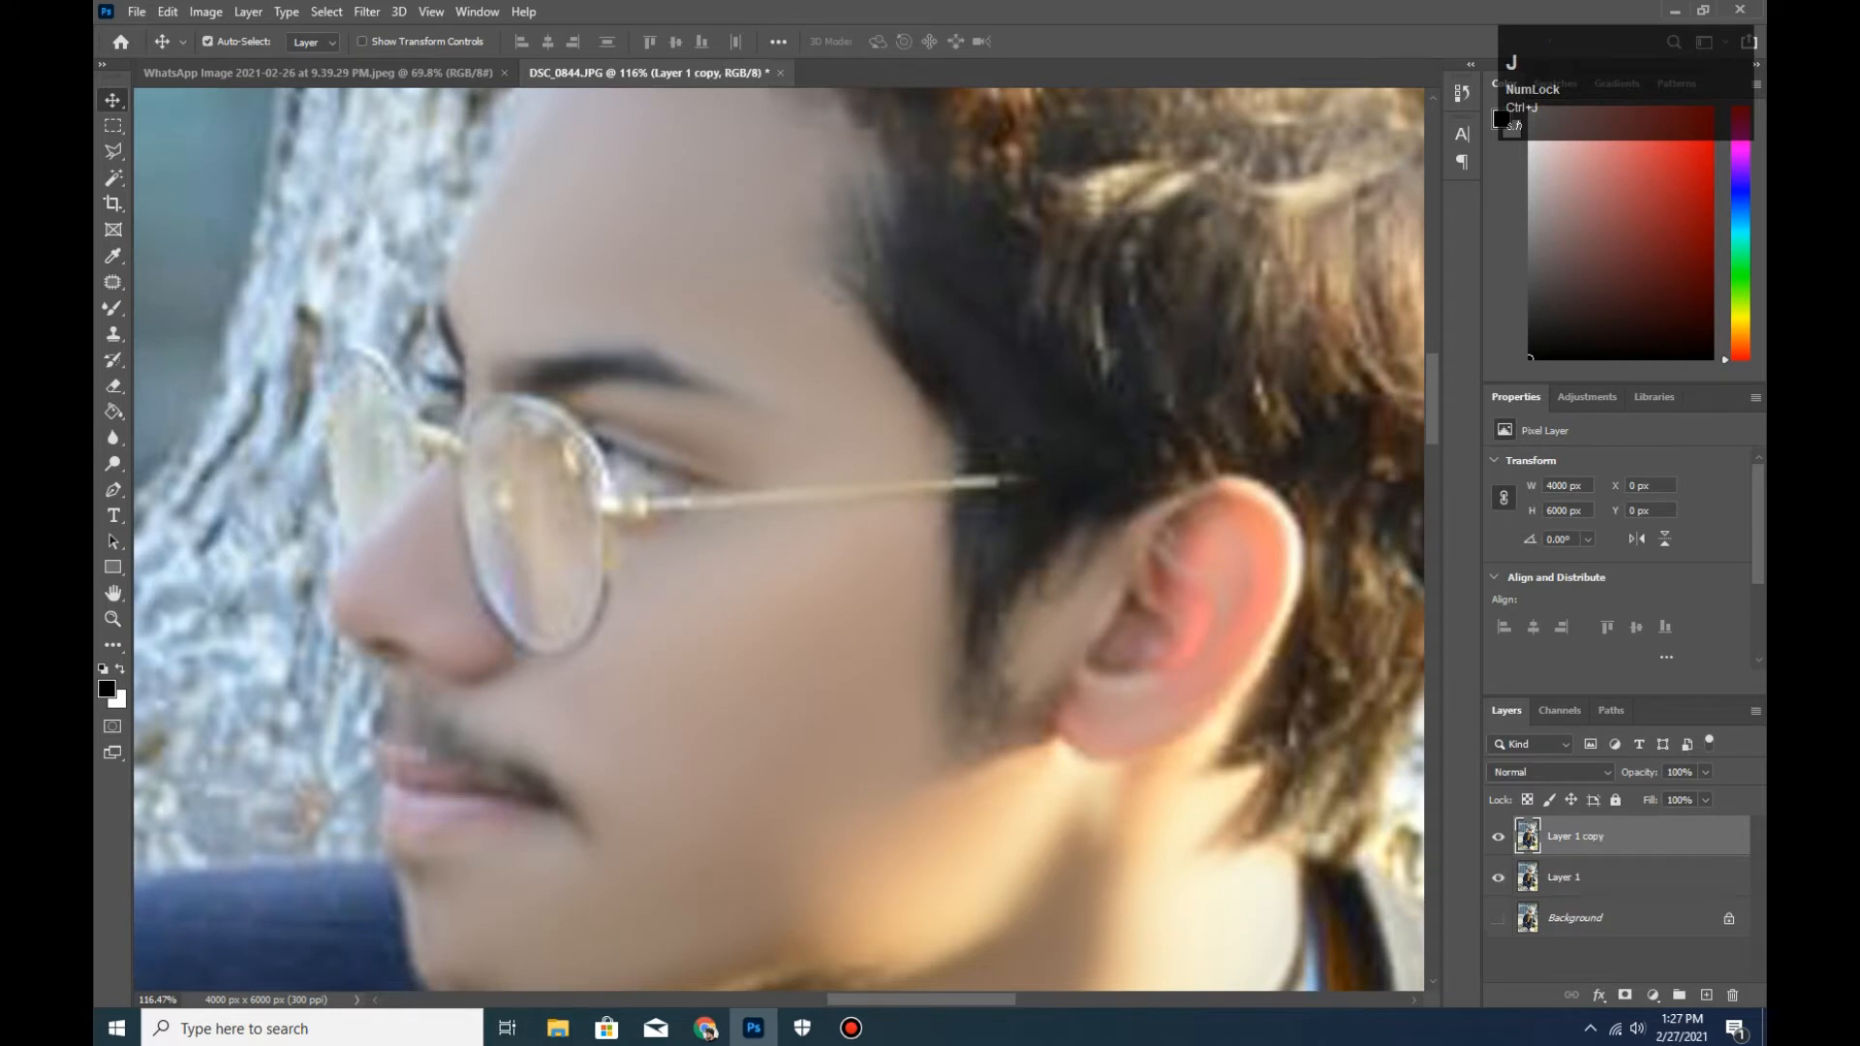
pyautogui.click(366, 12)
pyautogui.moveTo(436, 486)
pyautogui.click(659, 486)
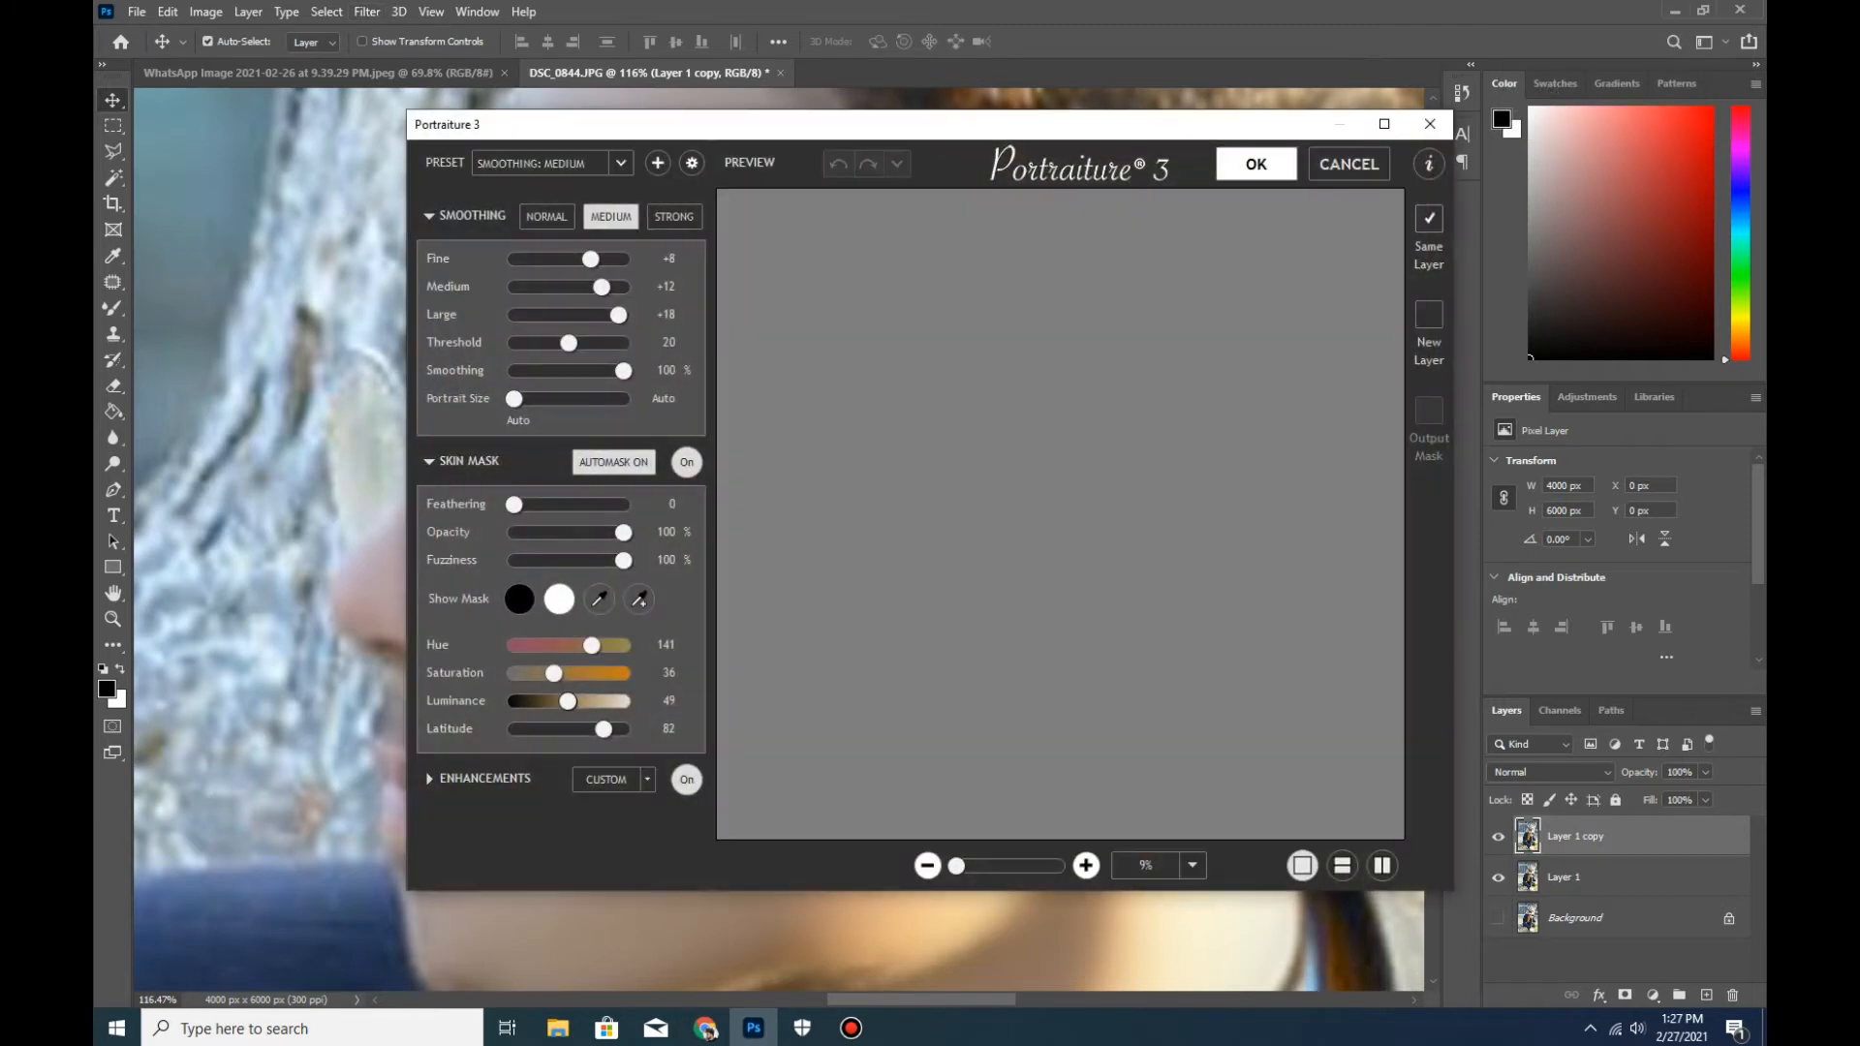
pyautogui.click(546, 216)
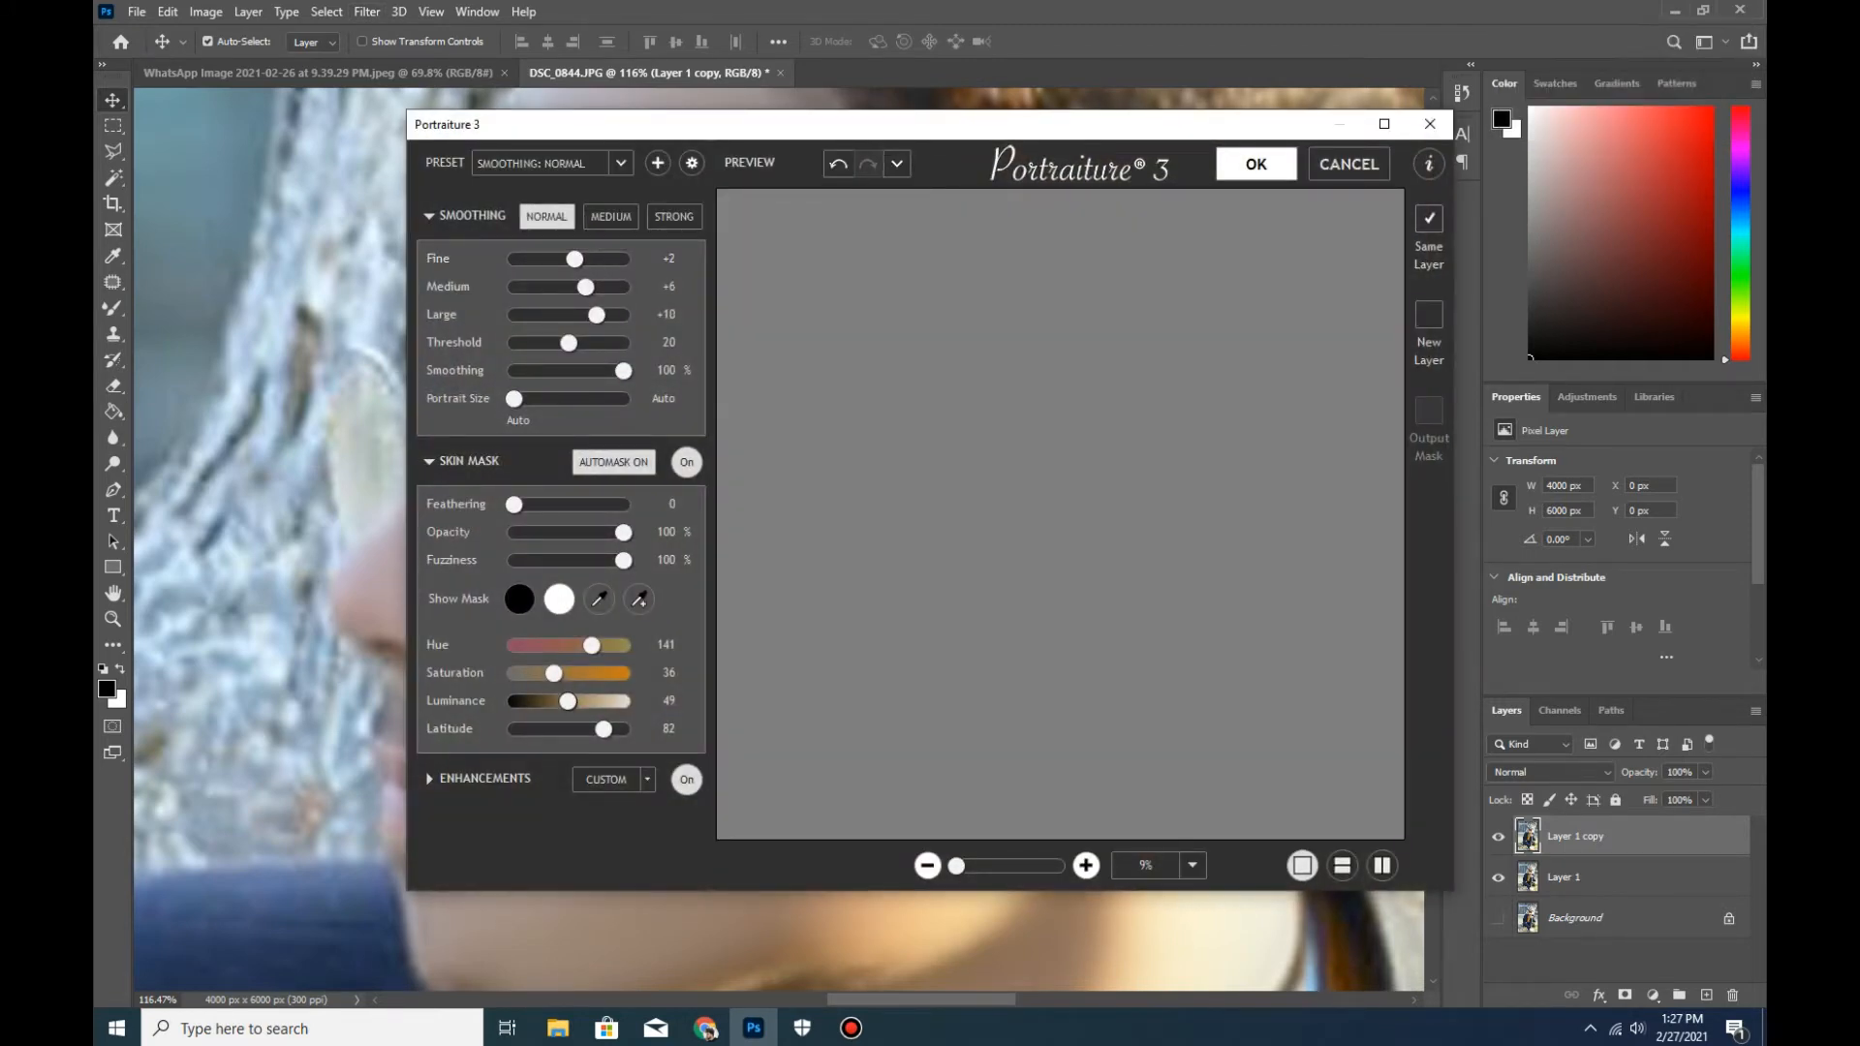
# Compare the face before and after in a side-by-side preview at 65% zoom and apply the Portraiture smoothing.
pyautogui.click(1193, 865)
pyautogui.click(1155, 802)
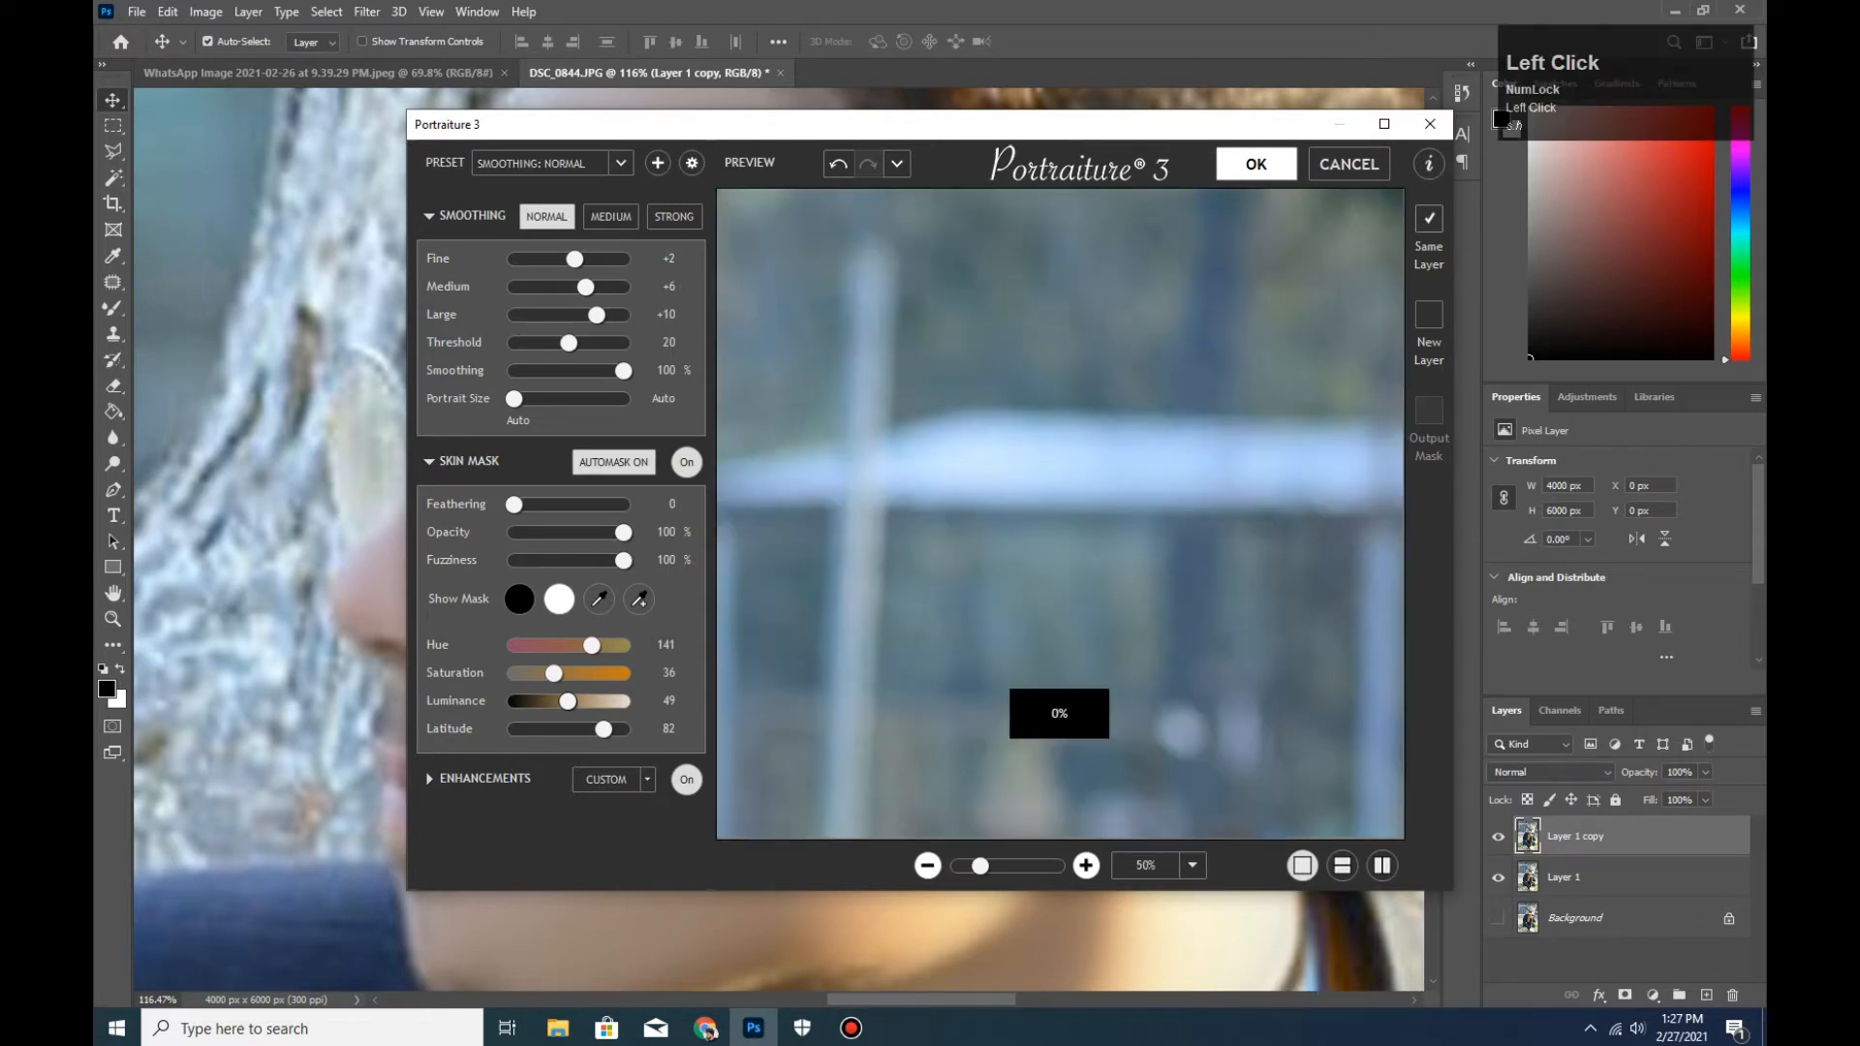
pyautogui.click(927, 865)
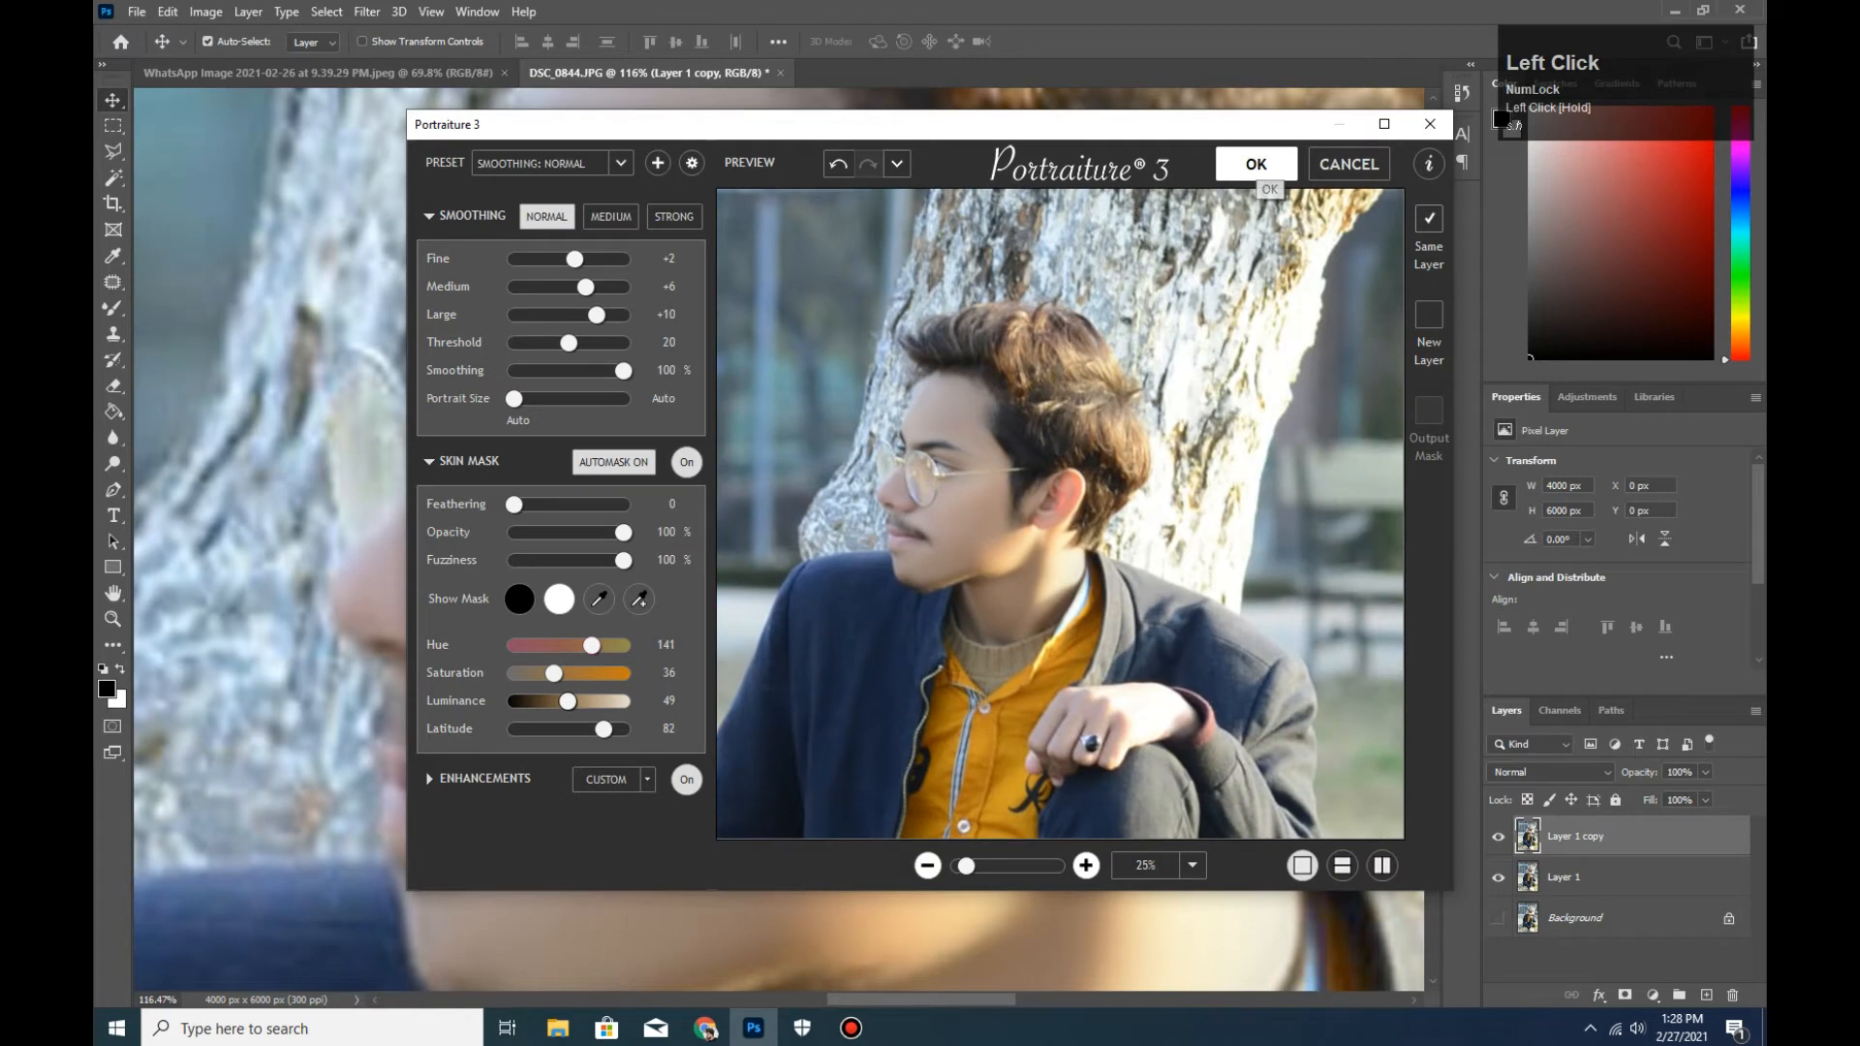
pyautogui.click(1382, 865)
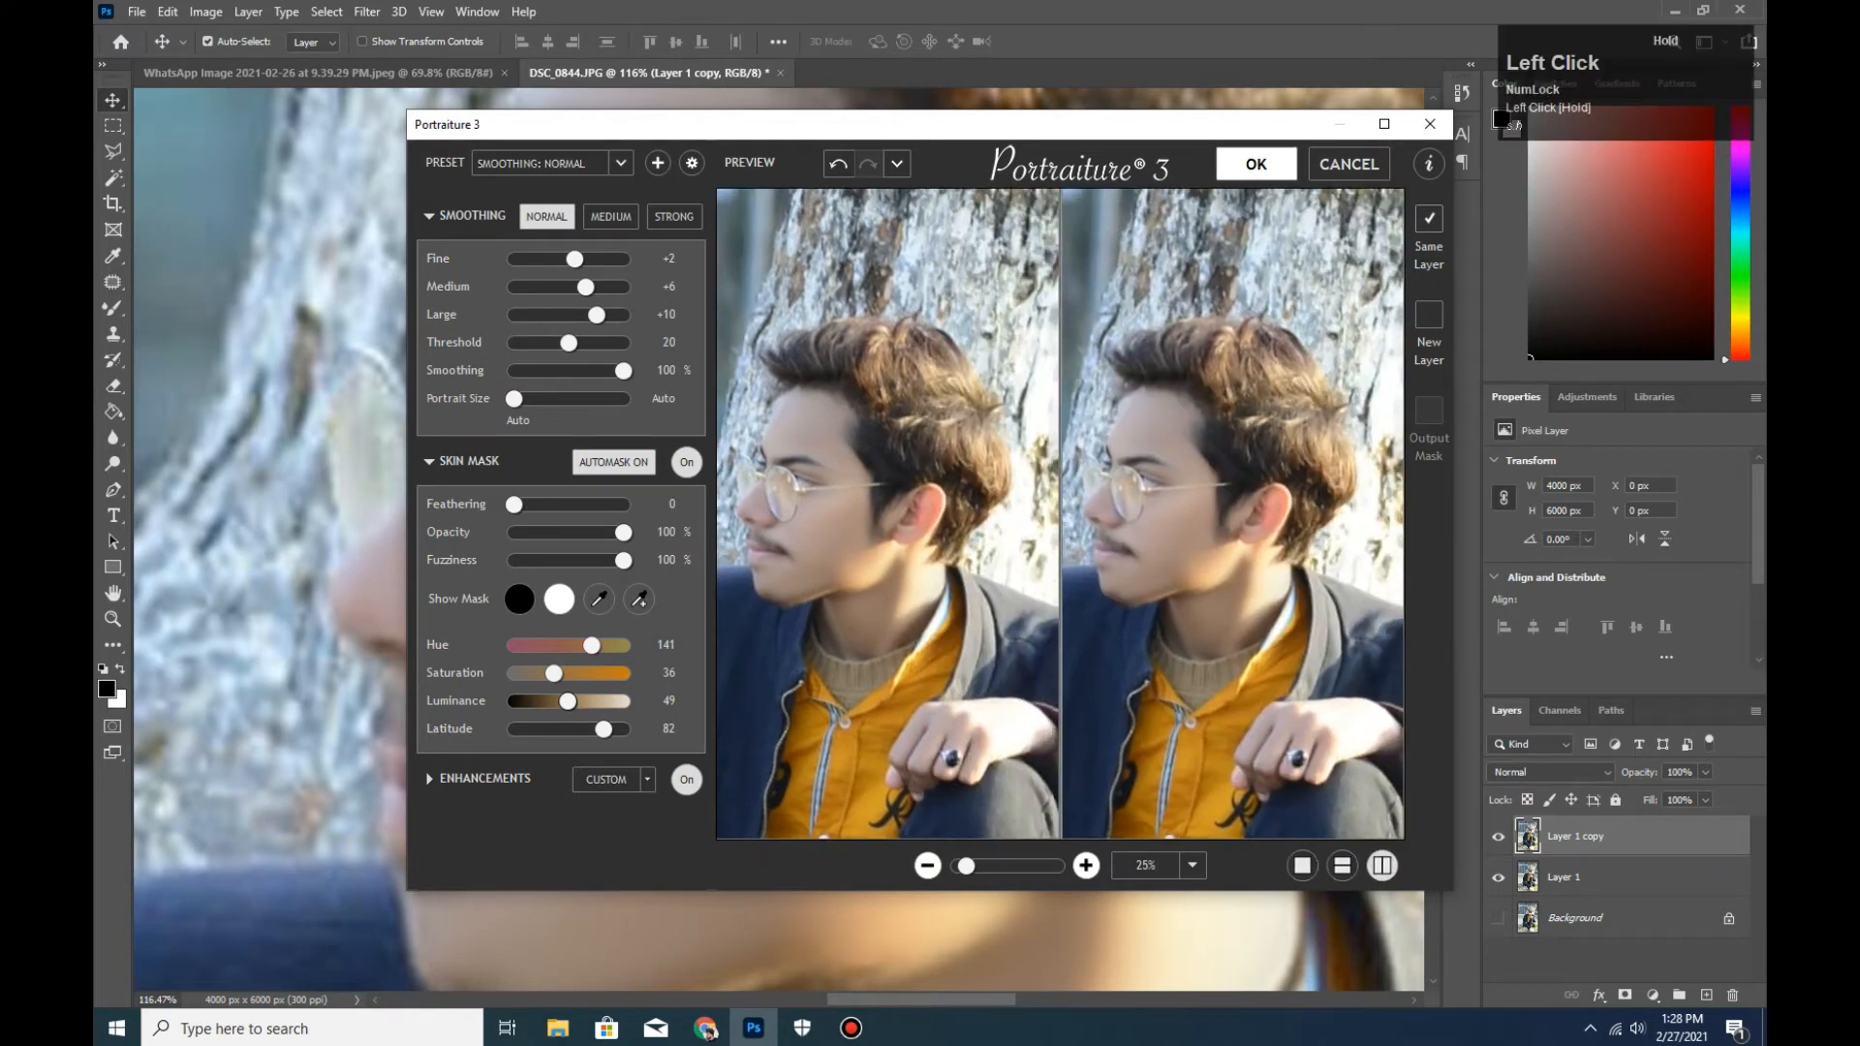
pyautogui.moveTo(966, 866)
pyautogui.mouseDown()
pyautogui.moveTo(1058, 866)
pyautogui.moveTo(989, 866)
pyautogui.mouseUp()
pyautogui.moveTo(853, 504); pyautogui.dragTo(1053, 540)
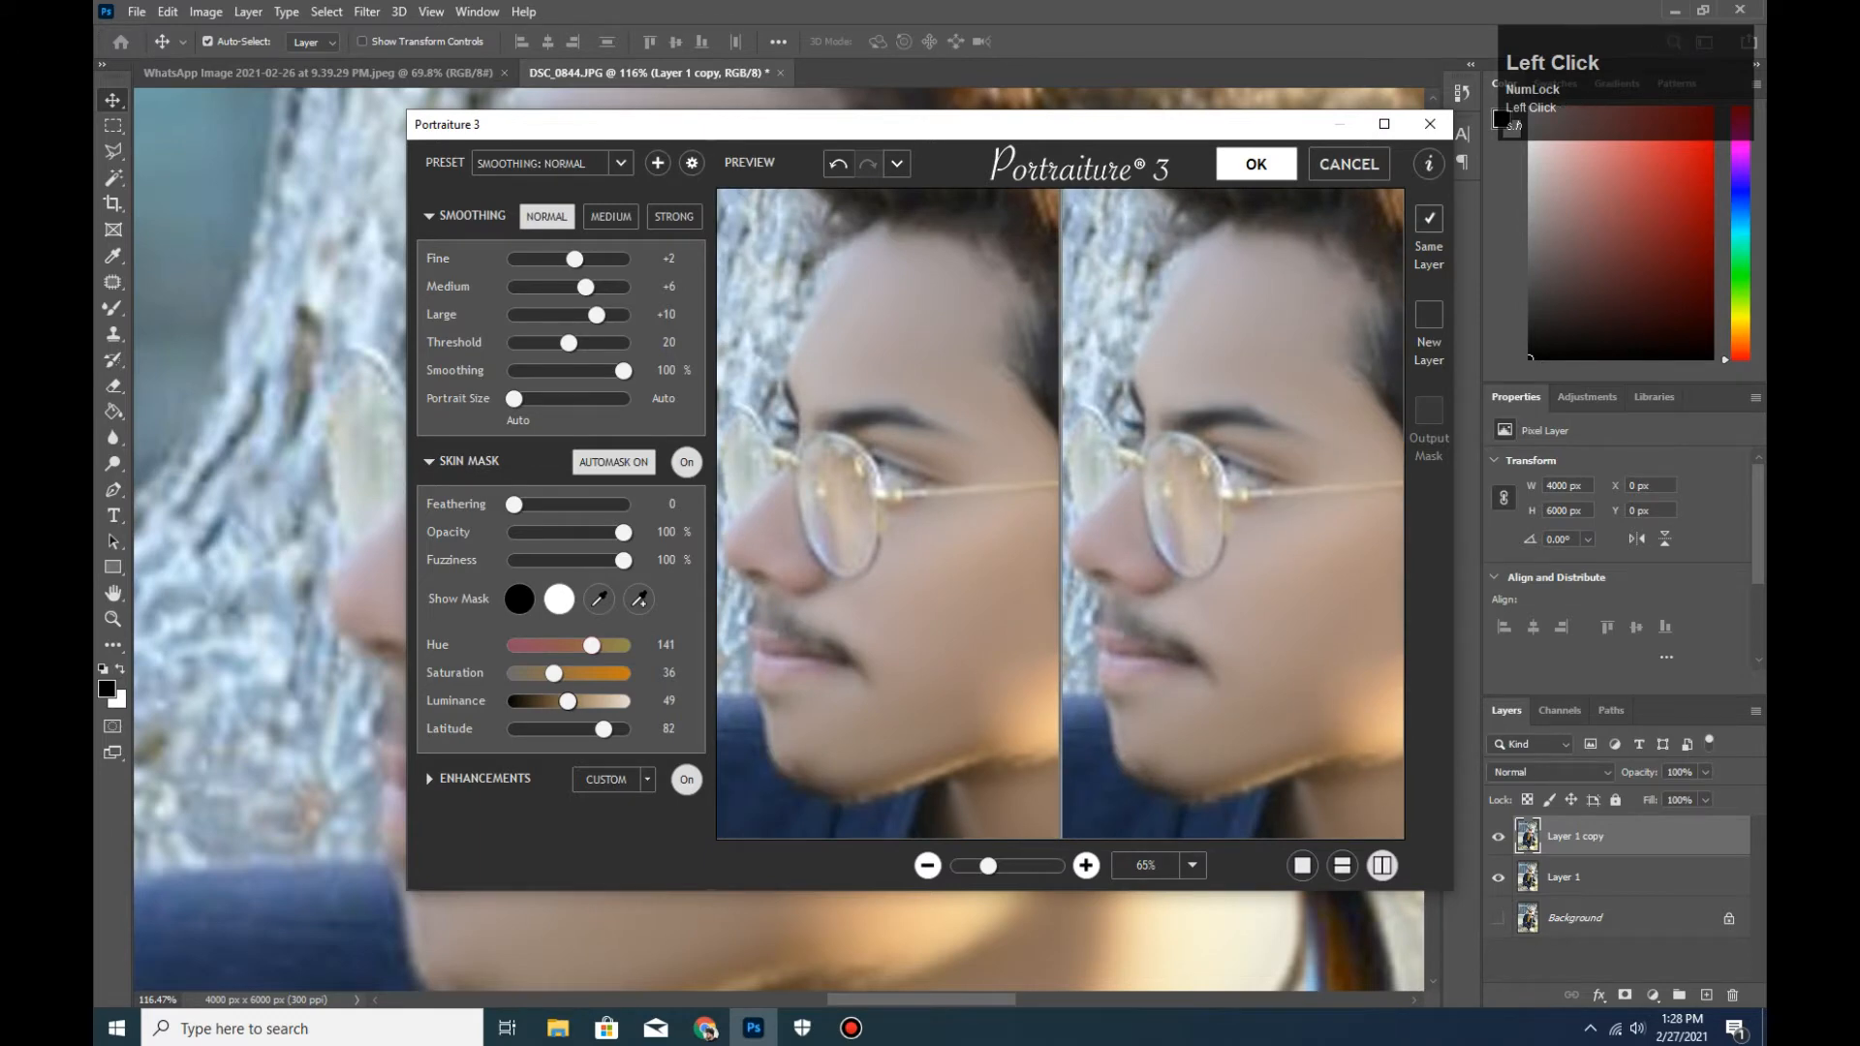
pyautogui.click(1256, 164)
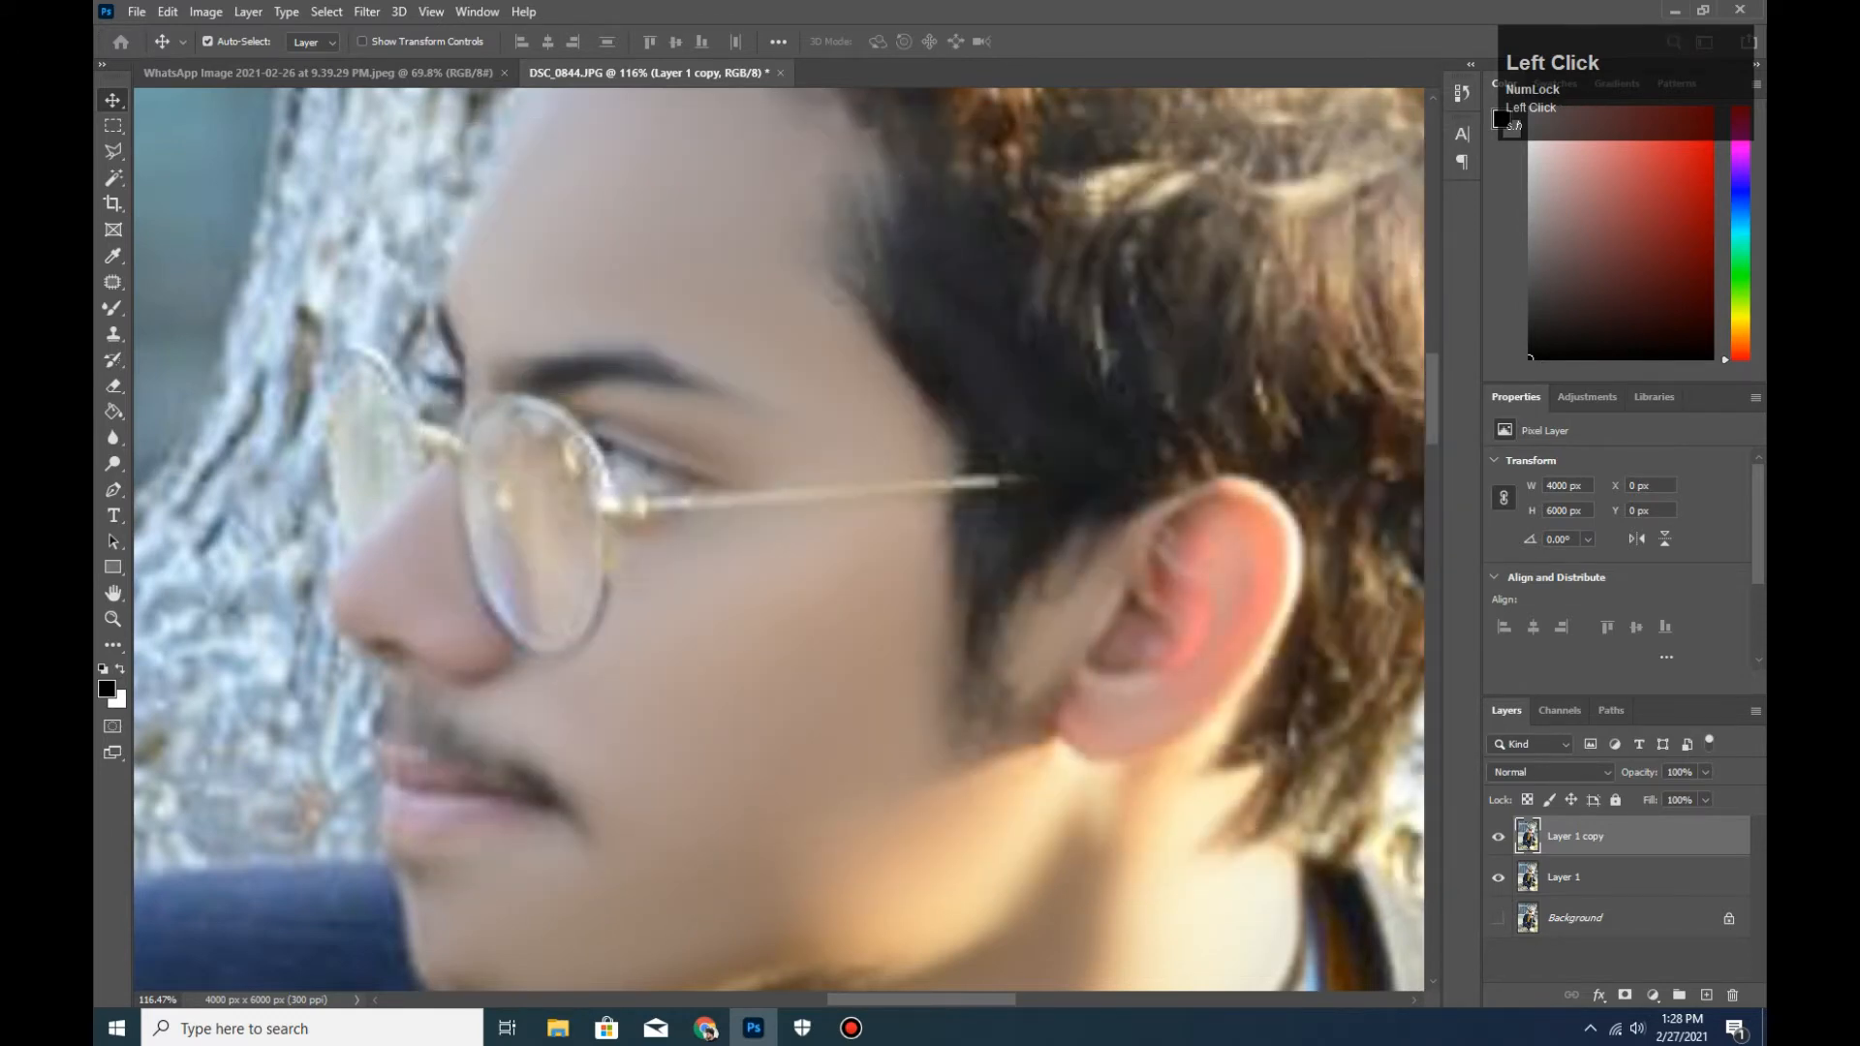
# Check the Portraiture result against the layer below, merge the copy into Layer 1 and show the Background layer.
pyautogui.click(1499, 837)
pyautogui.click(1499, 837)
pyautogui.click(1498, 837)
pyautogui.click(1499, 837)
pyautogui.hotkey('ctrl', 'e')
pyautogui.click(1498, 878)
# Examine the retouched skin against the original, both in the whole photo and close up on the upper body.
pyautogui.click(1499, 837)
pyautogui.click(1498, 837)
pyautogui.scroll(-10, 1052, 775)
pyautogui.scroll(3, 1052, 775)
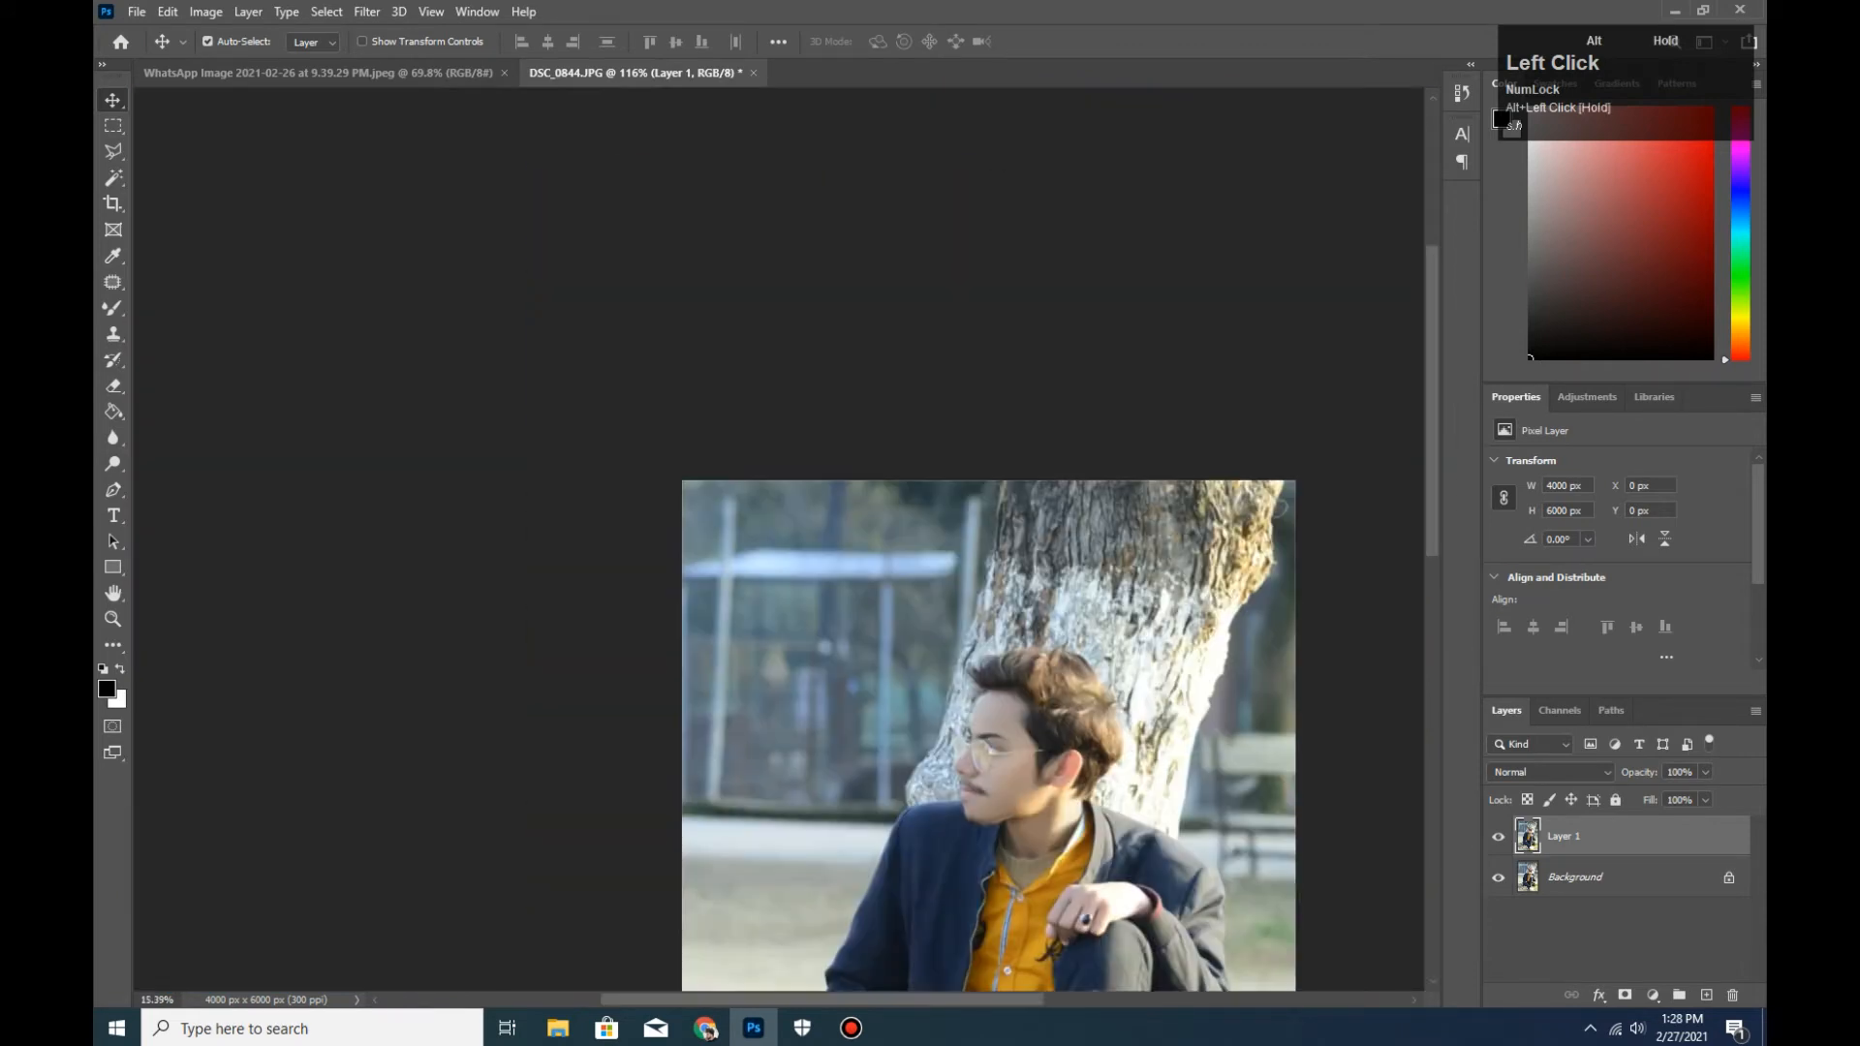
pyautogui.scroll(-5, 1052, 775)
pyautogui.scroll(4, 1052, 775)
pyautogui.click(1499, 837)
pyautogui.click(1498, 837)
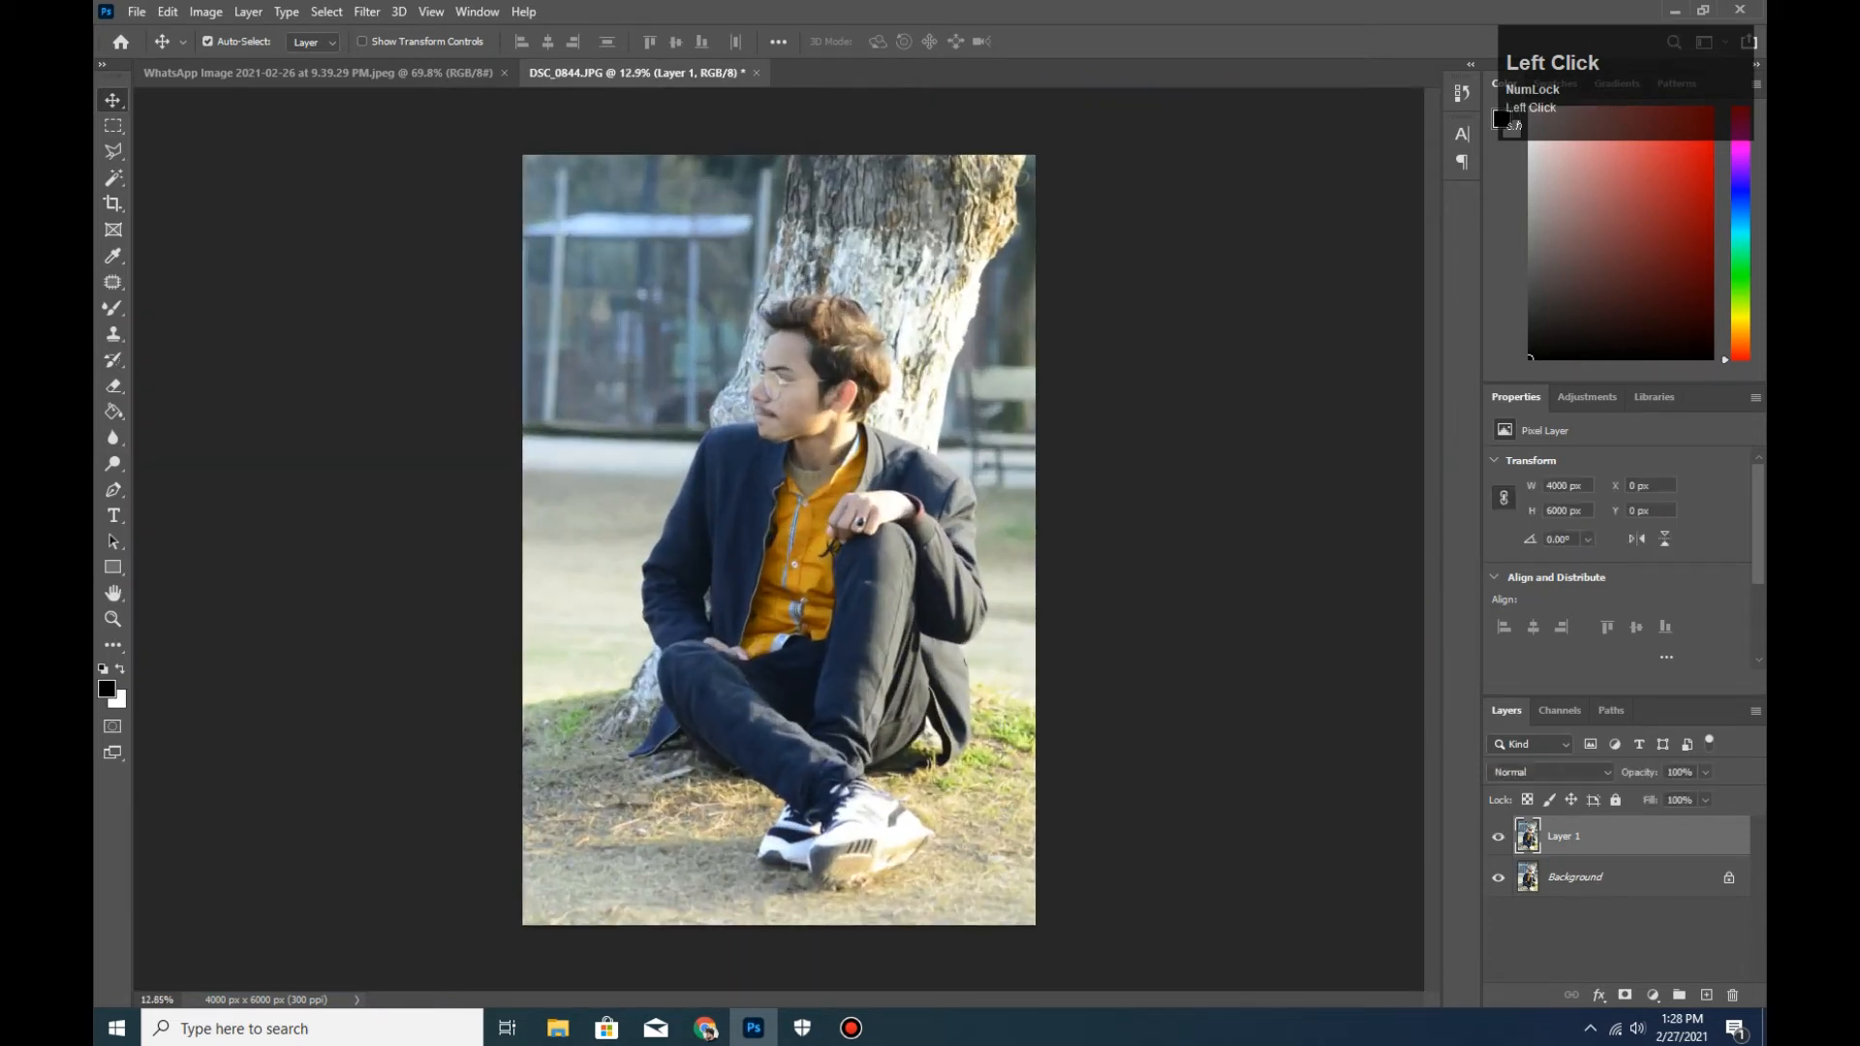
pyautogui.keyDown('ctrl'); pyautogui.click(843, 433); pyautogui.keyUp('ctrl')
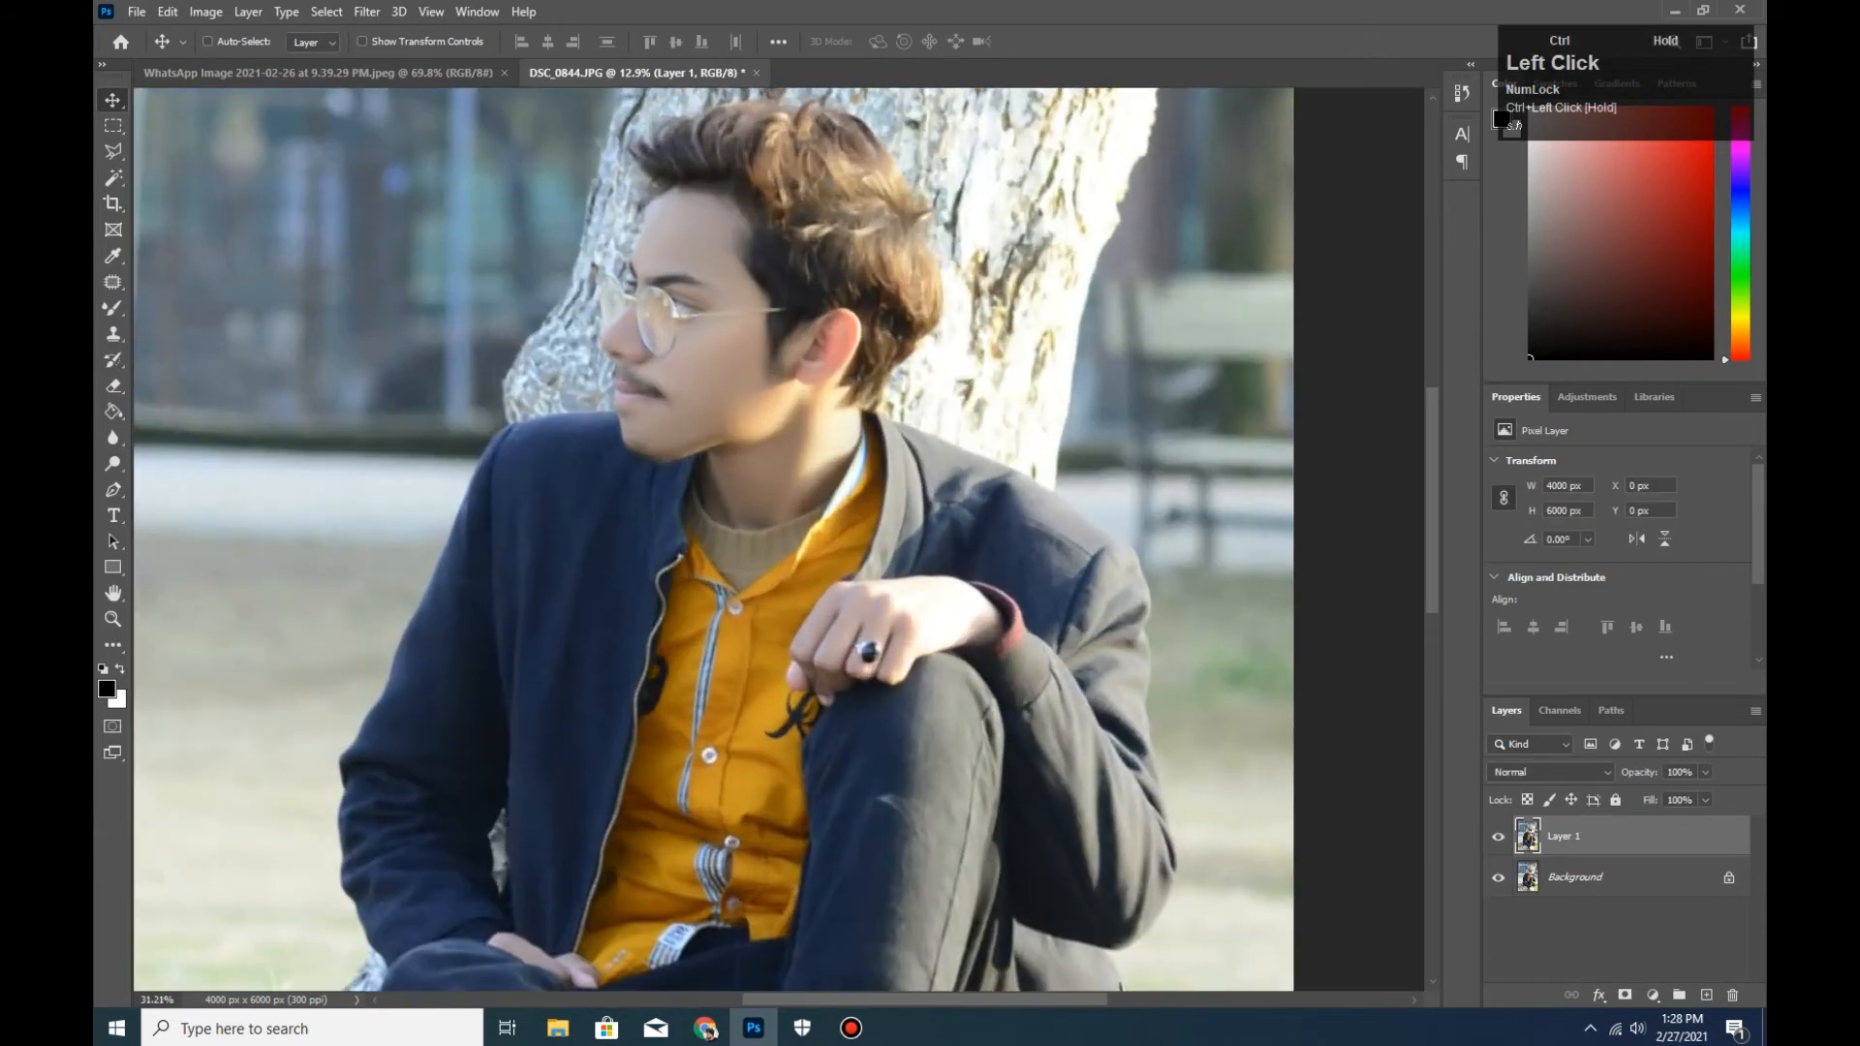
pyautogui.click(1498, 837)
pyautogui.click(1498, 837)
pyautogui.click(1499, 837)
pyautogui.click(1498, 837)
# Duplicate the retouched layer, open it in the Camera Raw filter and view the face at 100%.
pyautogui.keyDown('alt'); pyautogui.click(779, 540); pyautogui.keyUp('alt')
pyautogui.click(1498, 877)
pyautogui.hotkey('ctrl', 'j')
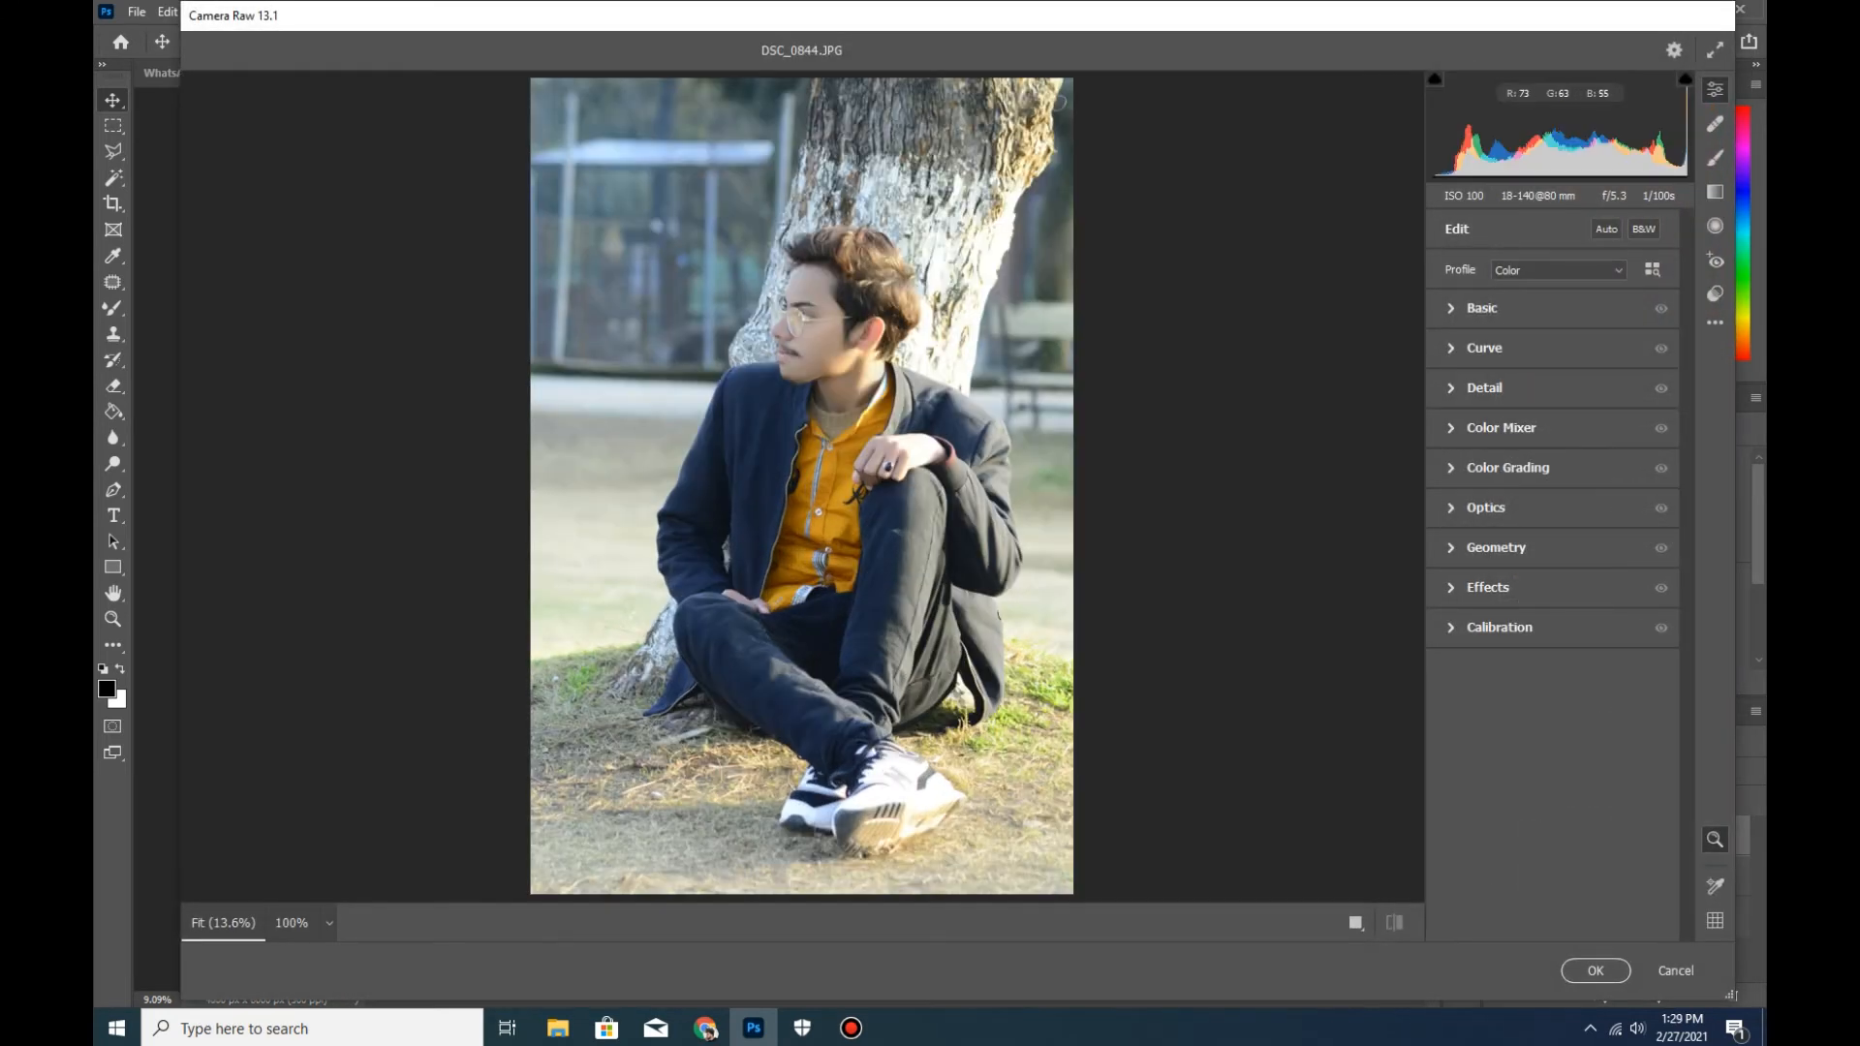
pyautogui.click(830, 327)
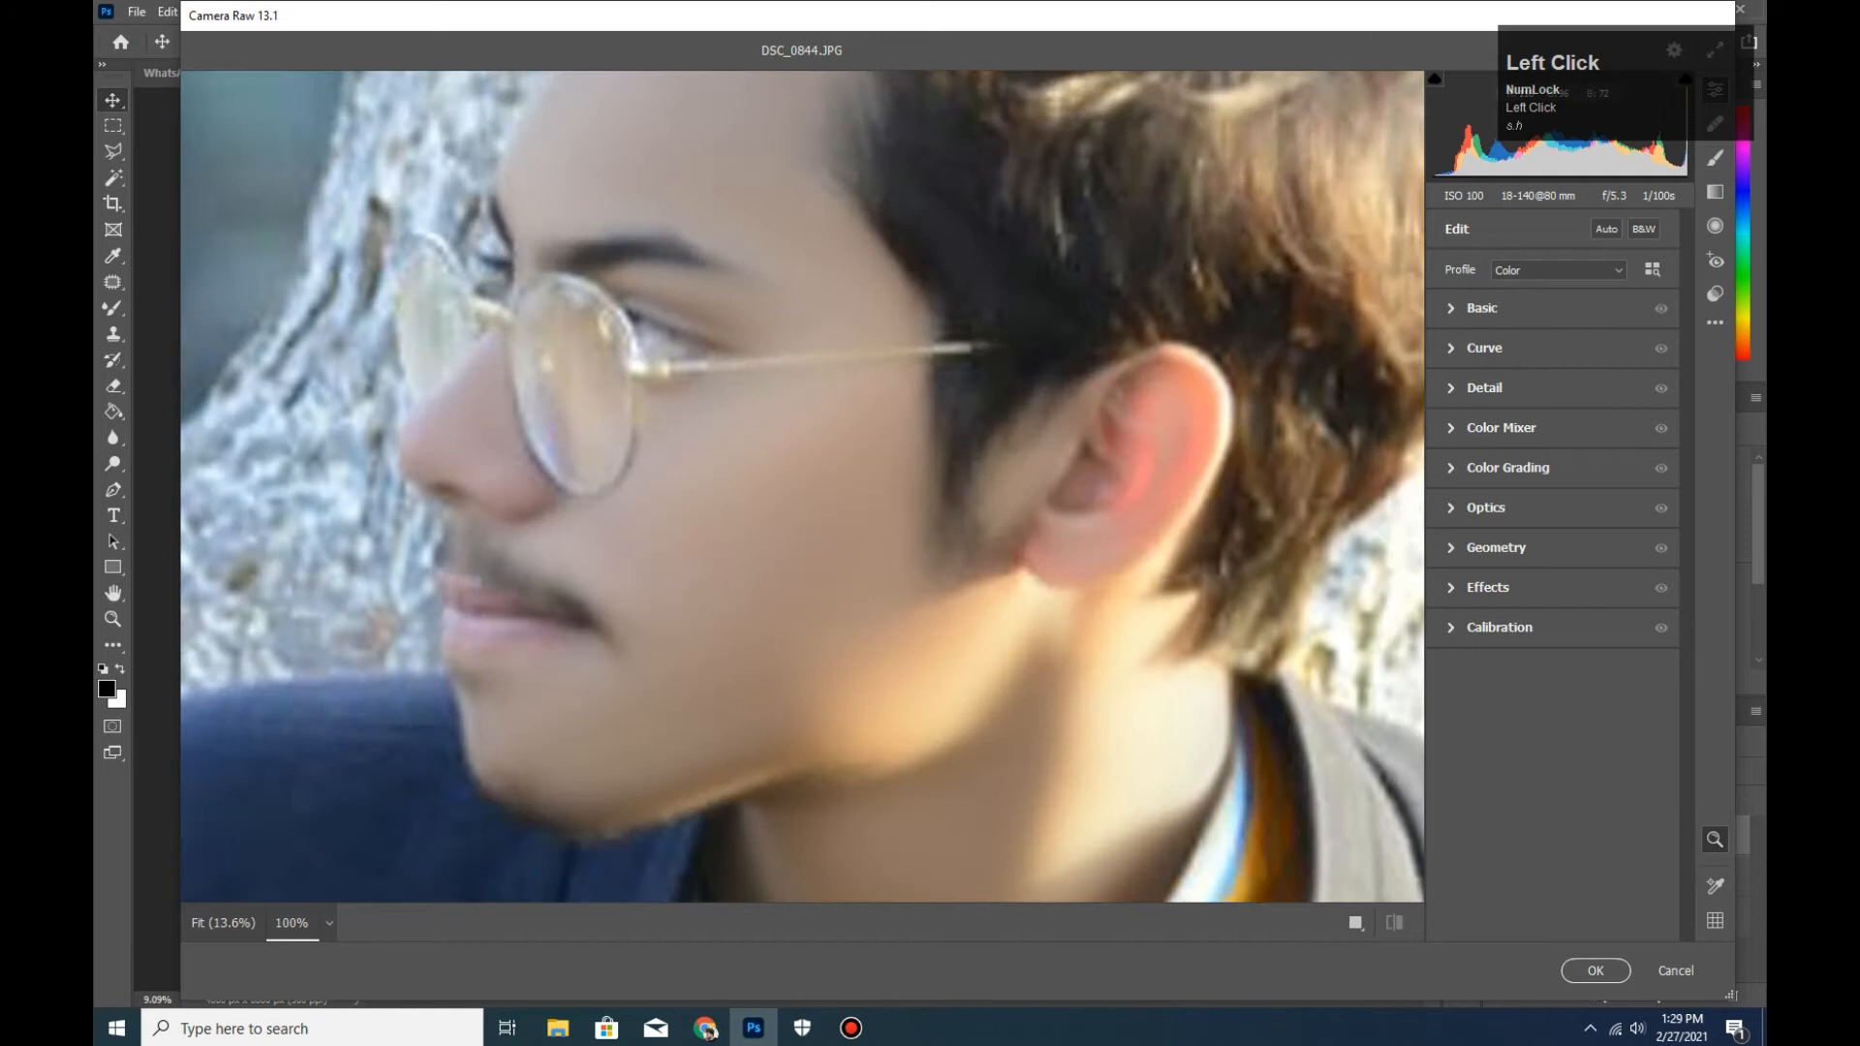
# Set the basic tones to Exposure +0.25, Contrast +27, Highlights -100, Shadows +17, Whites +36 and Blacks -14.
pyautogui.click(1452, 308)
pyautogui.moveTo(1553, 496); pyautogui.dragTo(1447, 526)
pyautogui.moveTo(1553, 557); pyautogui.dragTo(1539, 616)
pyautogui.click(1060, 102)
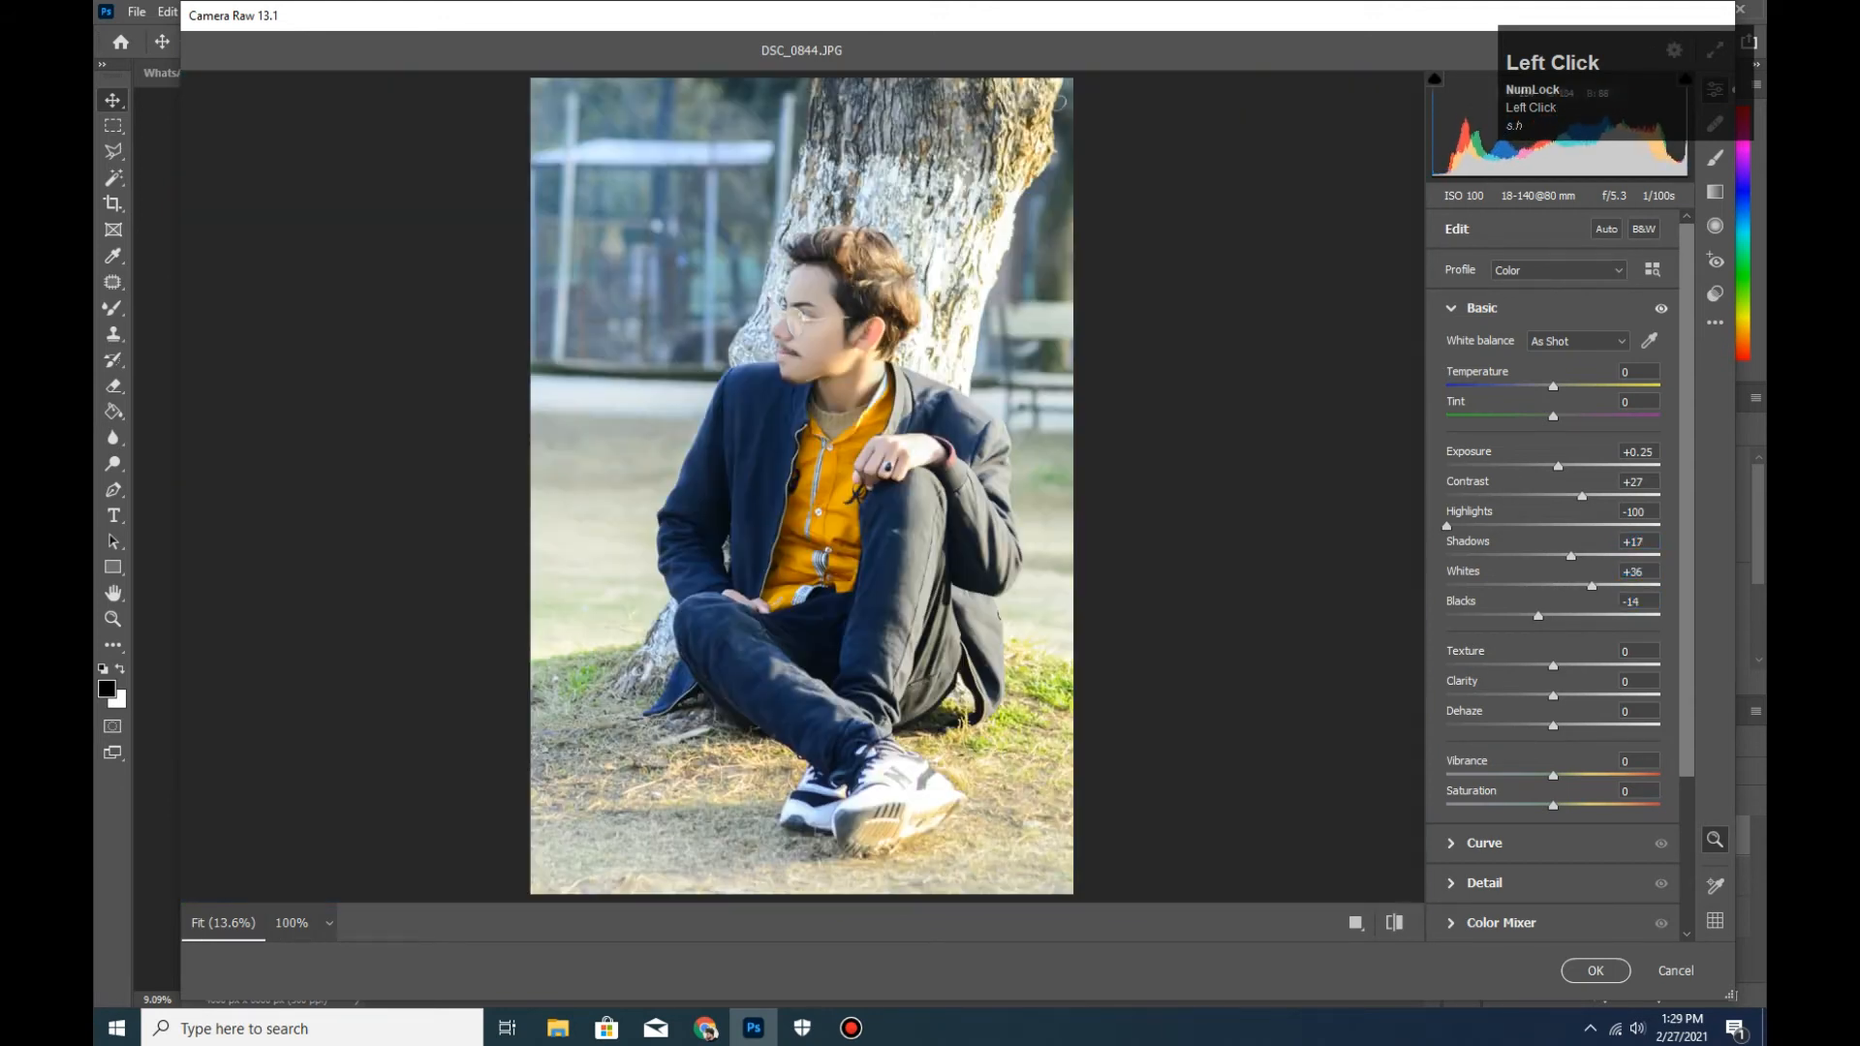
# Set Clarity to +8, Vibrance to +28 and Saturation to -5.
pyautogui.moveTo(1553, 695); pyautogui.dragTo(1565, 696)
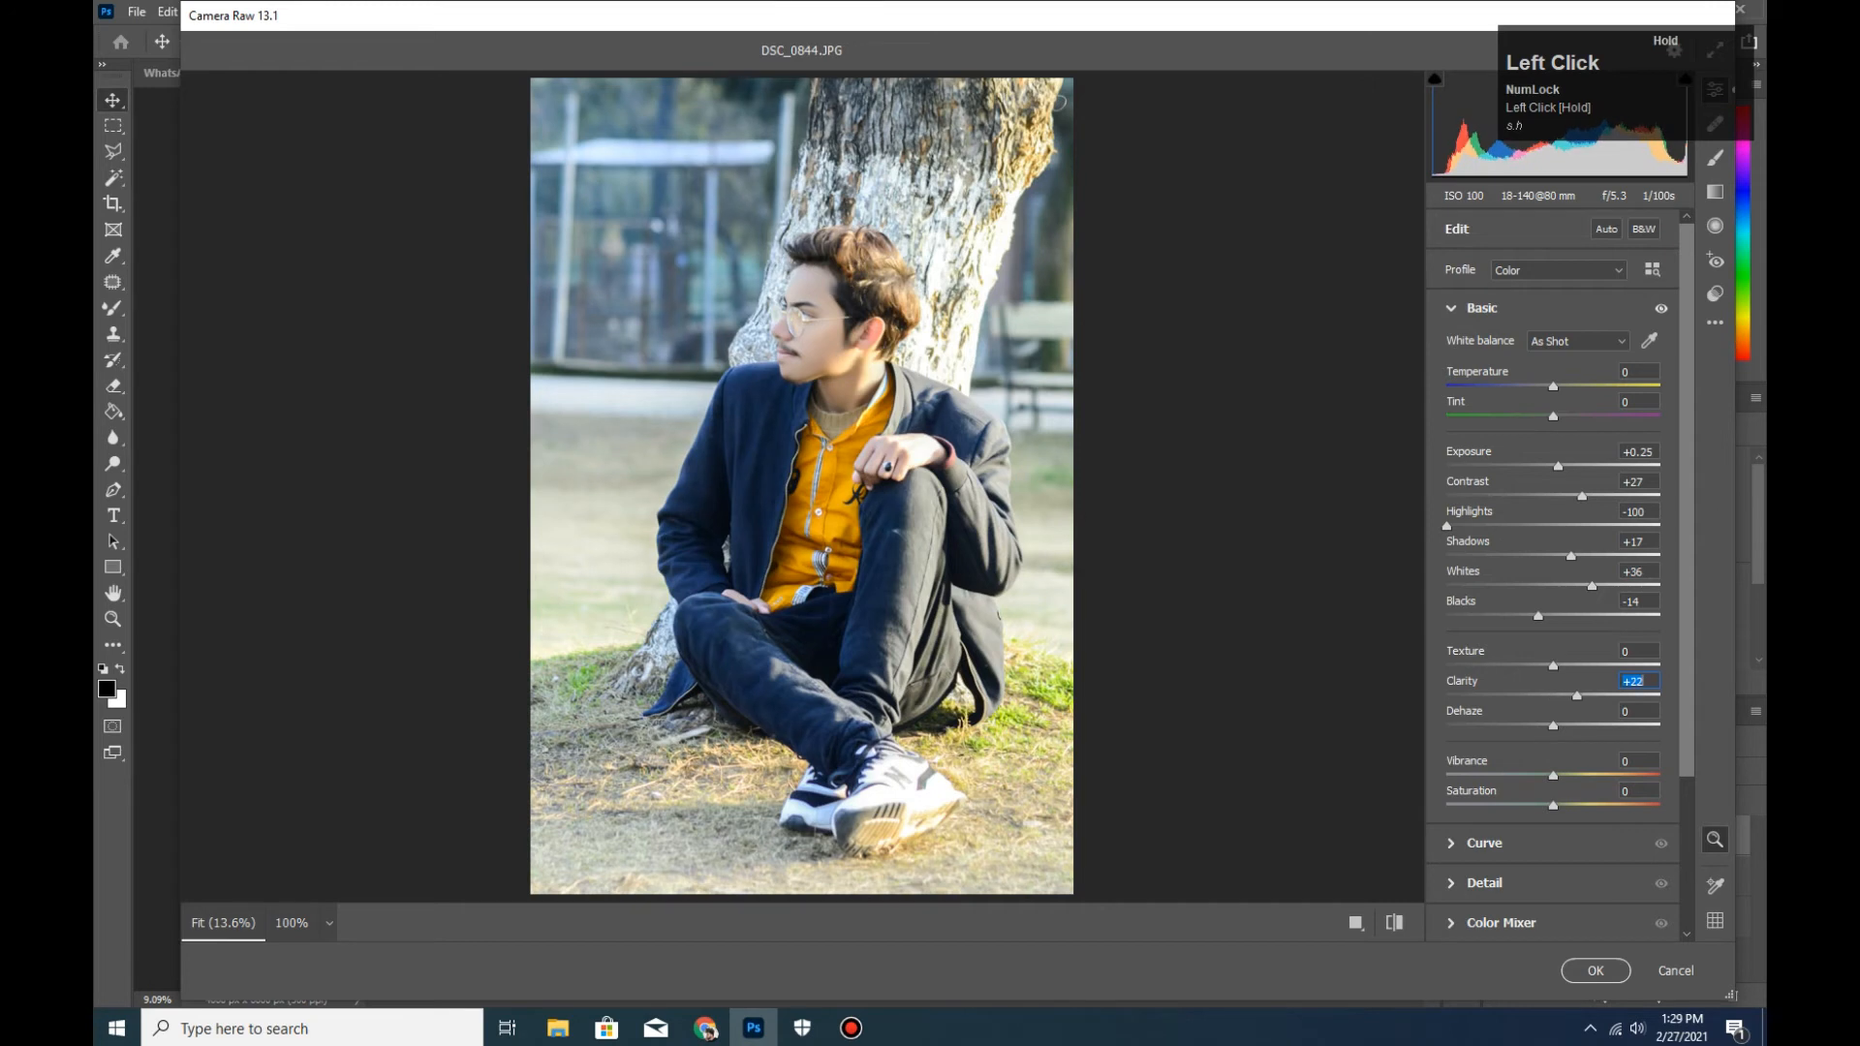
pyautogui.moveTo(1553, 775)
pyautogui.mouseDown()
pyautogui.moveTo(1586, 775)
pyautogui.moveTo(1548, 805)
pyautogui.mouseUp()
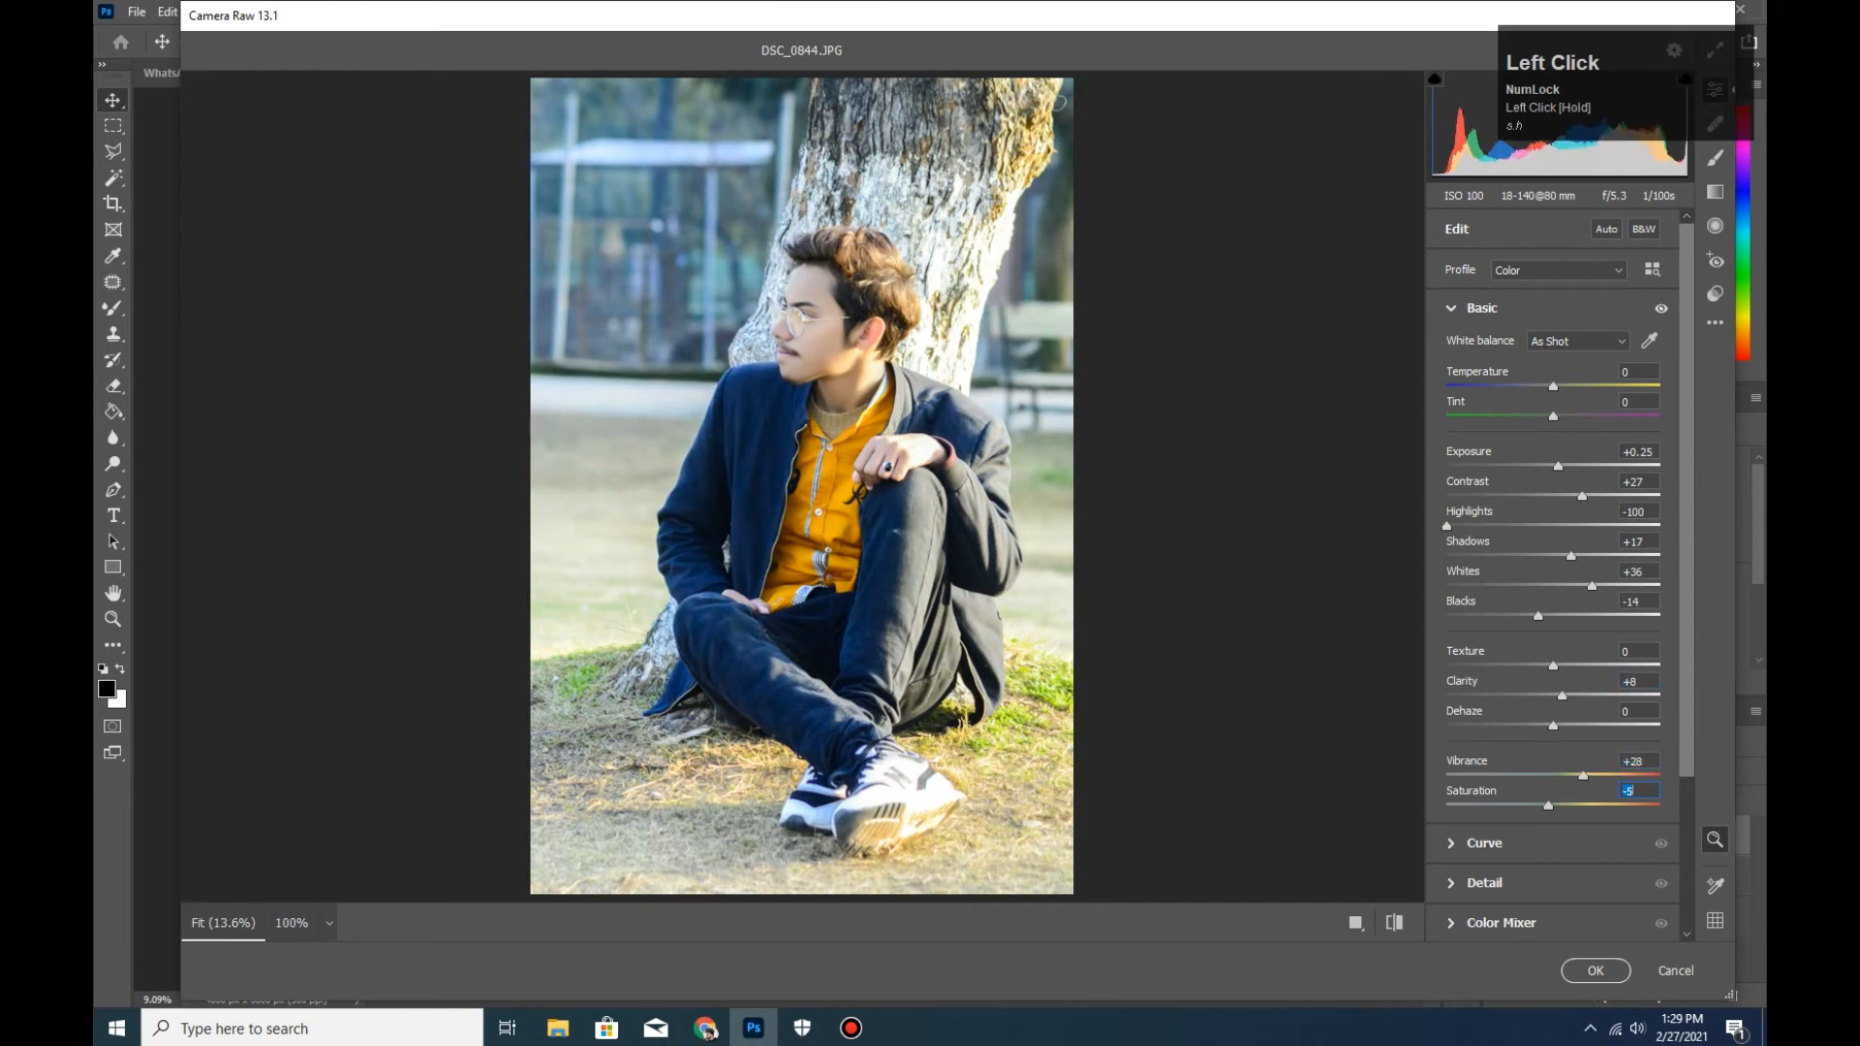
pyautogui.click(1482, 308)
# Adjust the Color Mixer saturation to Reds +20, Oranges -13, Yellows -61, Greens +96 and Aquas +100.
pyautogui.click(1500, 427)
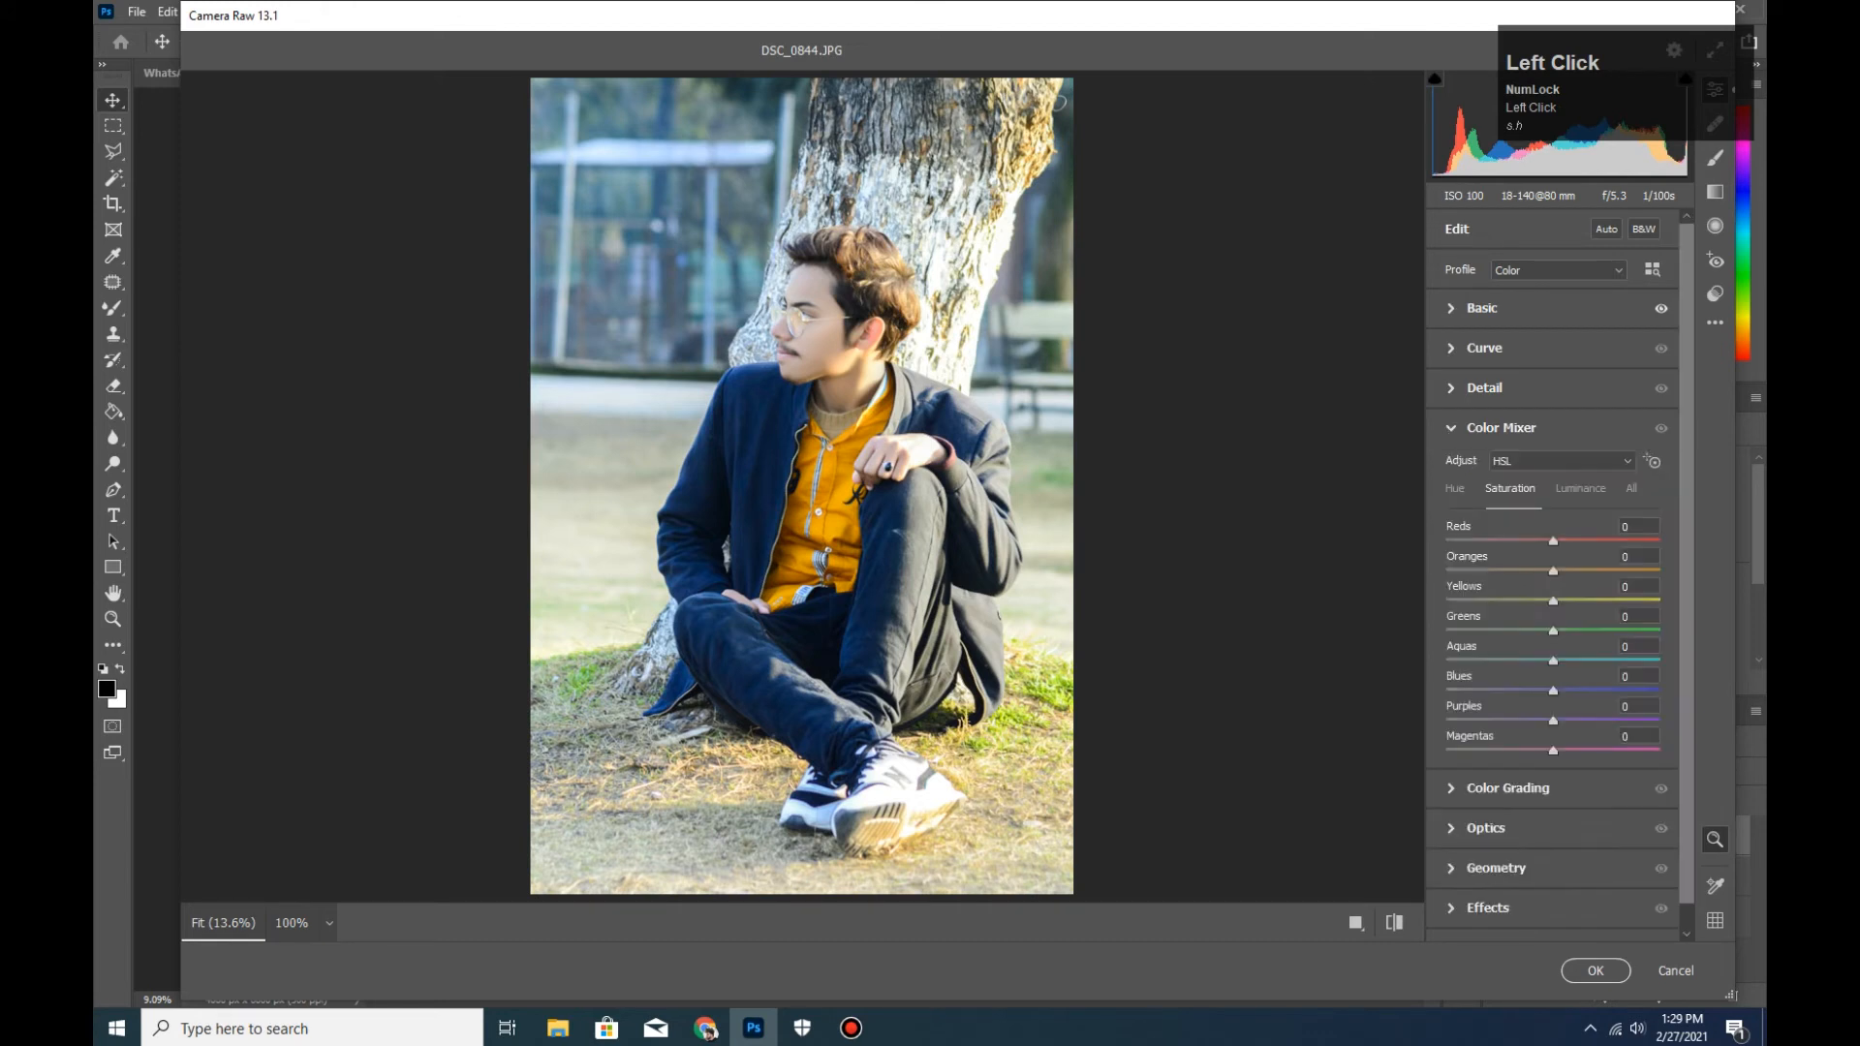
pyautogui.moveTo(1553, 572); pyautogui.dragTo(1588, 542)
pyautogui.click(1580, 489)
pyautogui.click(1511, 489)
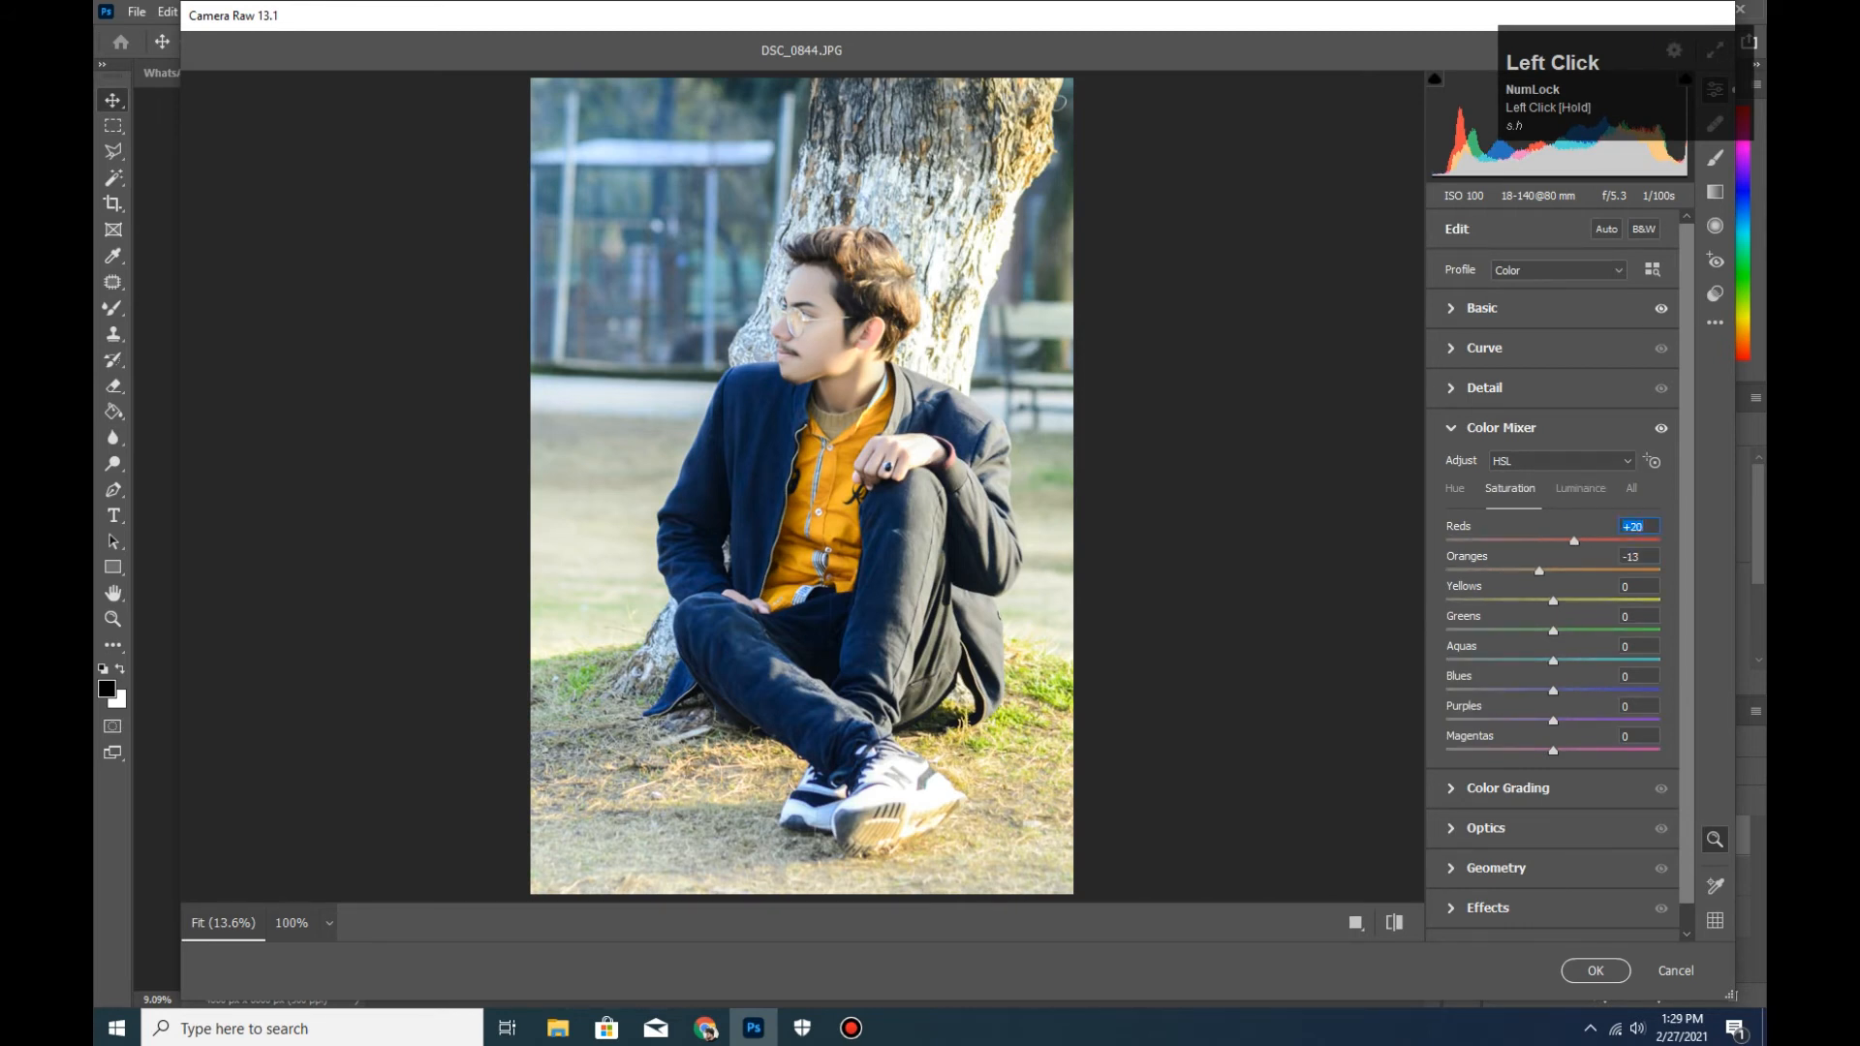
pyautogui.moveTo(1553, 602); pyautogui.dragTo(1512, 602)
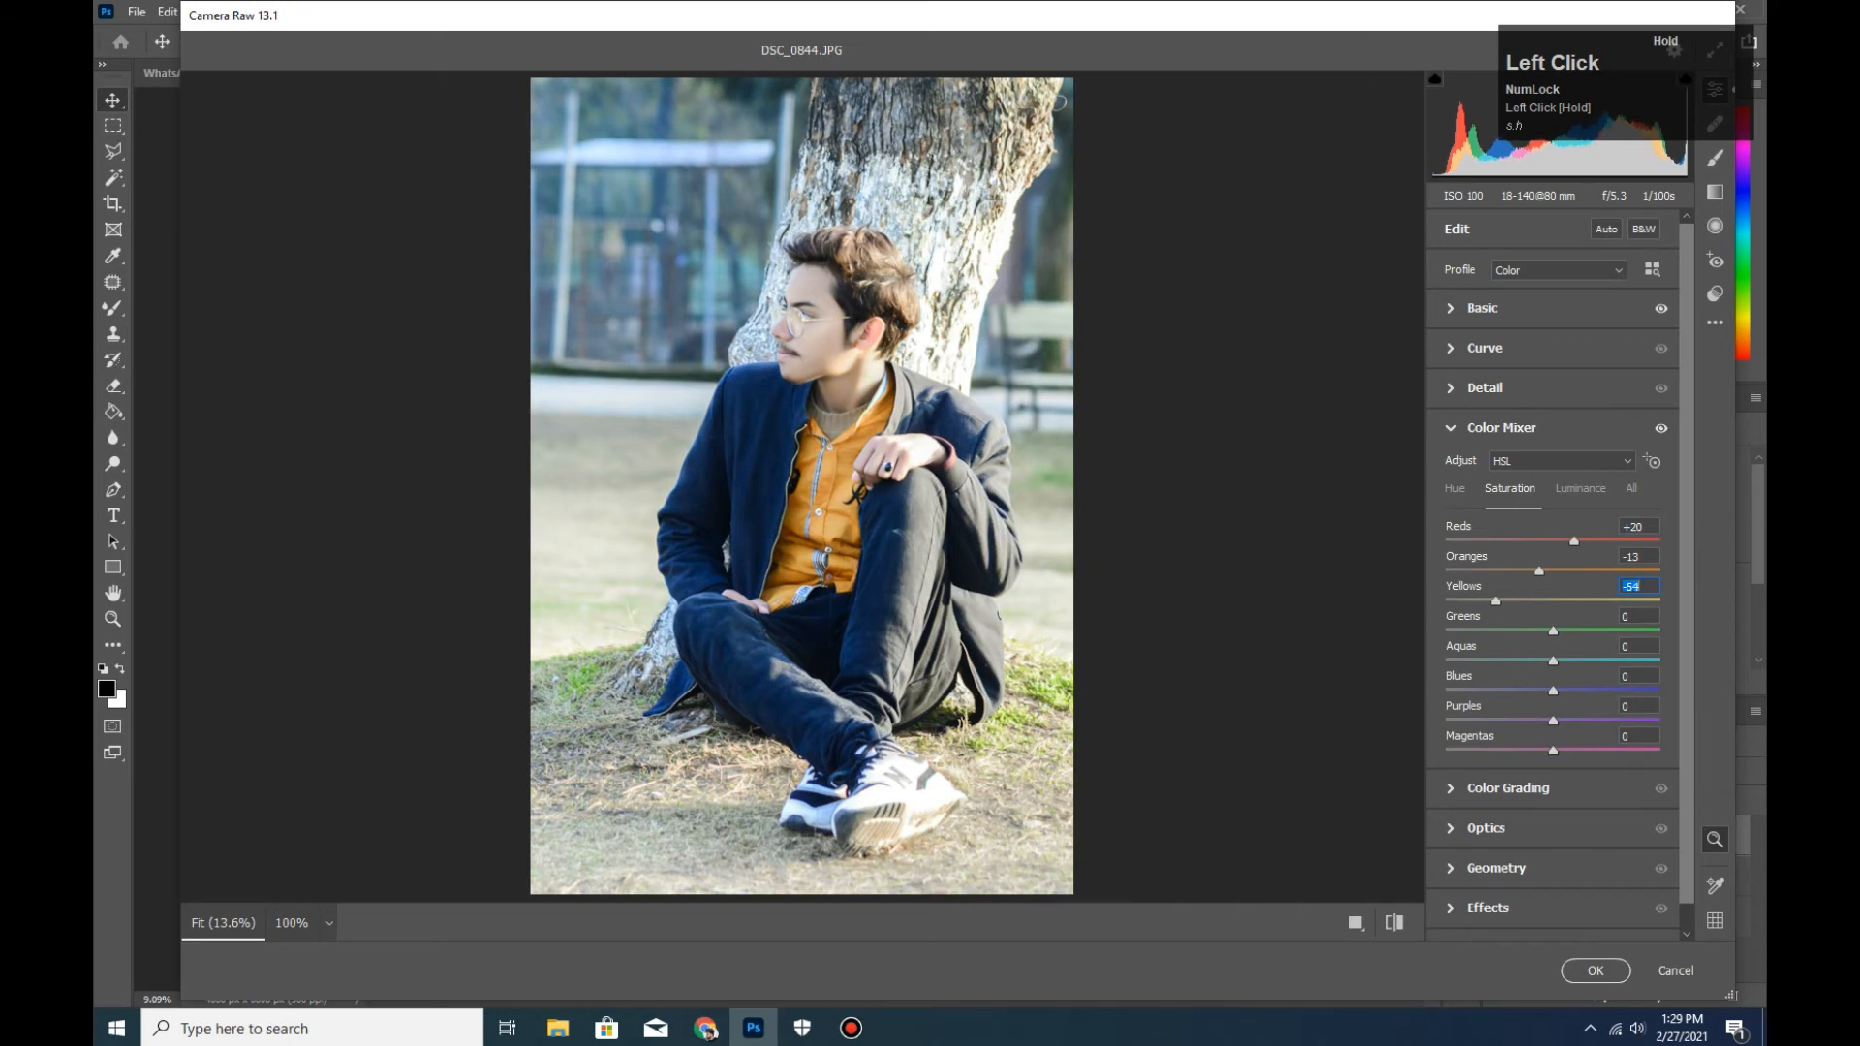
pyautogui.moveTo(1552, 631); pyautogui.dragTo(1656, 630)
pyautogui.moveTo(1553, 661); pyautogui.dragTo(1654, 661)
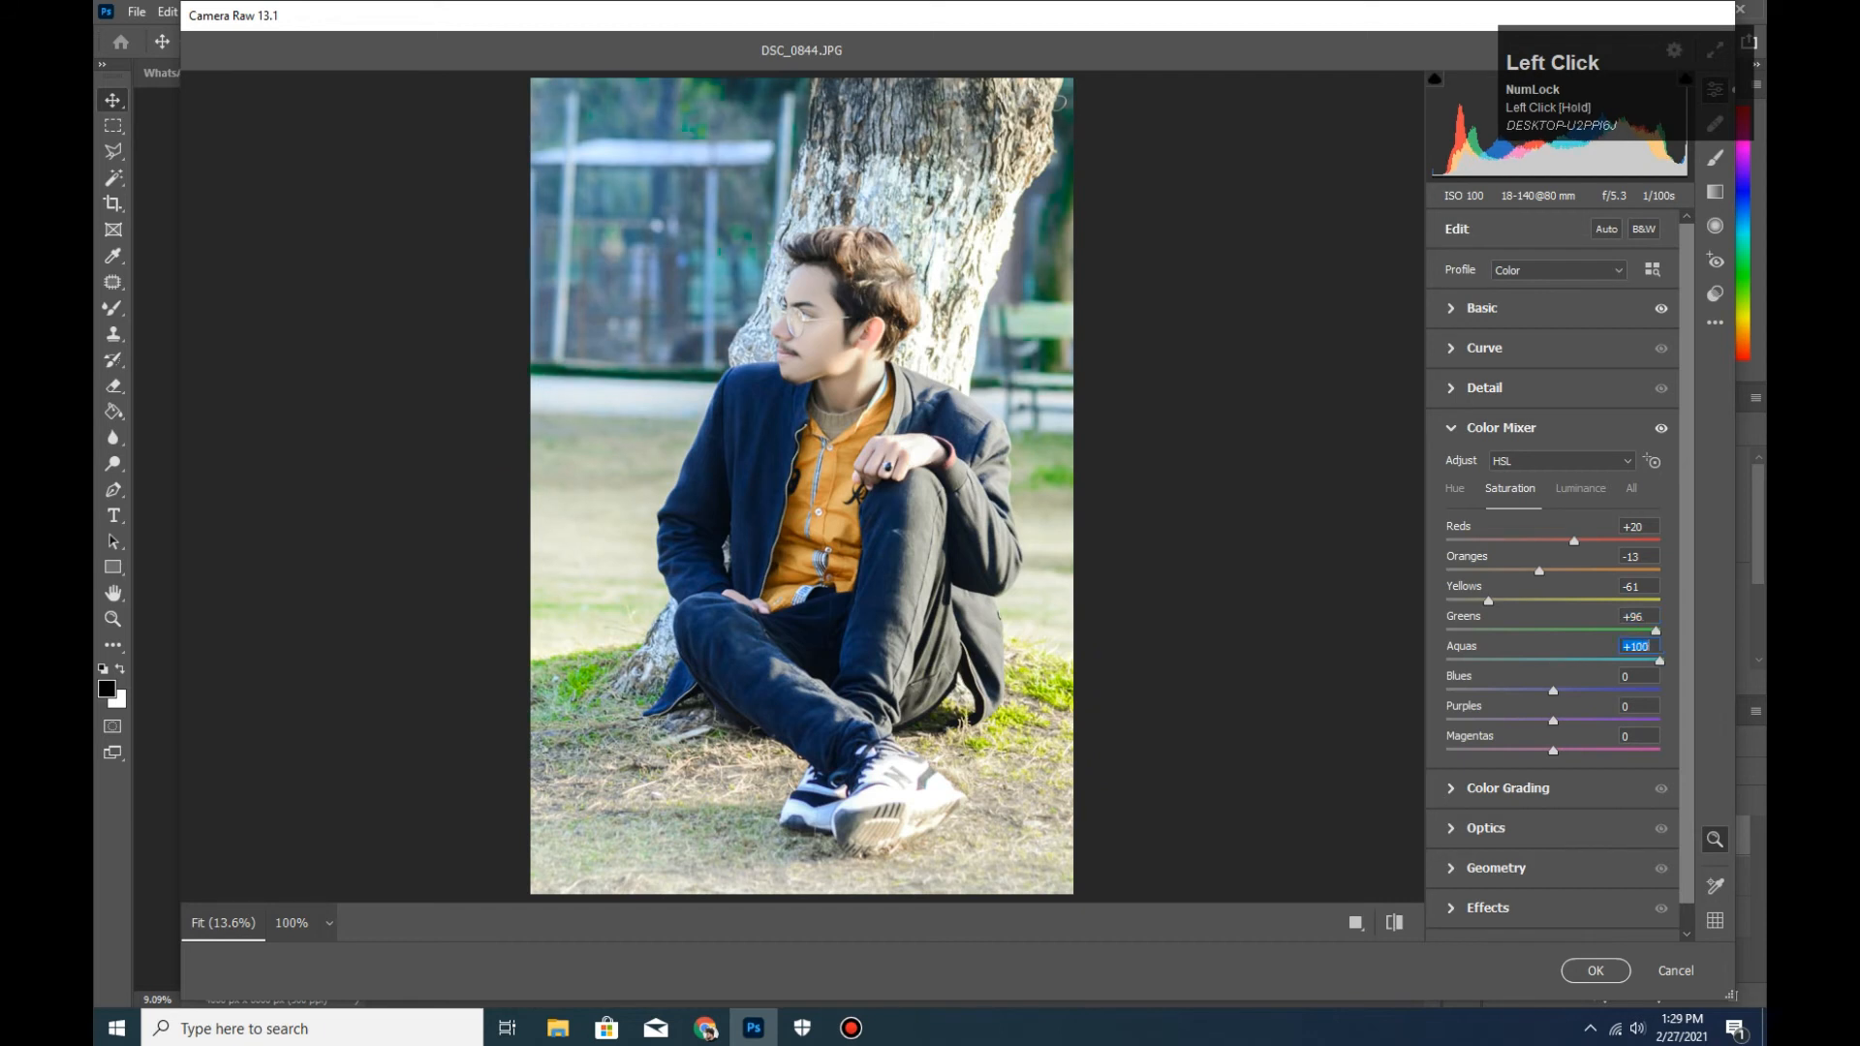
# Shift the Color Mixer hues to Greens -31, Aquas -100 and Blues -18.
pyautogui.moveTo(1552, 691); pyautogui.dragTo(1517, 630)
pyautogui.click(1455, 489)
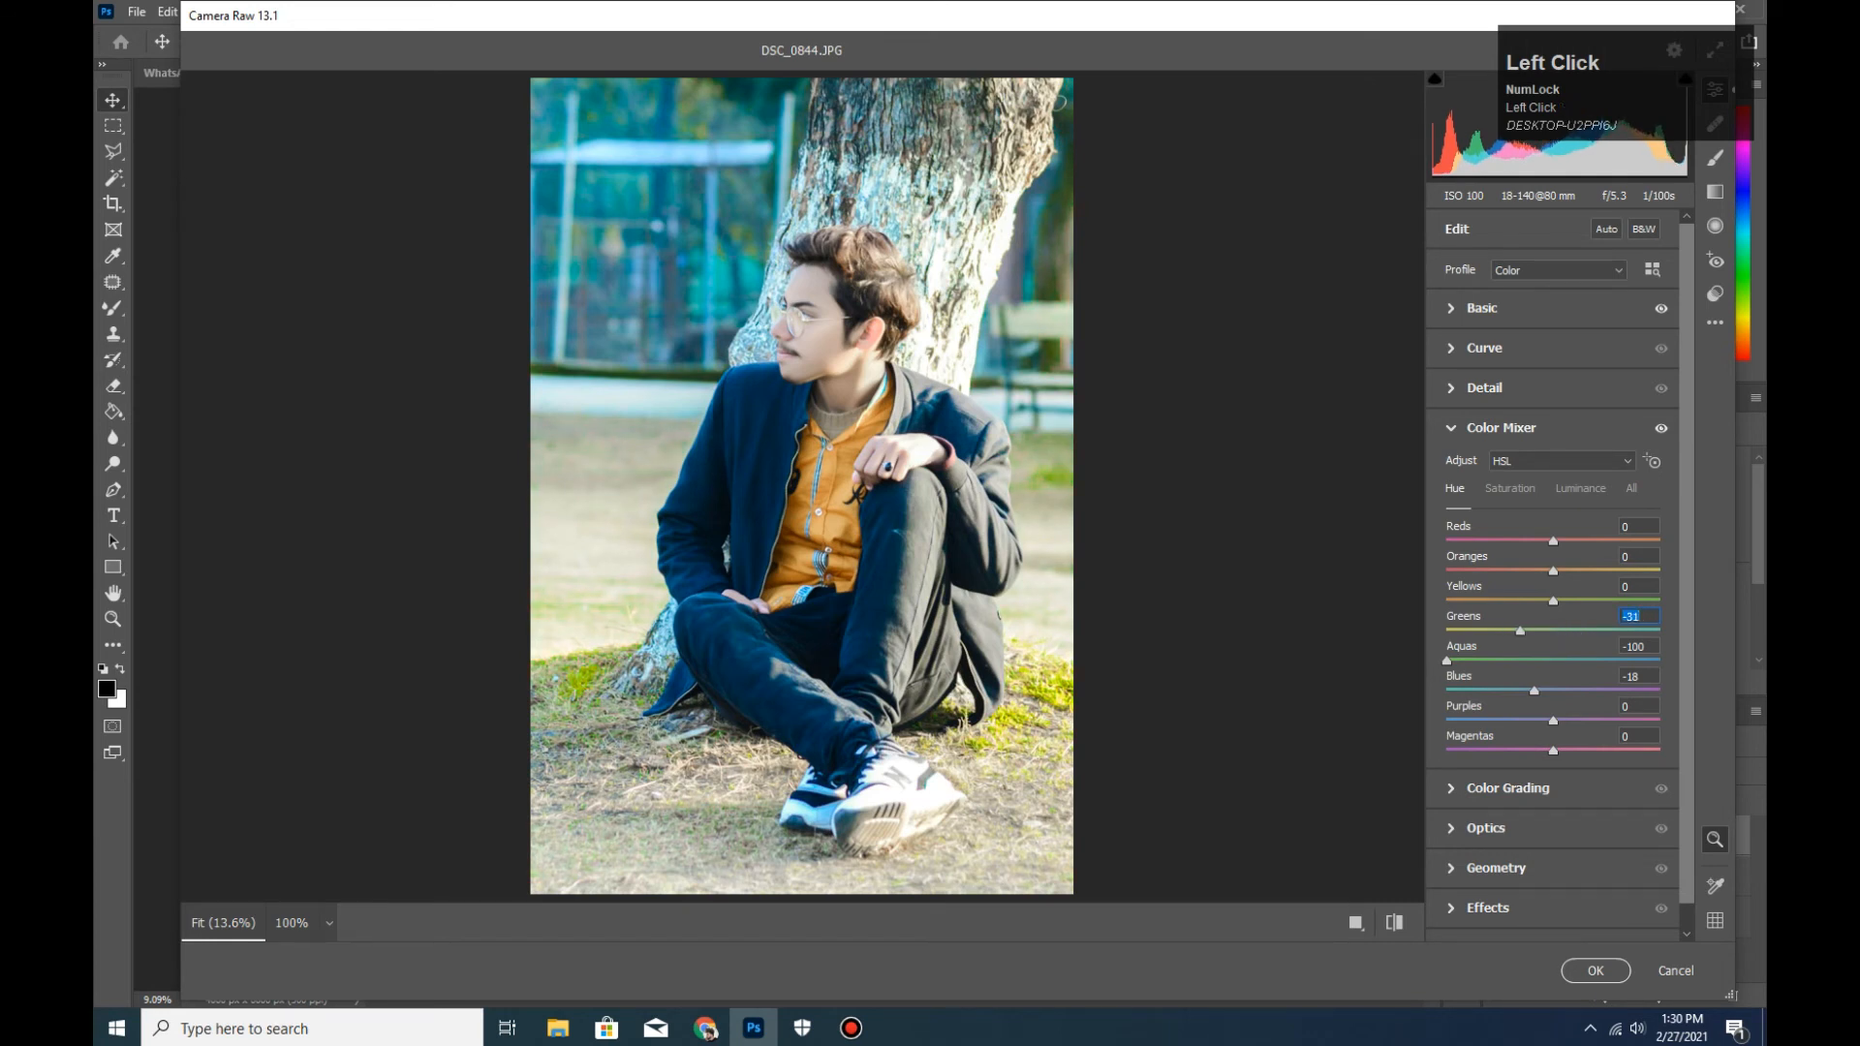
# Color-grade the shadows and midtones, tint the highlights green at about hue 144, saturation 9, and the global wheel blue at about hue 202, saturation 17.
pyautogui.click(1507, 789)
pyautogui.click(1544, 498)
pyautogui.moveTo(1552, 645)
pyautogui.mouseDown()
pyautogui.moveTo(1538, 620)
pyautogui.moveTo(1580, 613)
pyautogui.moveTo(1517, 616)
pyautogui.moveTo(1545, 633)
pyautogui.mouseUp()
pyautogui.click(1570, 498)
pyautogui.click(1596, 498)
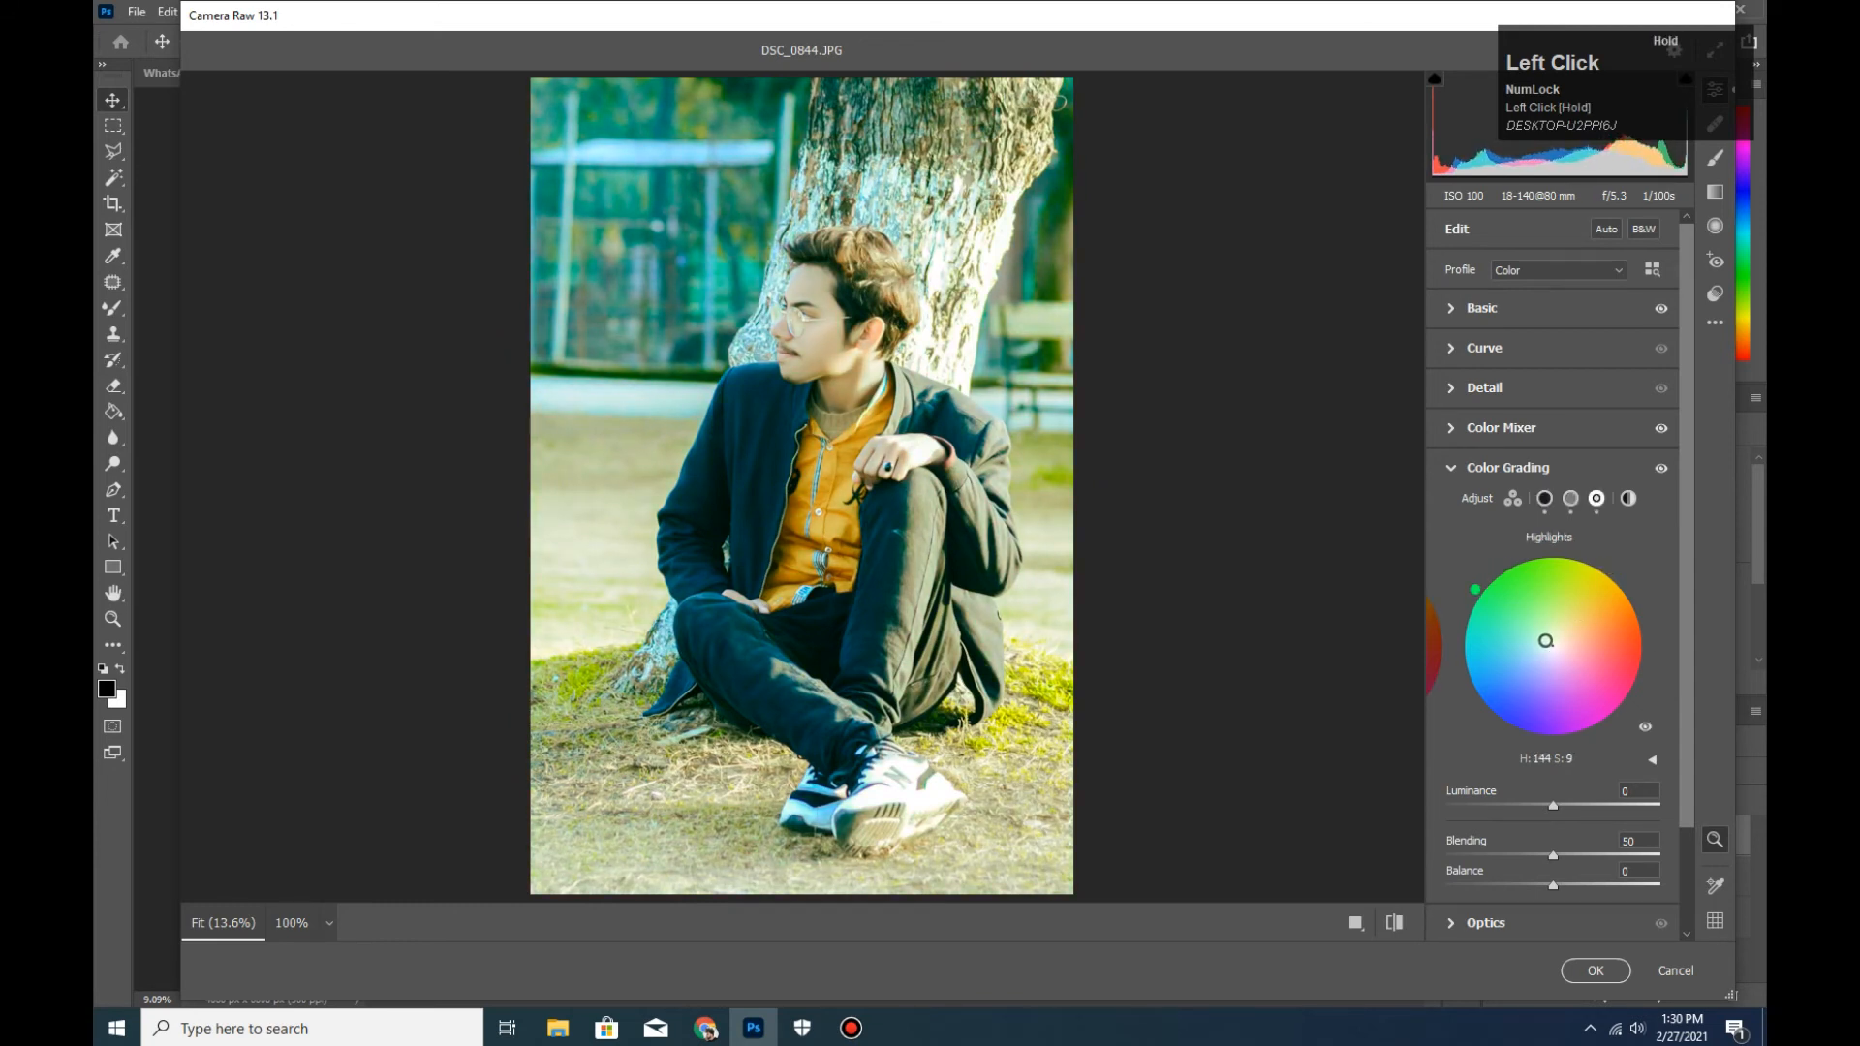
pyautogui.click(1627, 498)
pyautogui.moveTo(1553, 645); pyautogui.dragTo(1535, 651)
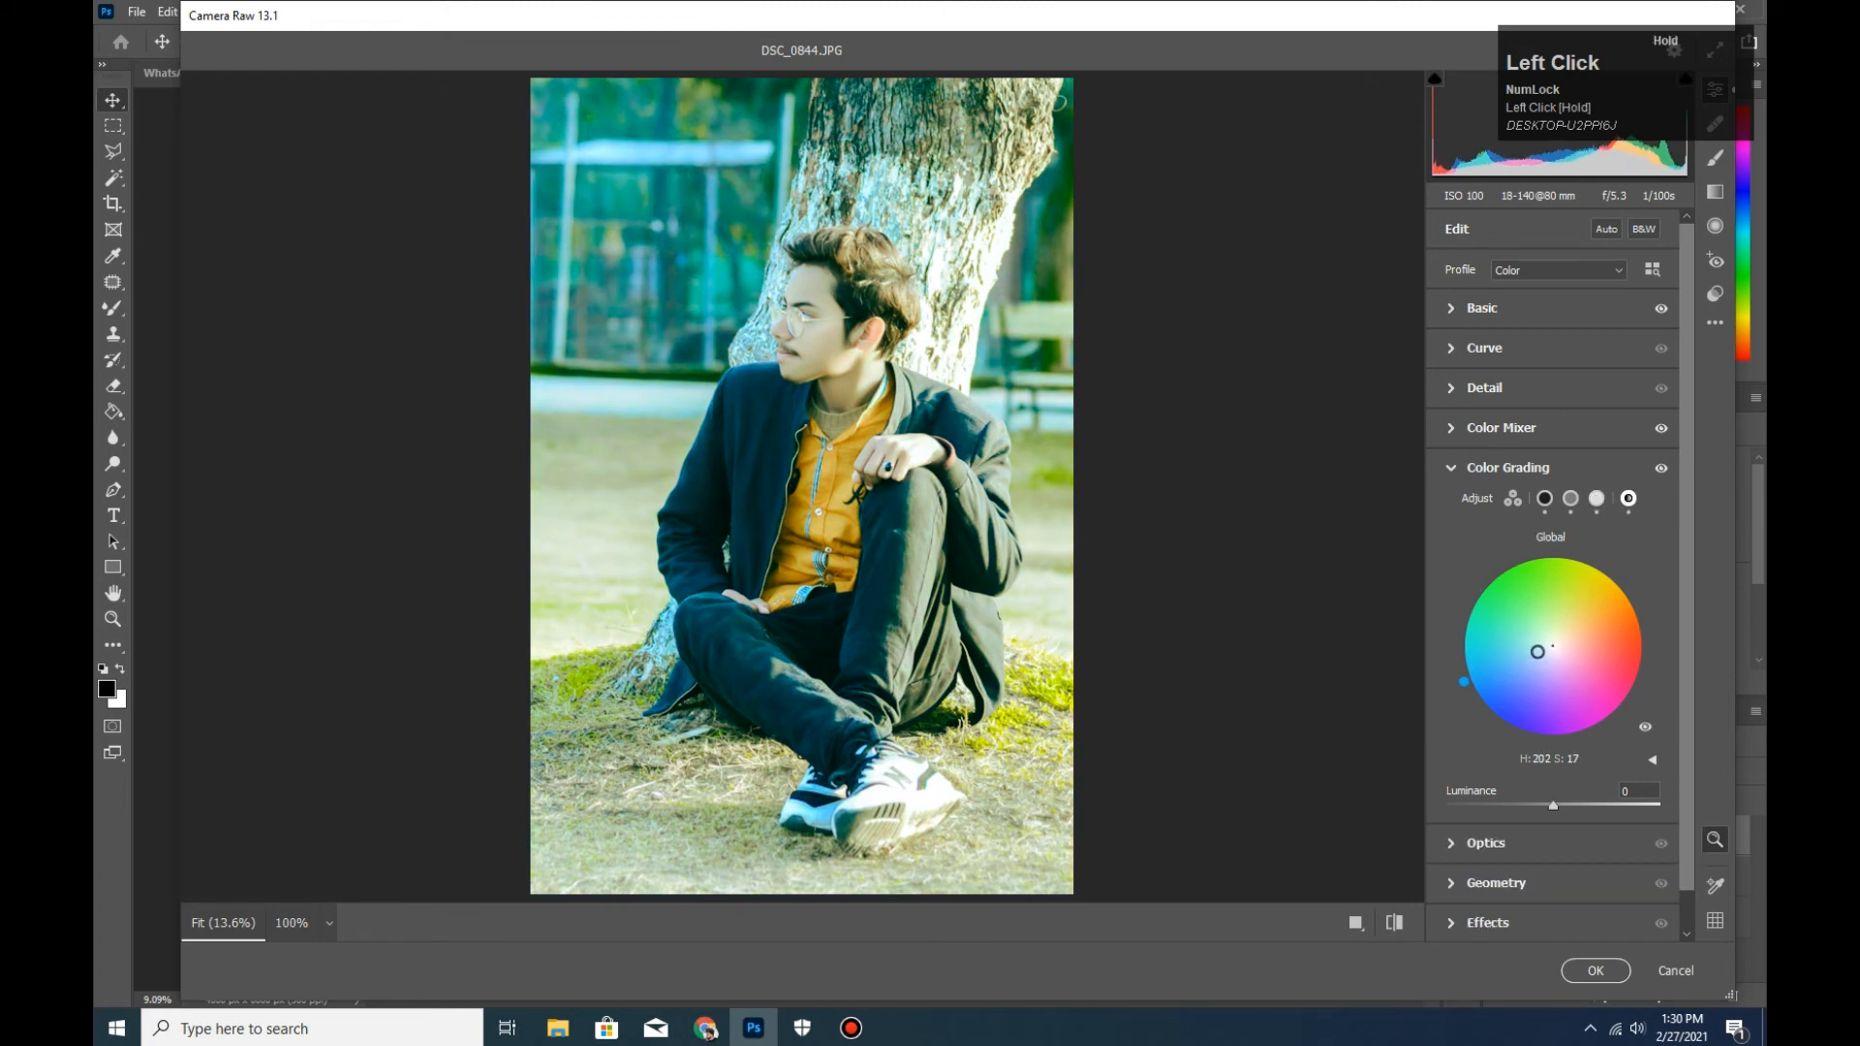
# Set the parametric tone curve to Highlights +12, Lights +10, Darks +8 and Shadows +10.
pyautogui.click(1484, 347)
pyautogui.moveTo(1552, 682); pyautogui.dragTo(1560, 713)
pyautogui.moveTo(1552, 743); pyautogui.dragTo(1563, 773)
pyautogui.moveTo(1560, 682)
pyautogui.mouseDown()
pyautogui.moveTo(1569, 713)
pyautogui.moveTo(1566, 683)
pyautogui.mouseUp()
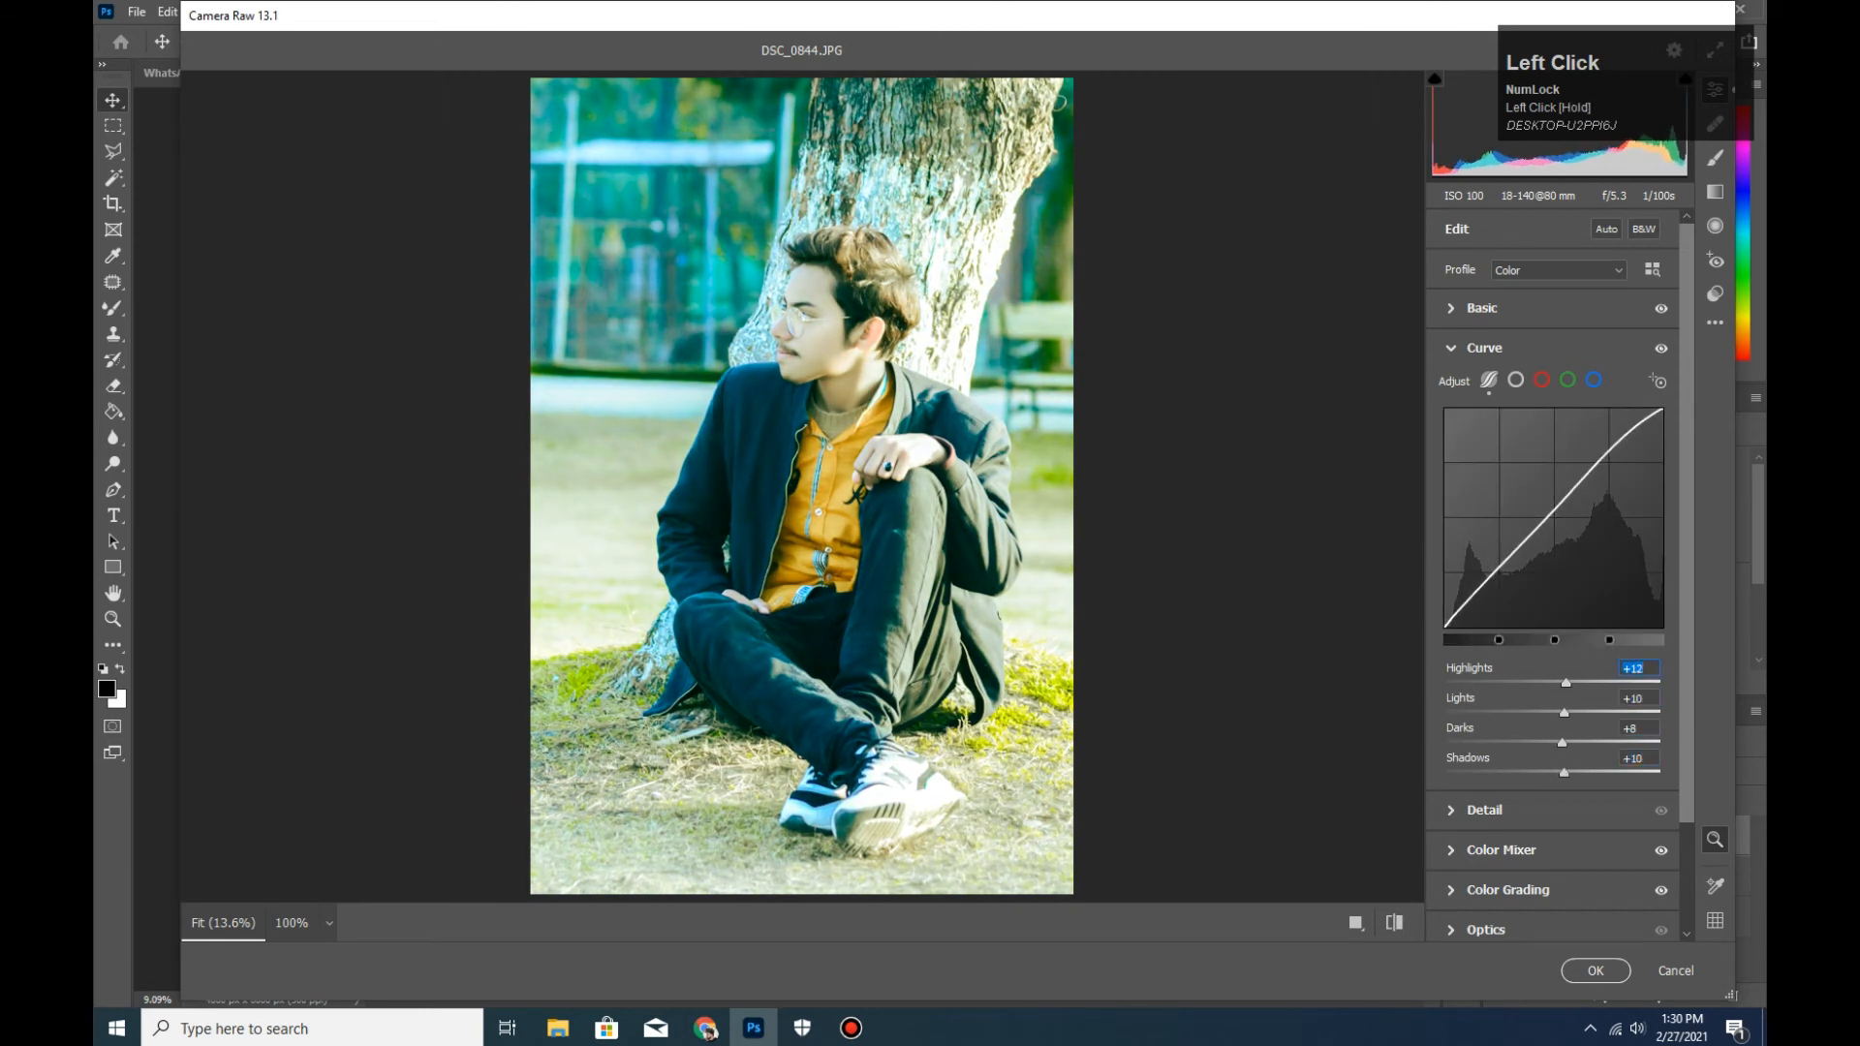
# Darken the photo's edges with a Vignetting of about -26 and apply the Camera Raw filter.
pyautogui.scroll(-5, 1550, 678)
pyautogui.click(1488, 881)
pyautogui.moveTo(1553, 675); pyautogui.dragTo(1529, 674)
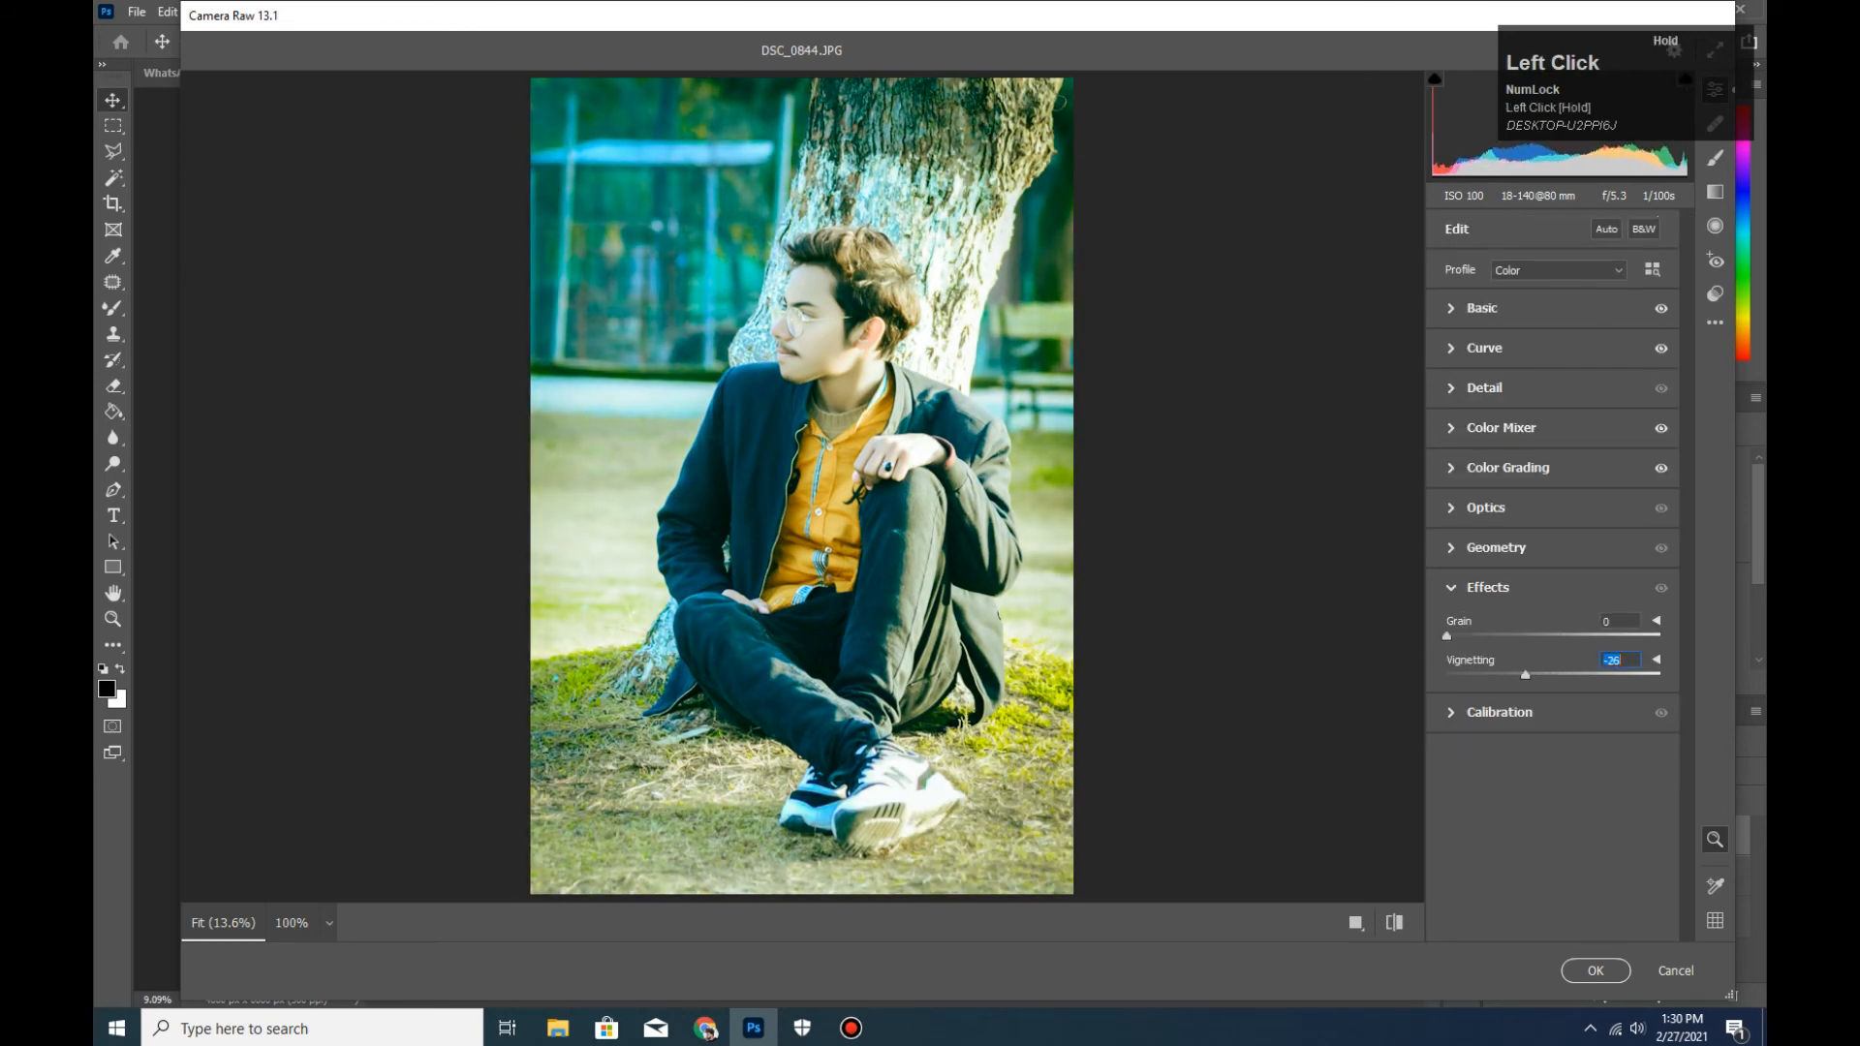
pyautogui.click(1596, 971)
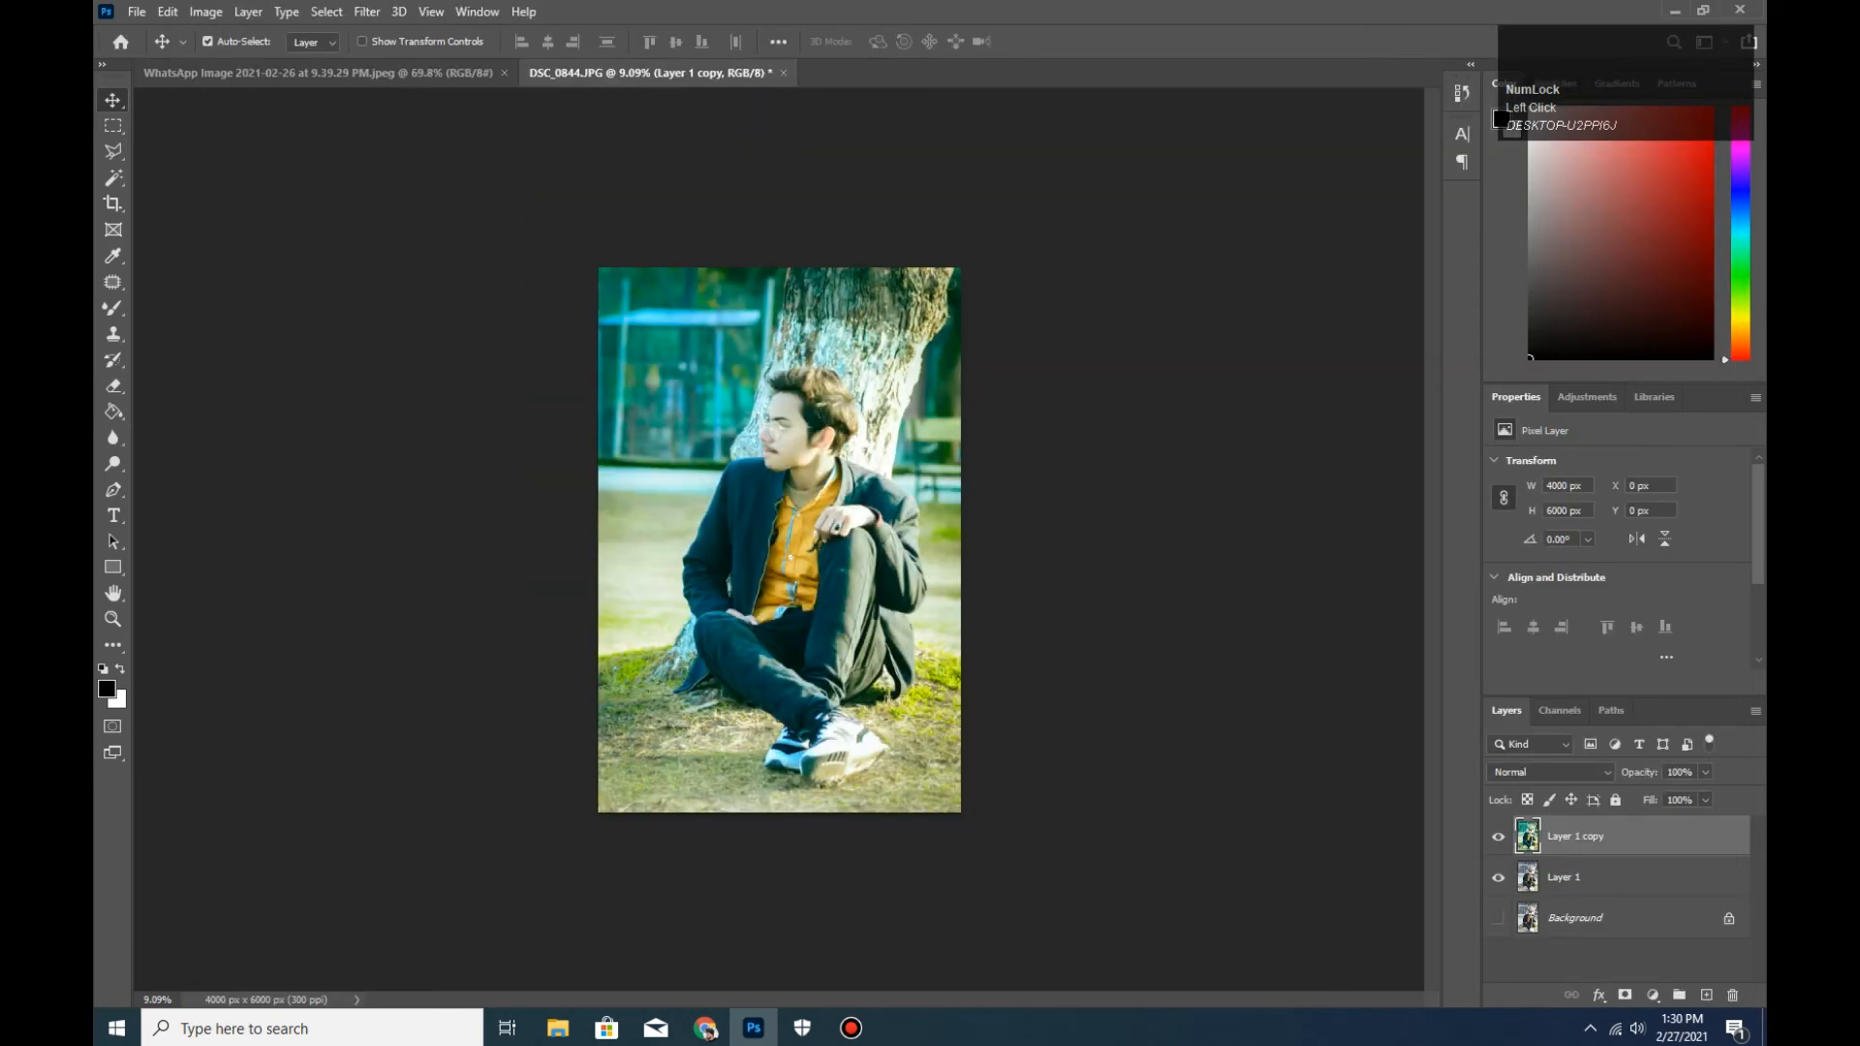
# Merge the graded copy into Layer 1, show the Background layer and compare the edited photo with the original.
pyautogui.hotkey('ctrl', 'e')
pyautogui.moveTo(780, 539); pyautogui.dragTo(829, 540)
pyautogui.click(1498, 836)
pyautogui.click(1498, 836)
pyautogui.click(1498, 836)
pyautogui.click(1498, 836)
pyautogui.click(1497, 836)
pyautogui.click(1497, 836)
pyautogui.click(1498, 836)
# Examine the graded face and upper body against the original close up, and return to the whole photo.
pyautogui.moveTo(783, 361); pyautogui.dragTo(937, 362)
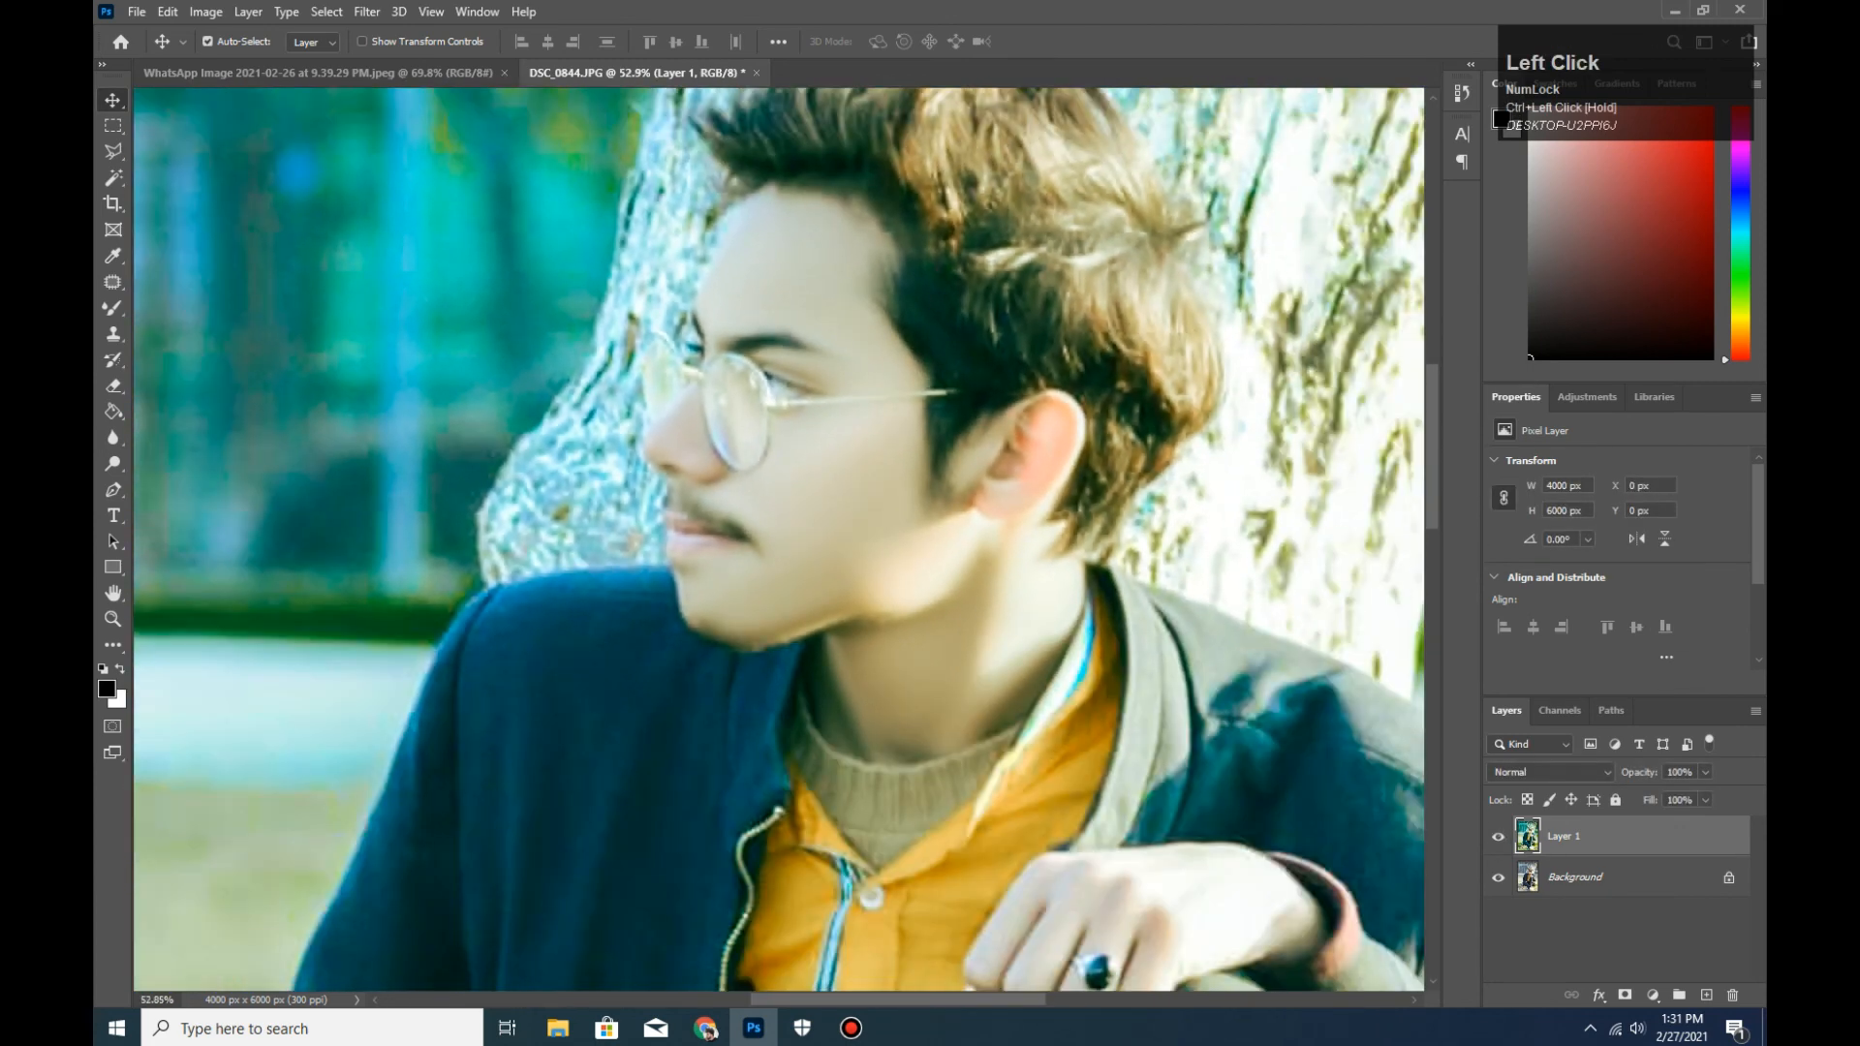
pyautogui.click(1497, 836)
pyautogui.click(1498, 836)
pyautogui.click(1498, 836)
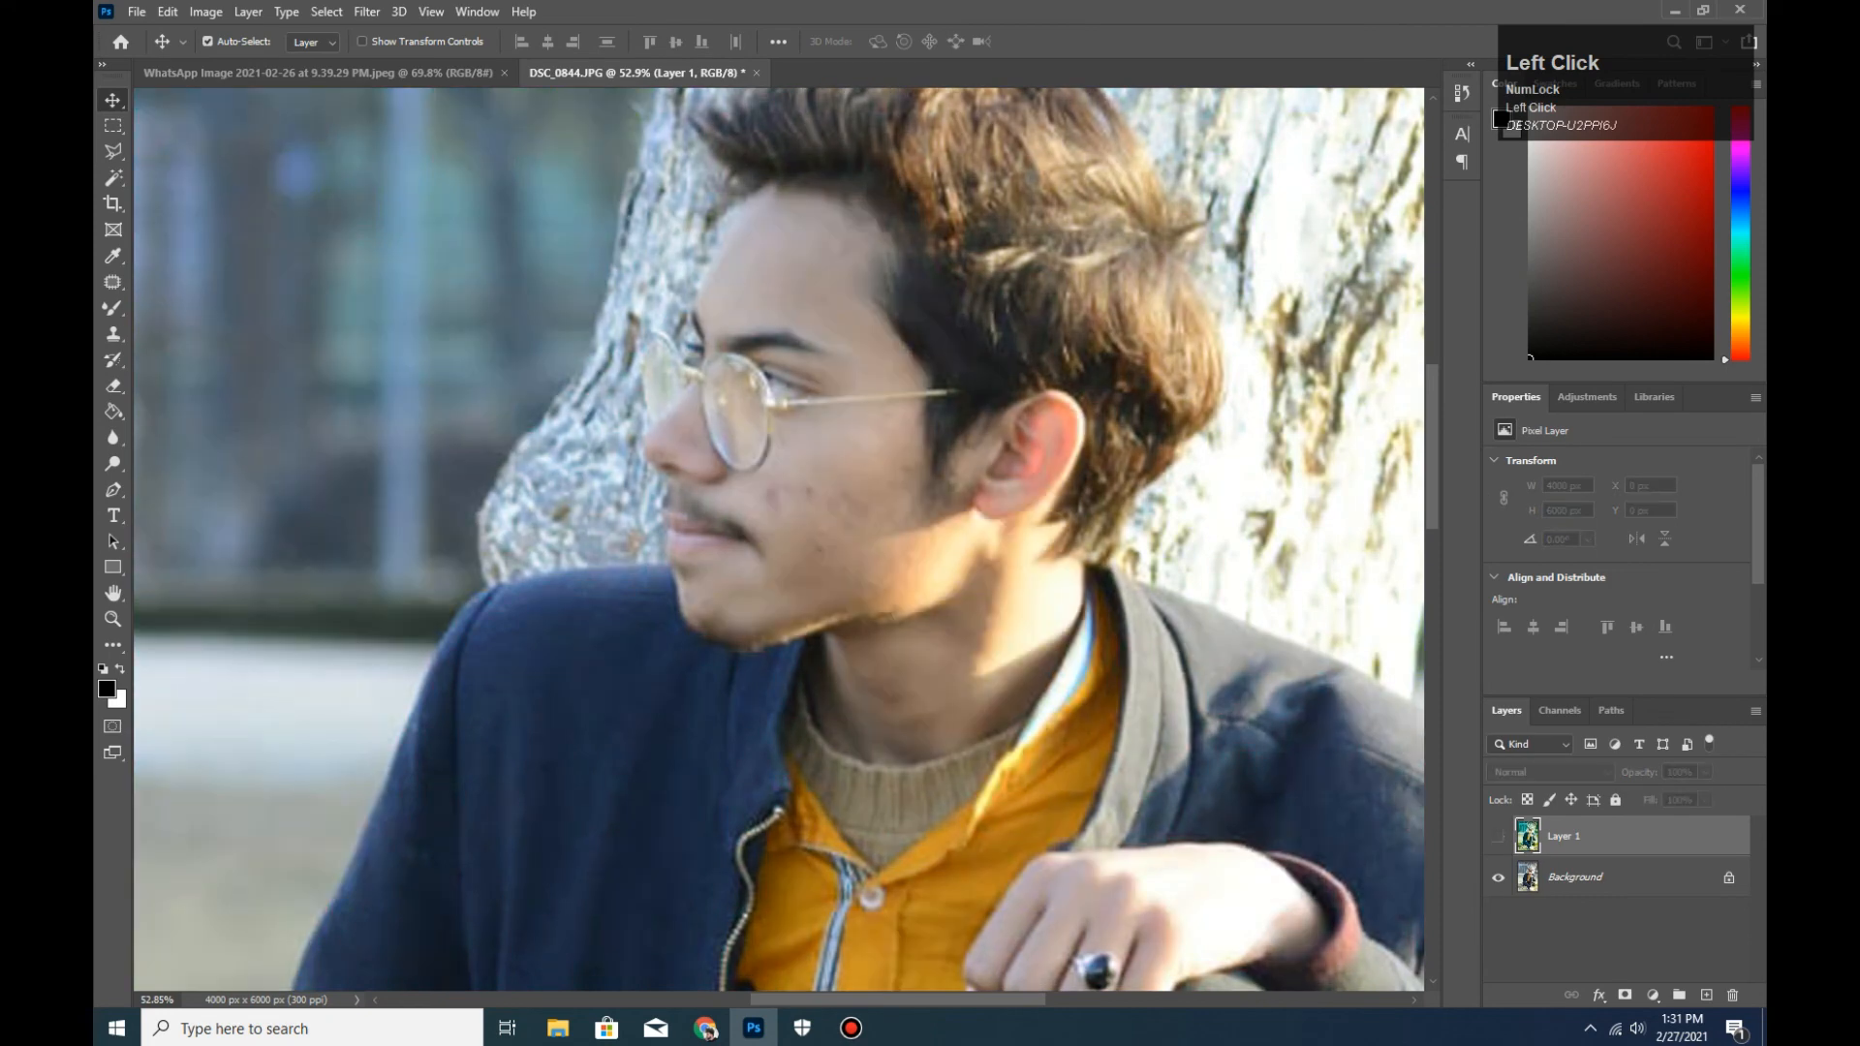
pyautogui.moveTo(1278, 800); pyautogui.dragTo(1158, 800)
pyautogui.click(1498, 836)
pyautogui.click(1498, 836)
pyautogui.click(1498, 836)
pyautogui.moveTo(1278, 765); pyautogui.dragTo(764, 386)
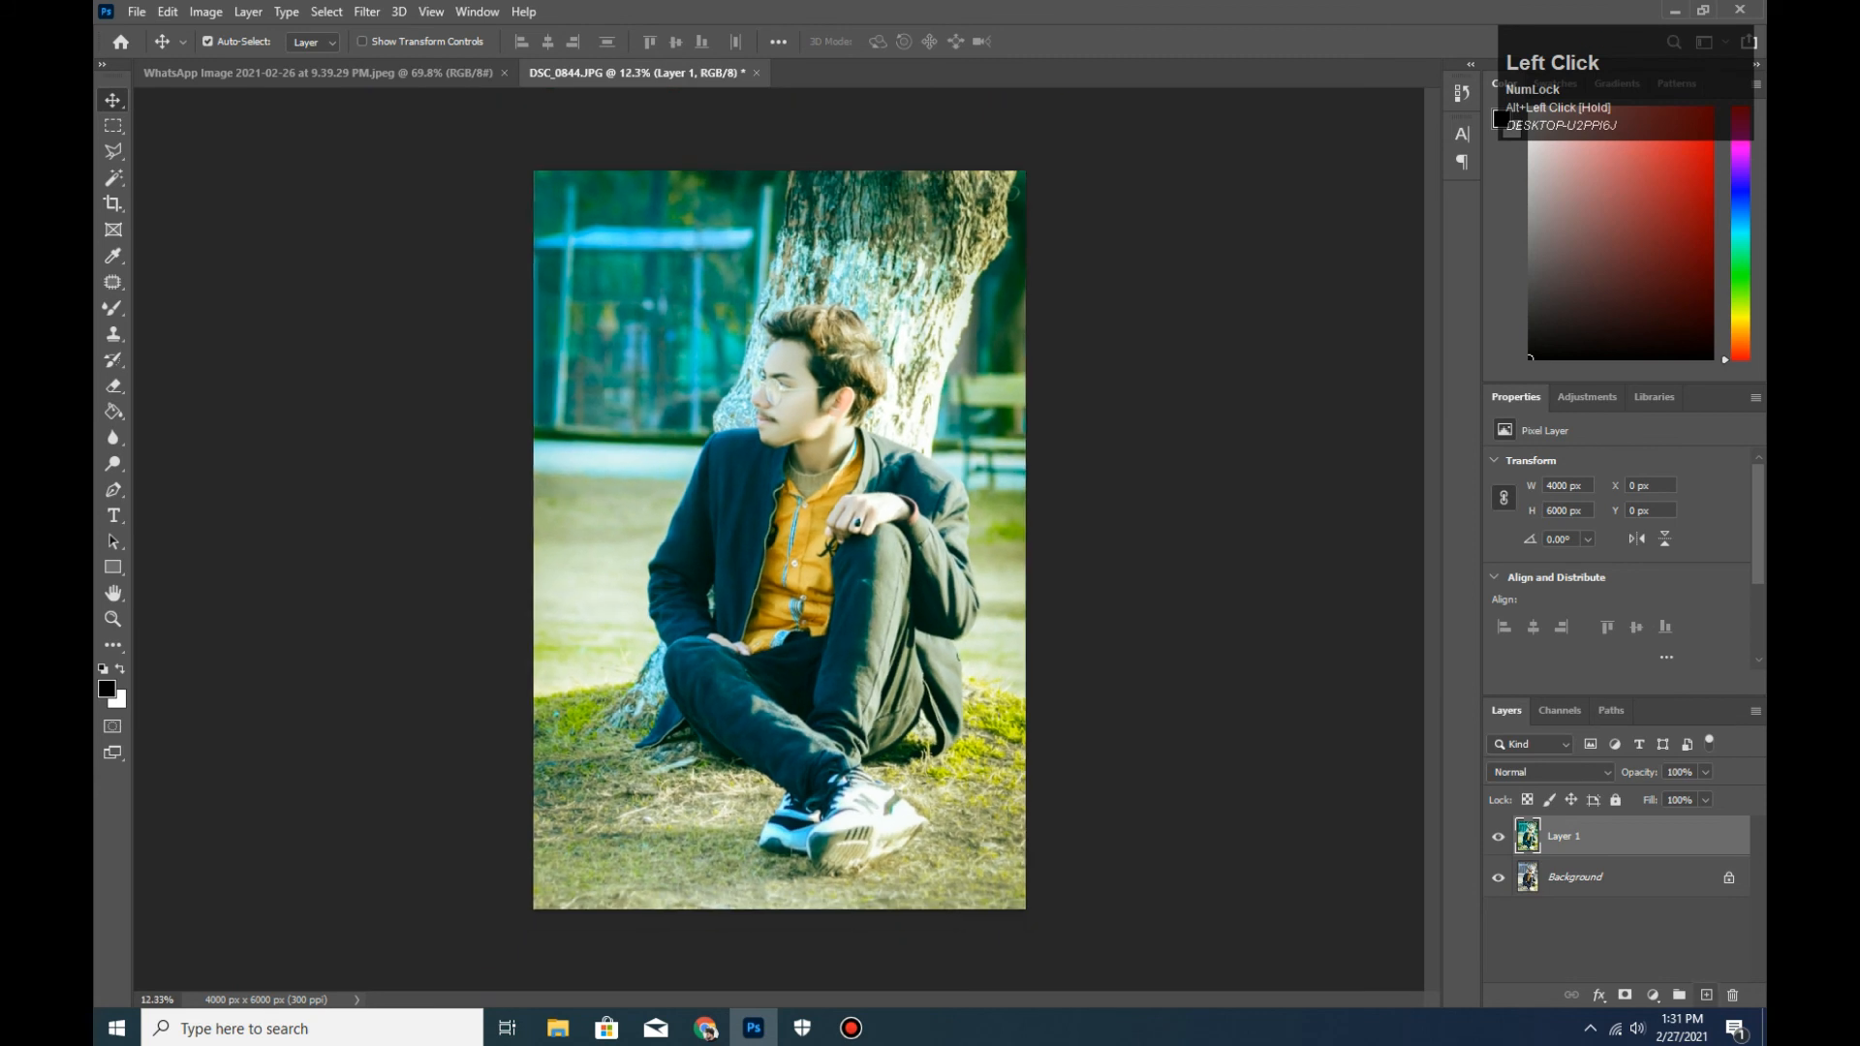
# Add a new layer and write the person's name as 30 pt white text beside the subject's shoulder.
pyautogui.click(1706, 995)
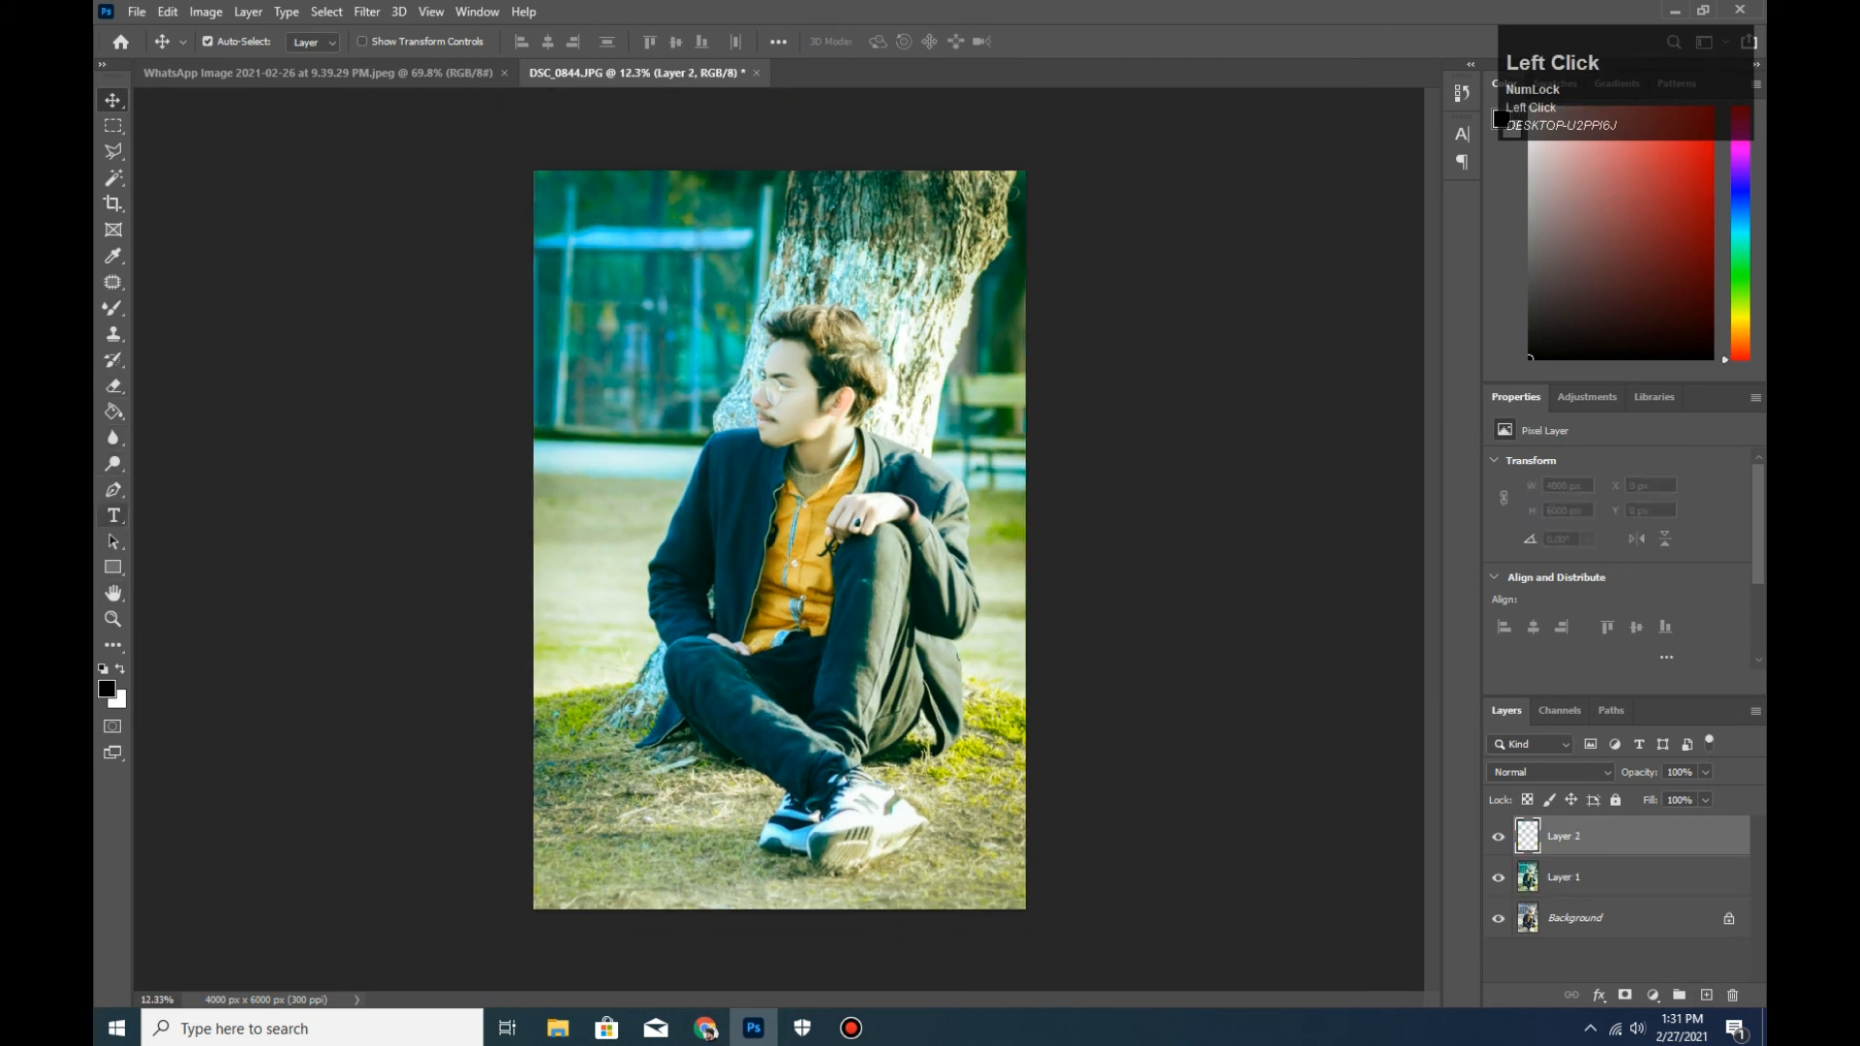
pyautogui.click(114, 515)
pyautogui.click(193, 514)
pyautogui.click(630, 470)
pyautogui.press('shift')
pyautogui.write('al')
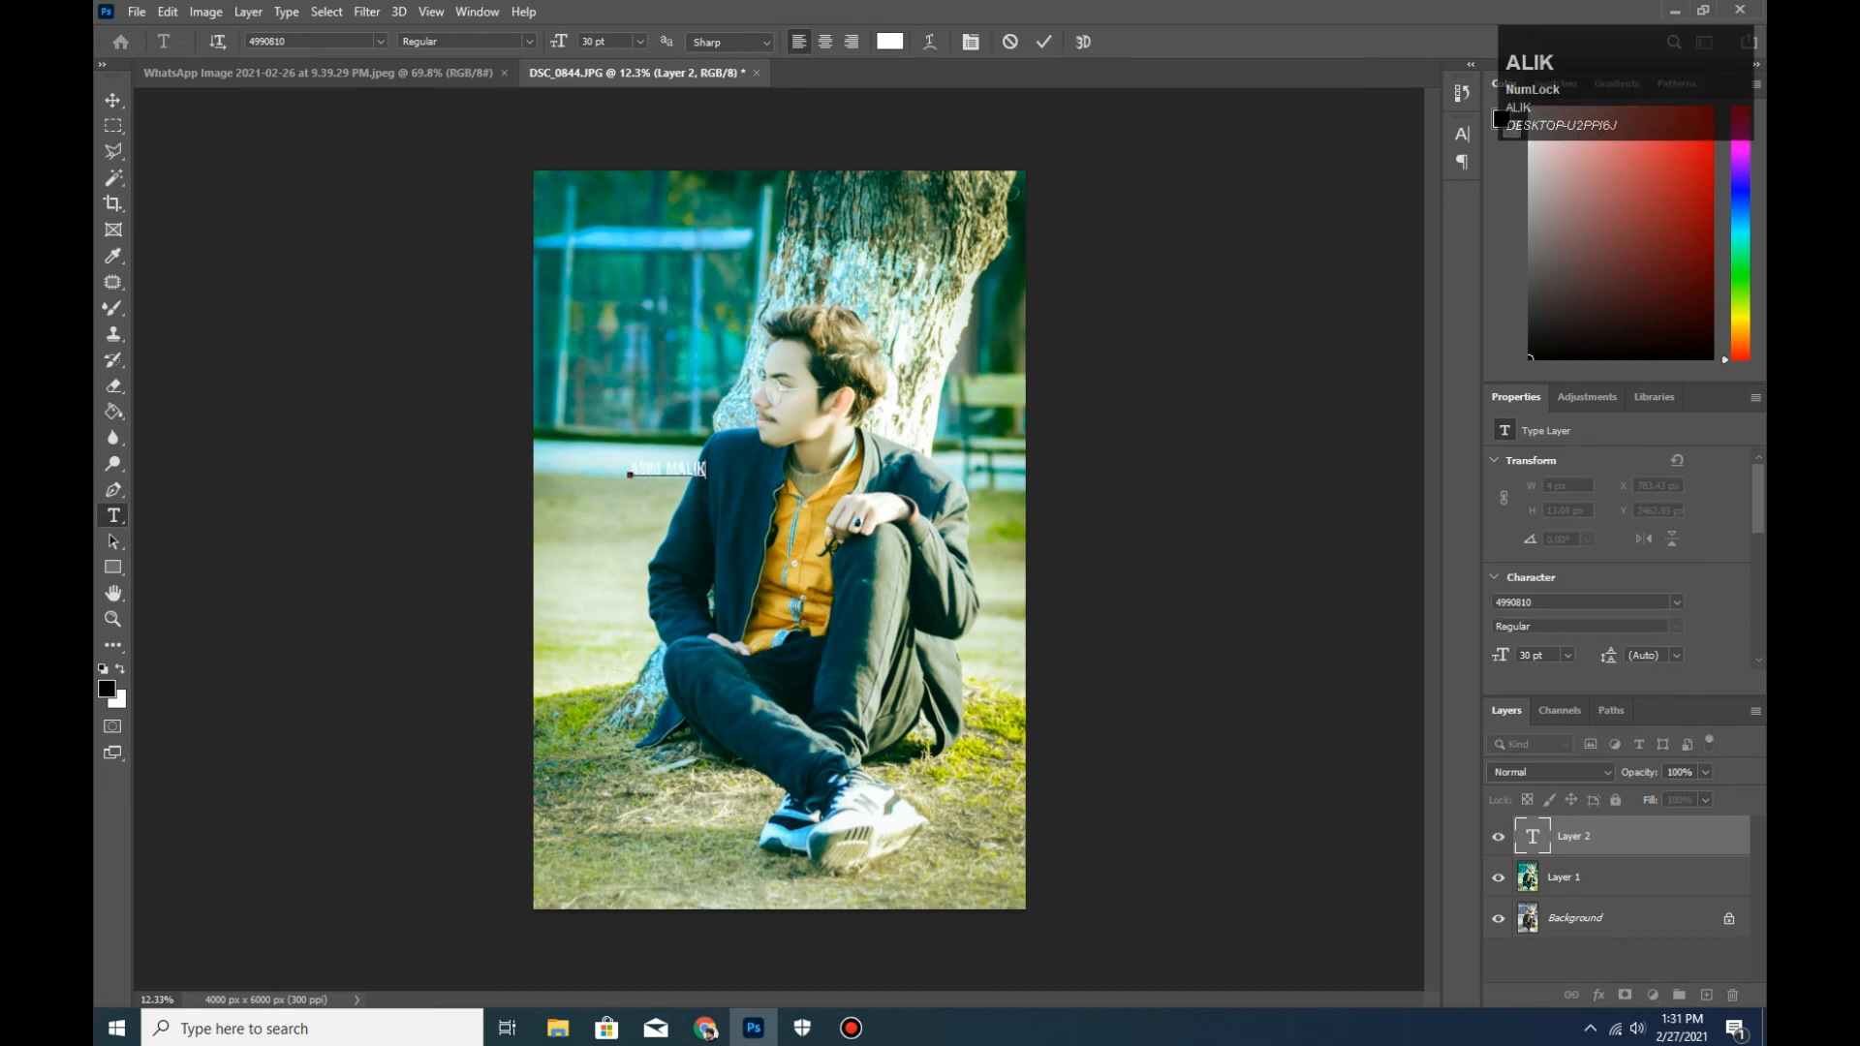
# Enlarge the name text to 72 pt and change its font to Burning Heart Personal Use.
pyautogui.click(706, 470)
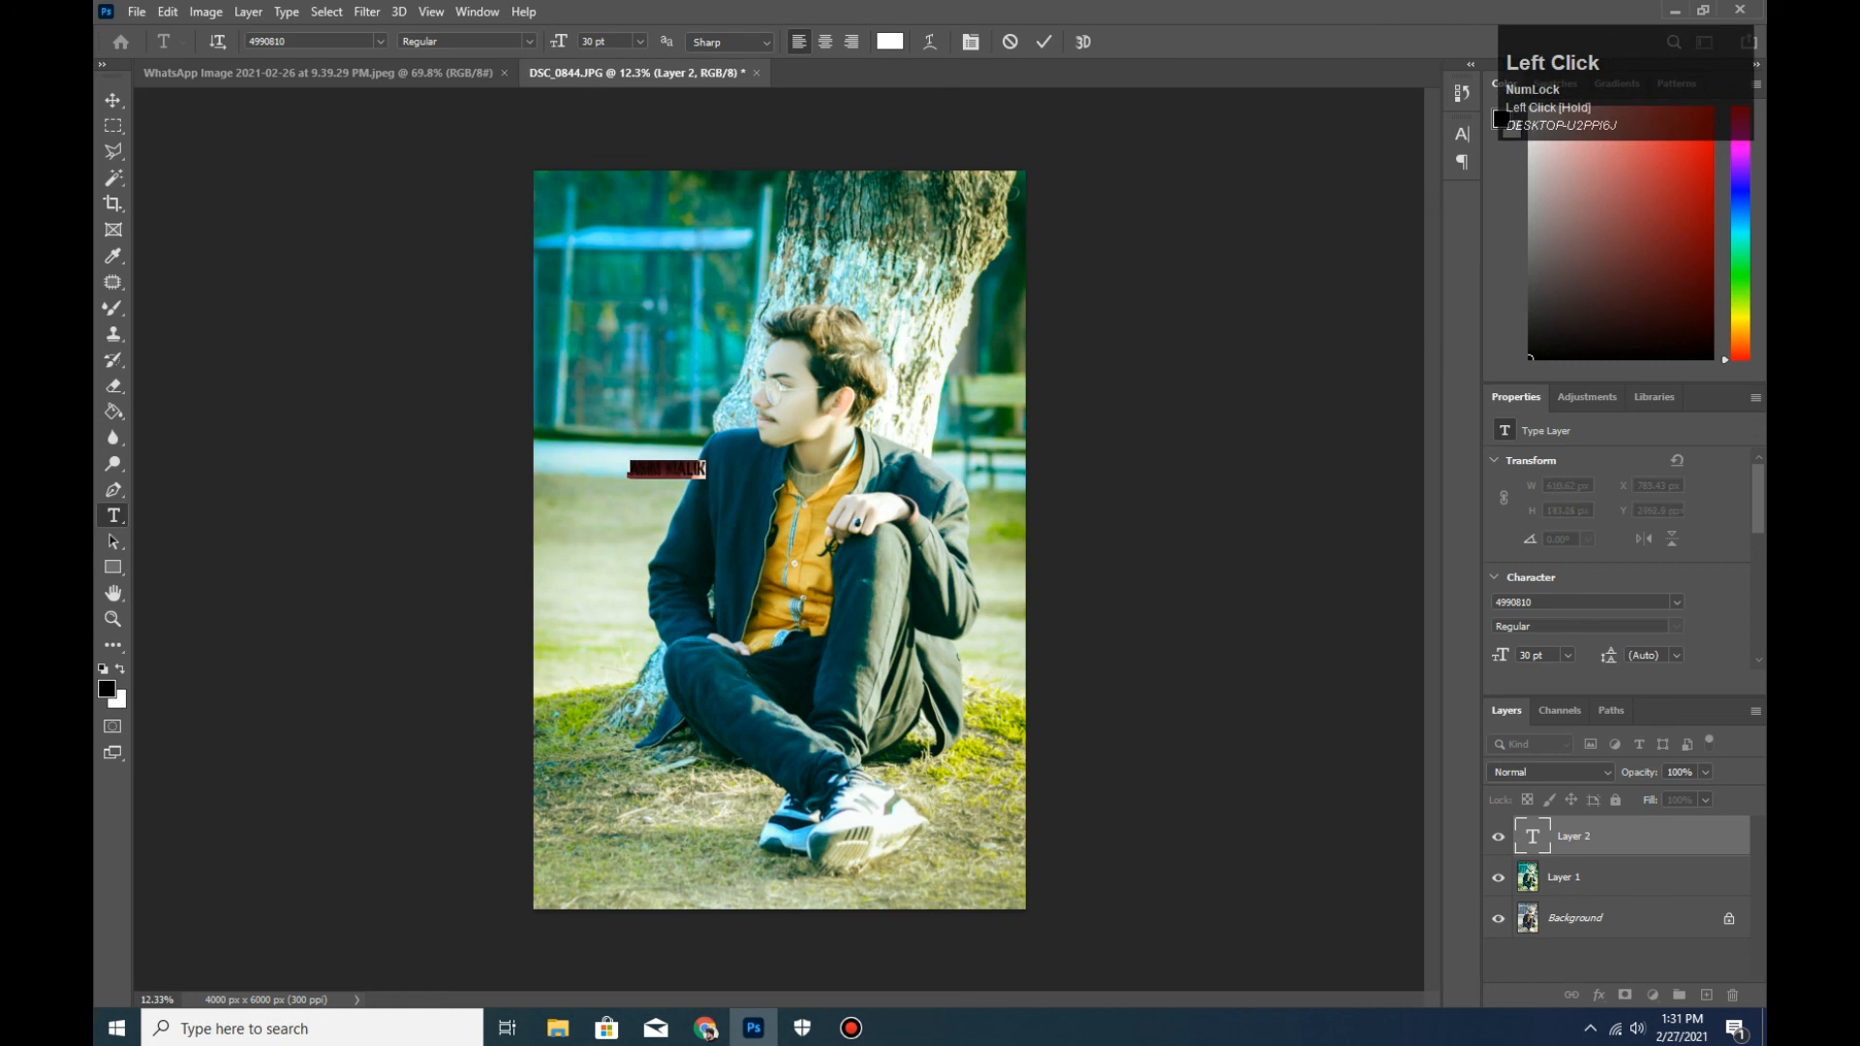
pyautogui.click(639, 41)
pyautogui.click(620, 286)
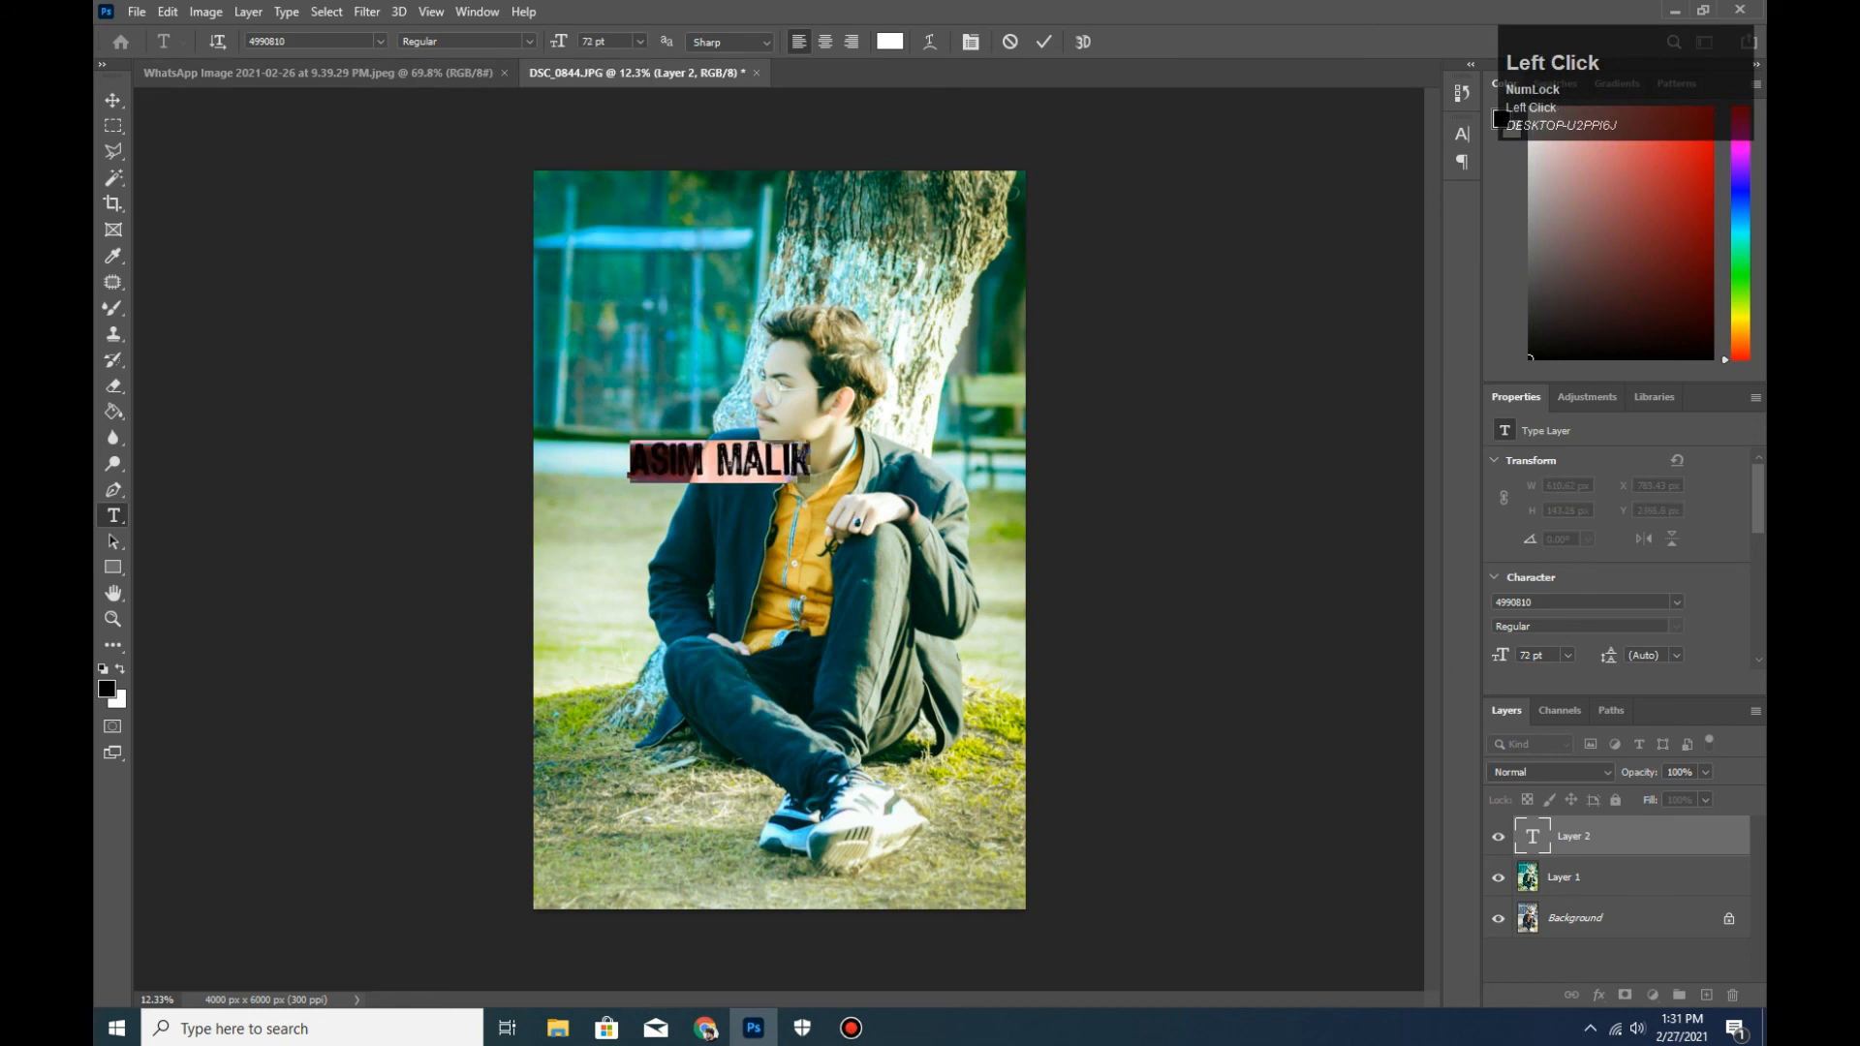
pyautogui.click(380, 40)
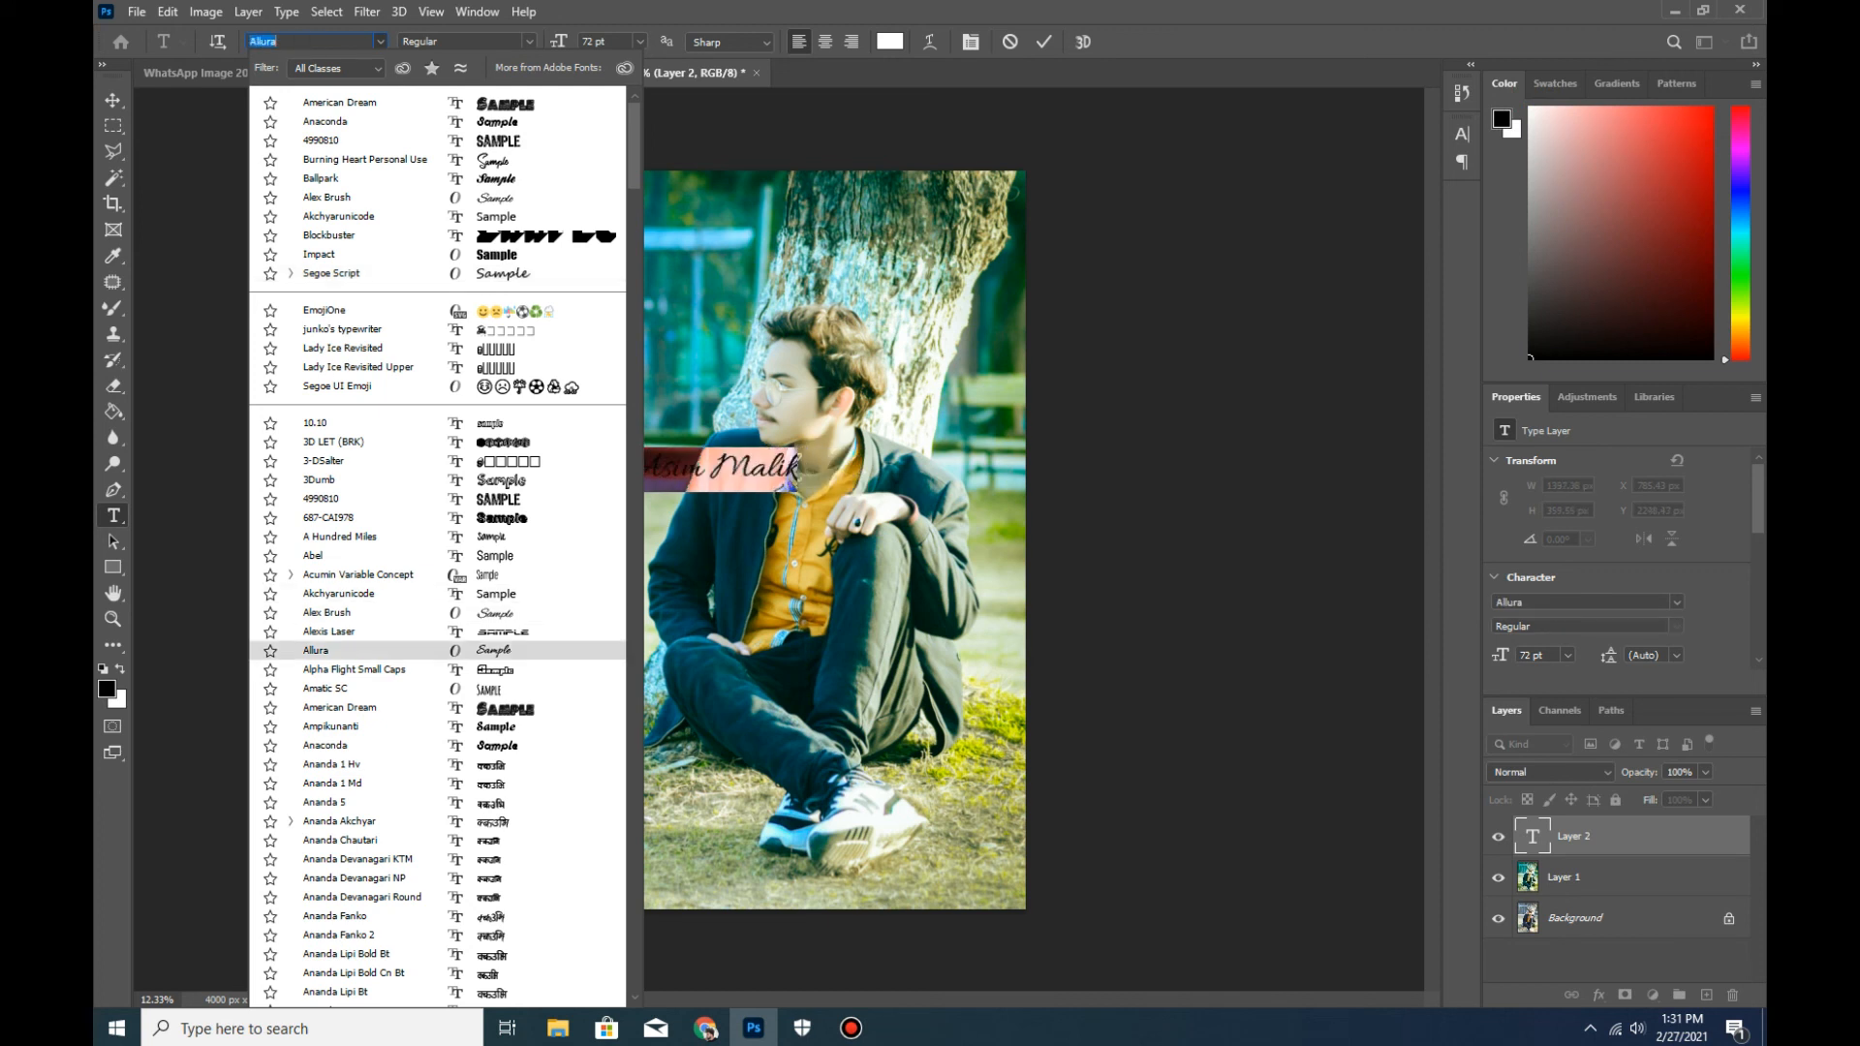
pyautogui.click(364, 159)
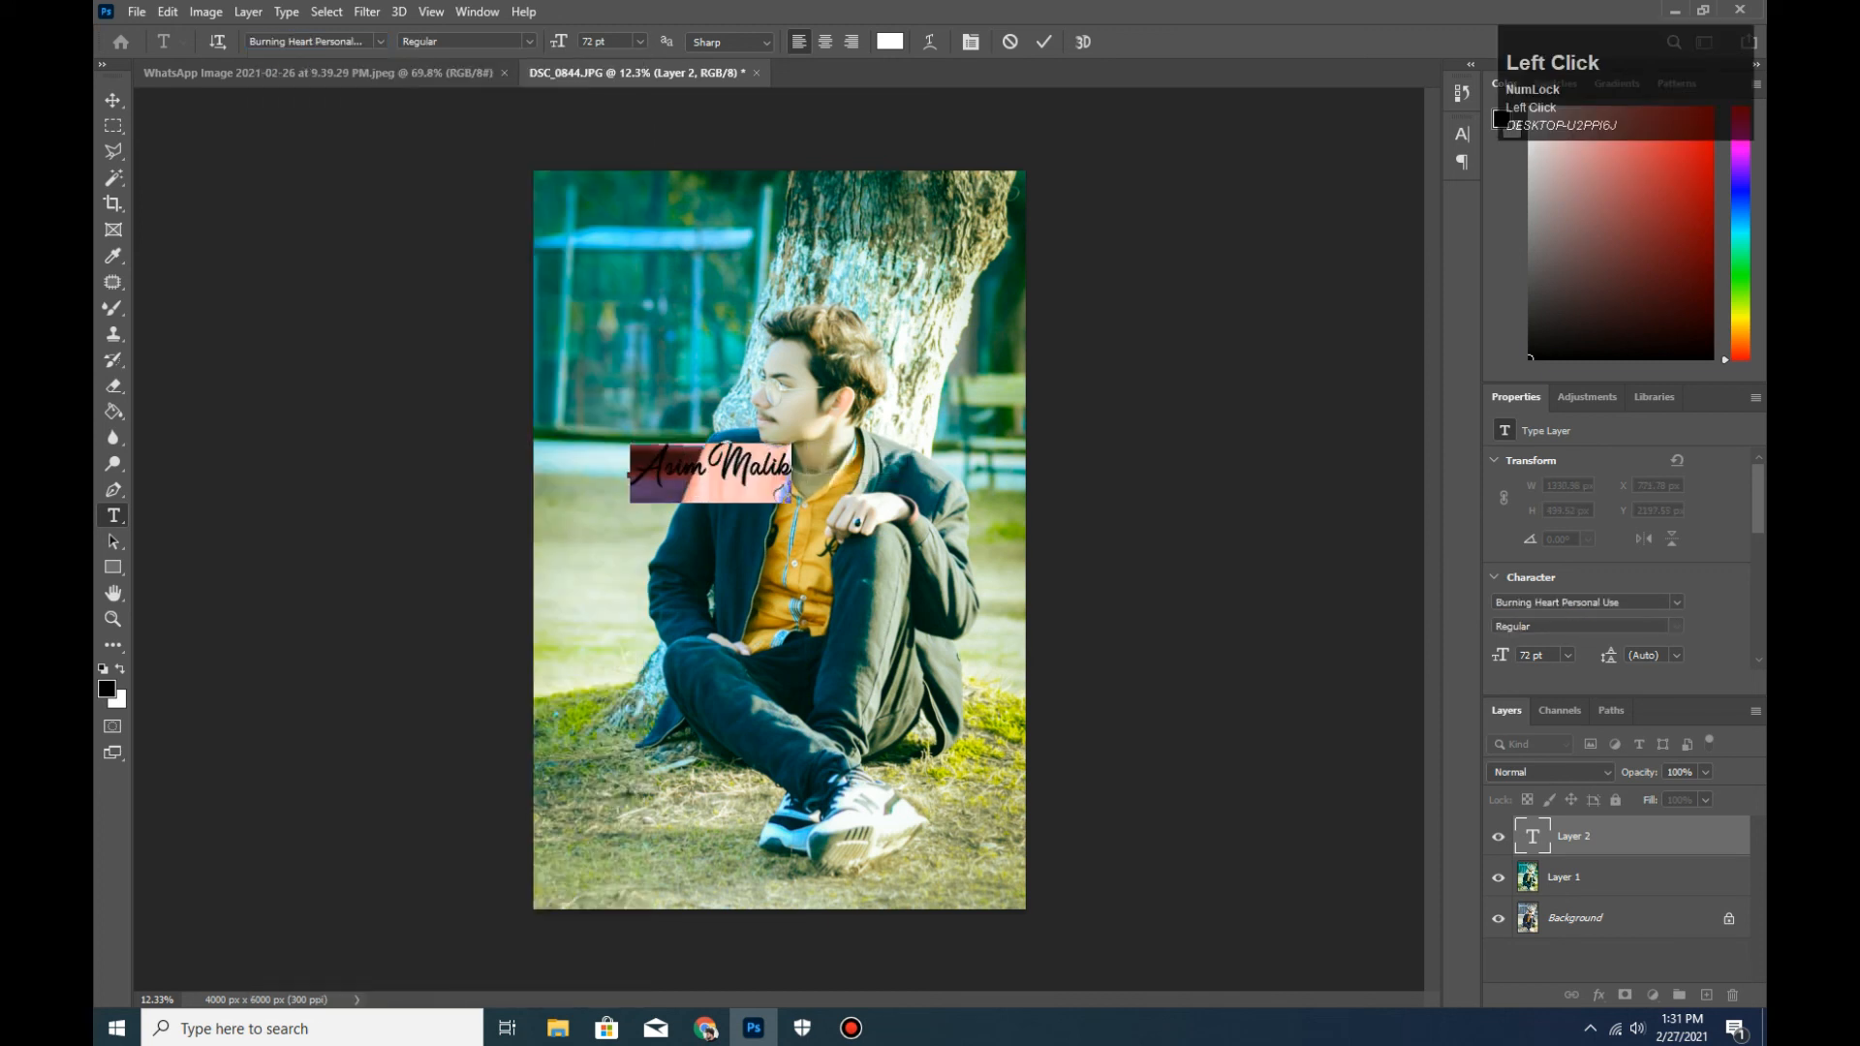
# Lower the name text's Fill to 72% and place it beside the subject's upper arm, near the photo's edge.
pyautogui.click(113, 101)
pyautogui.moveTo(729, 465); pyautogui.dragTo(647, 584)
pyautogui.click(1705, 800)
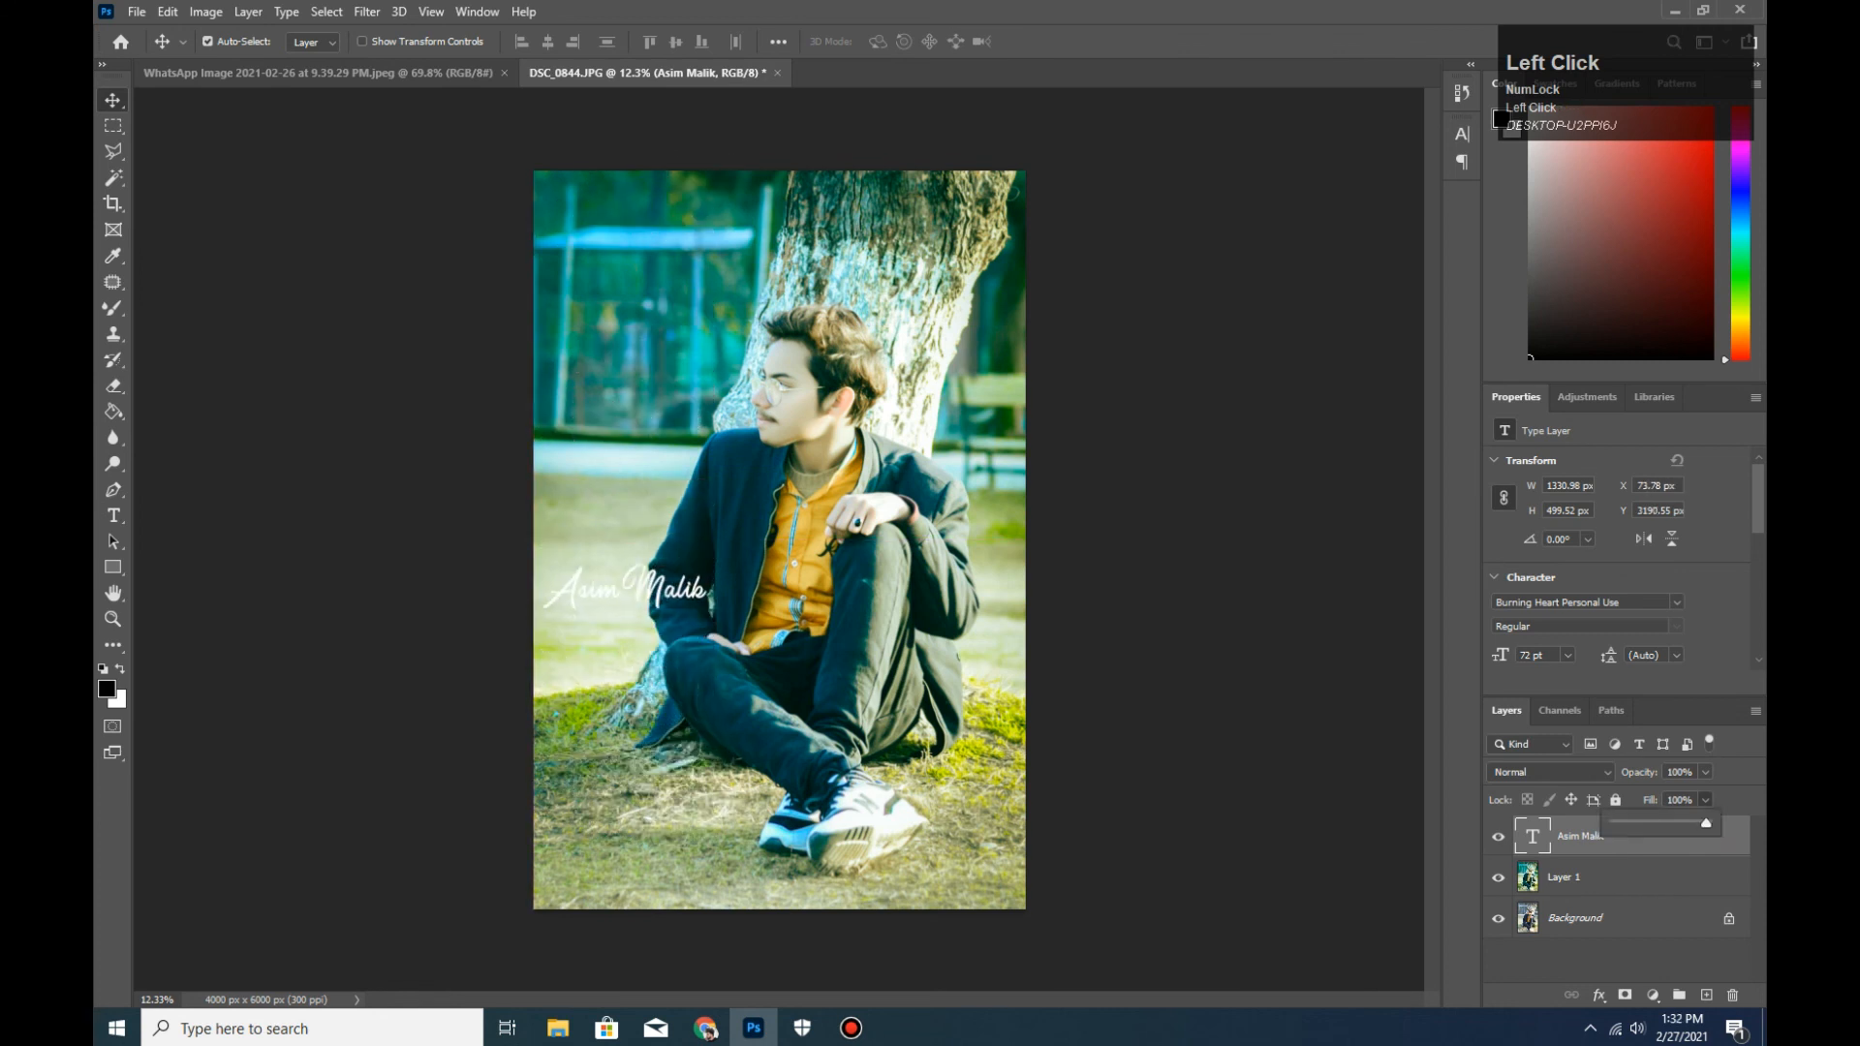
pyautogui.moveTo(661, 589); pyautogui.dragTo(664, 506)
pyautogui.press('ctrl')
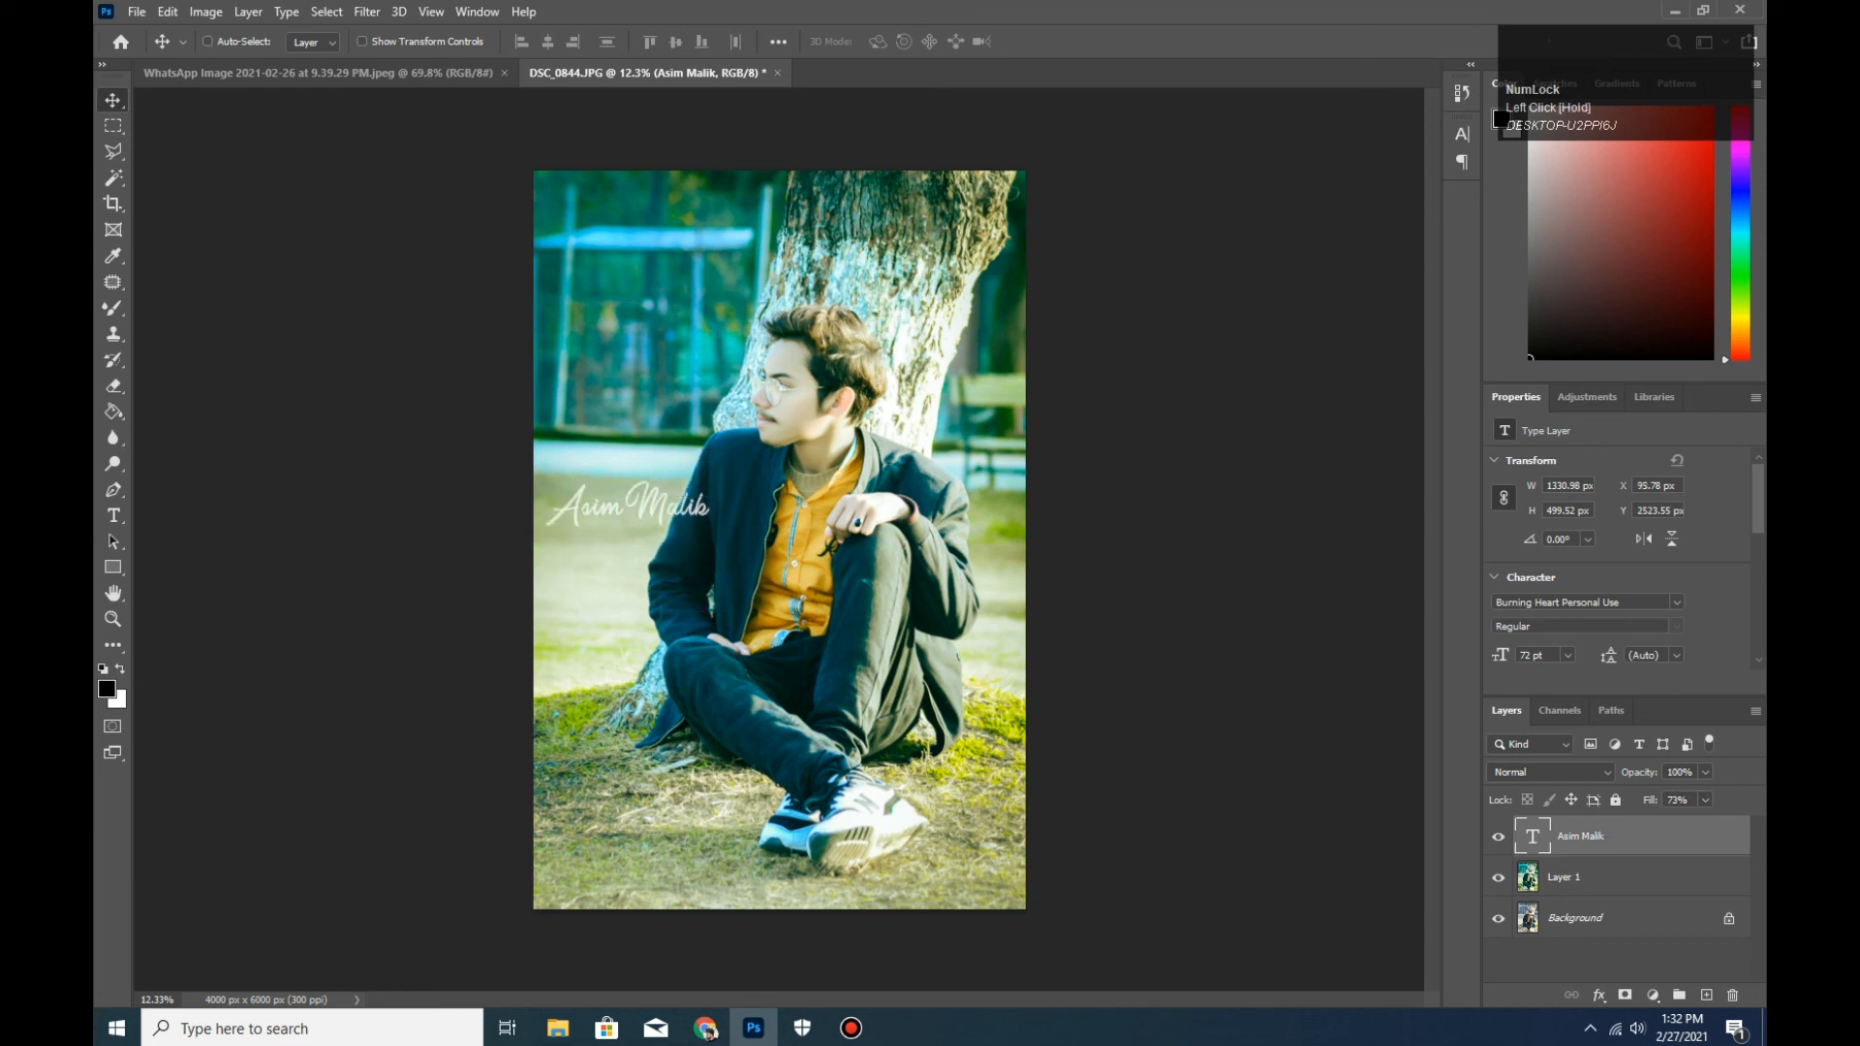